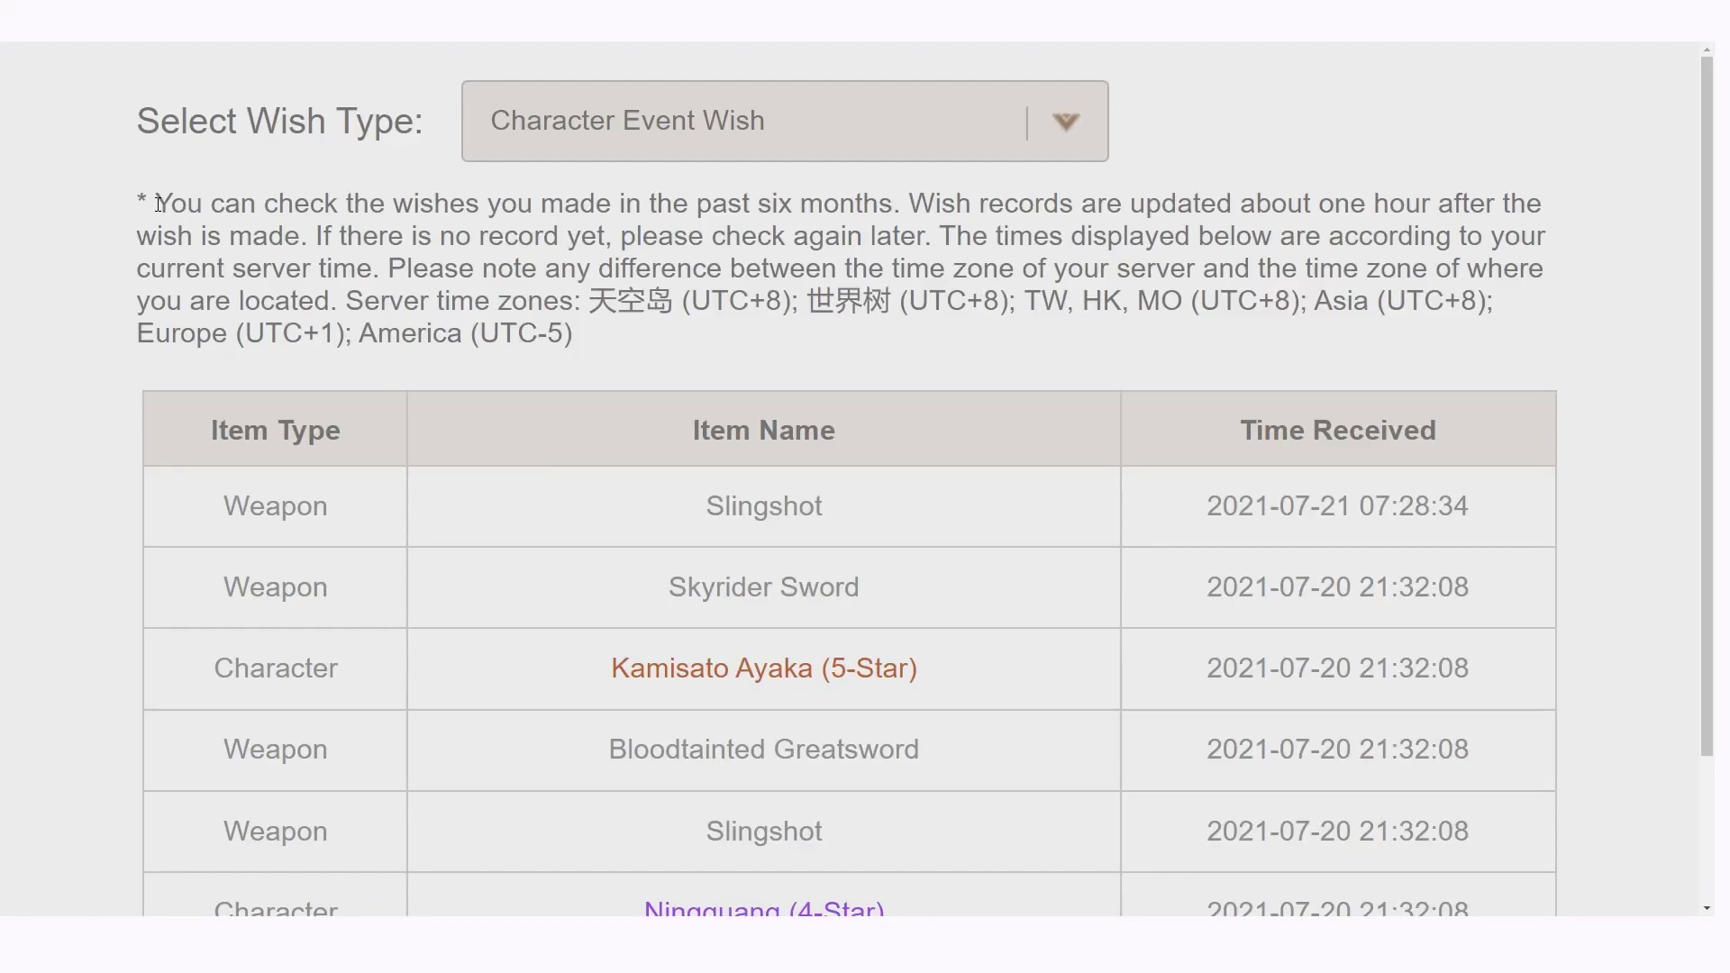
Highlight the README note that wish history covers only the past six months
drag(159, 203, 894, 209)
click(773, 204)
double_click(774, 203)
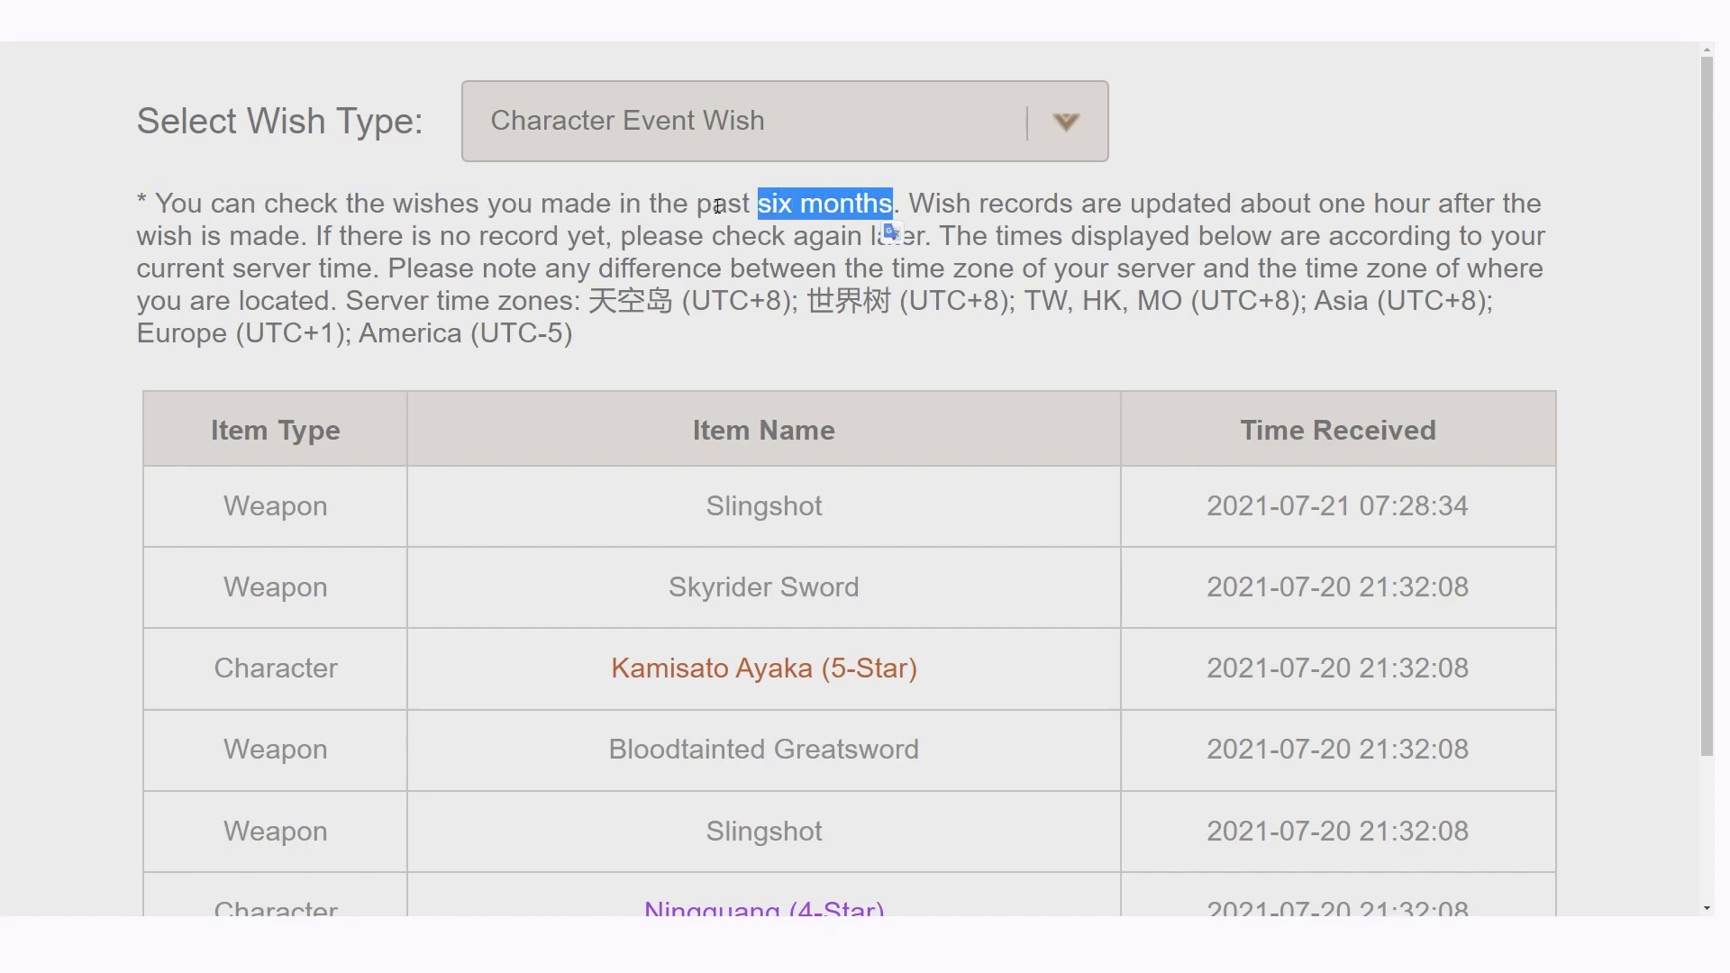
drag(762, 205, 1066, 301)
drag(580, 755, 597, 205)
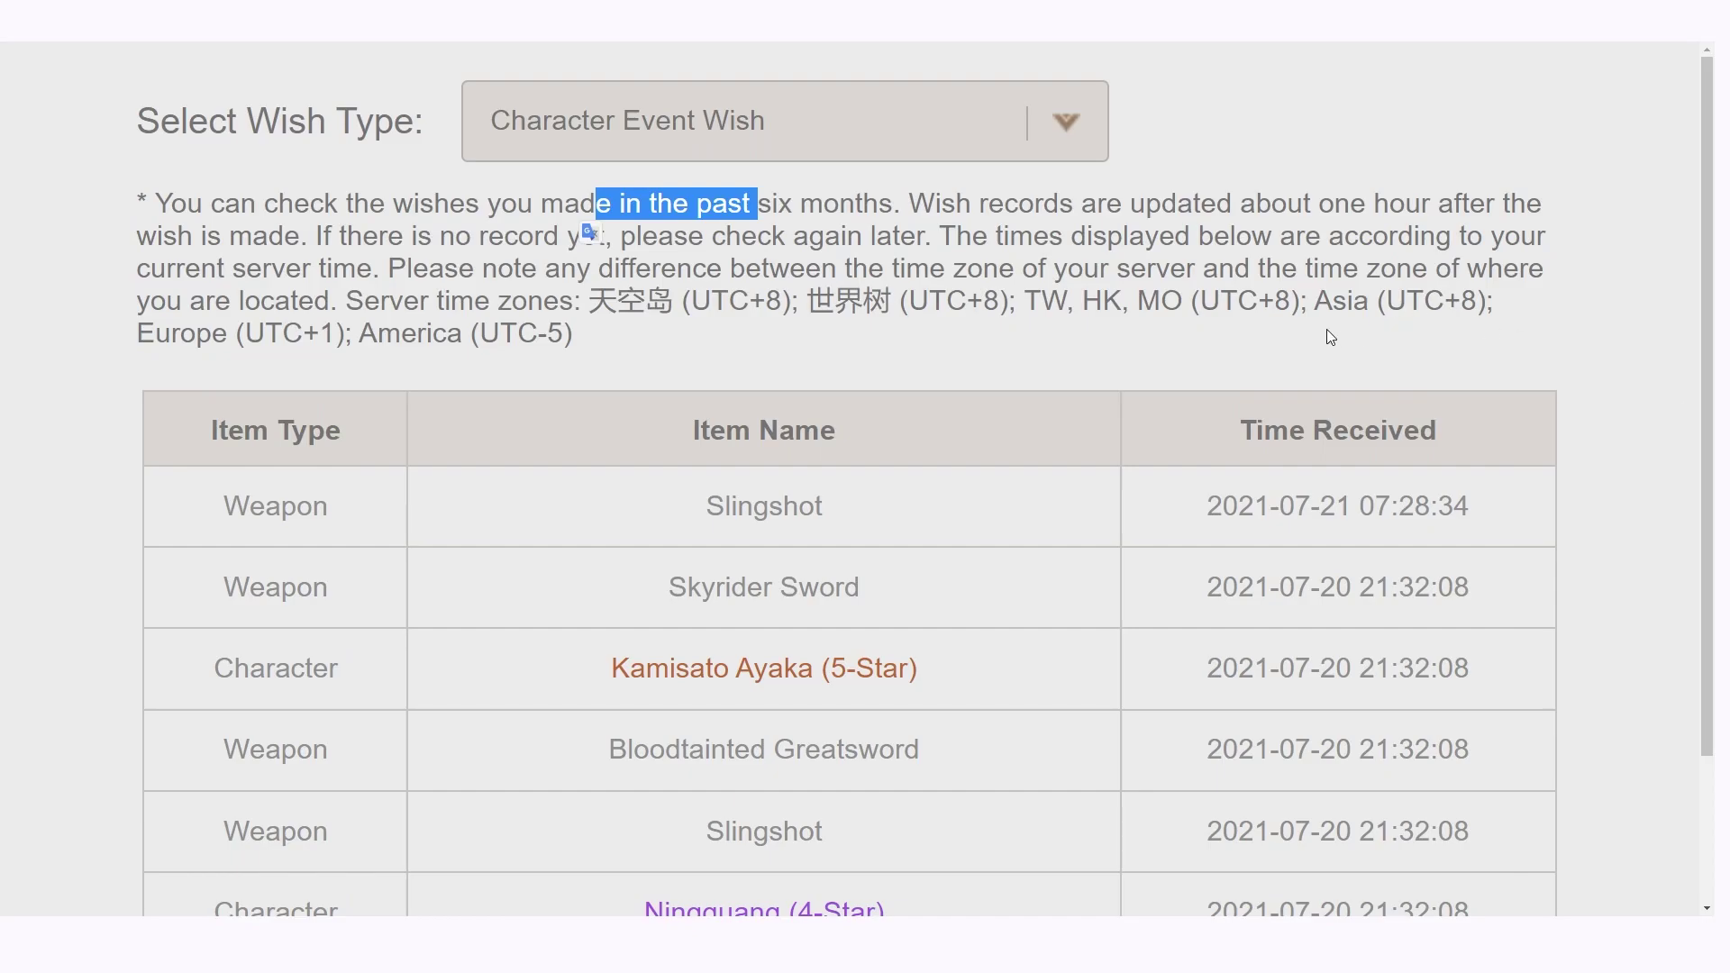
click(842, 261)
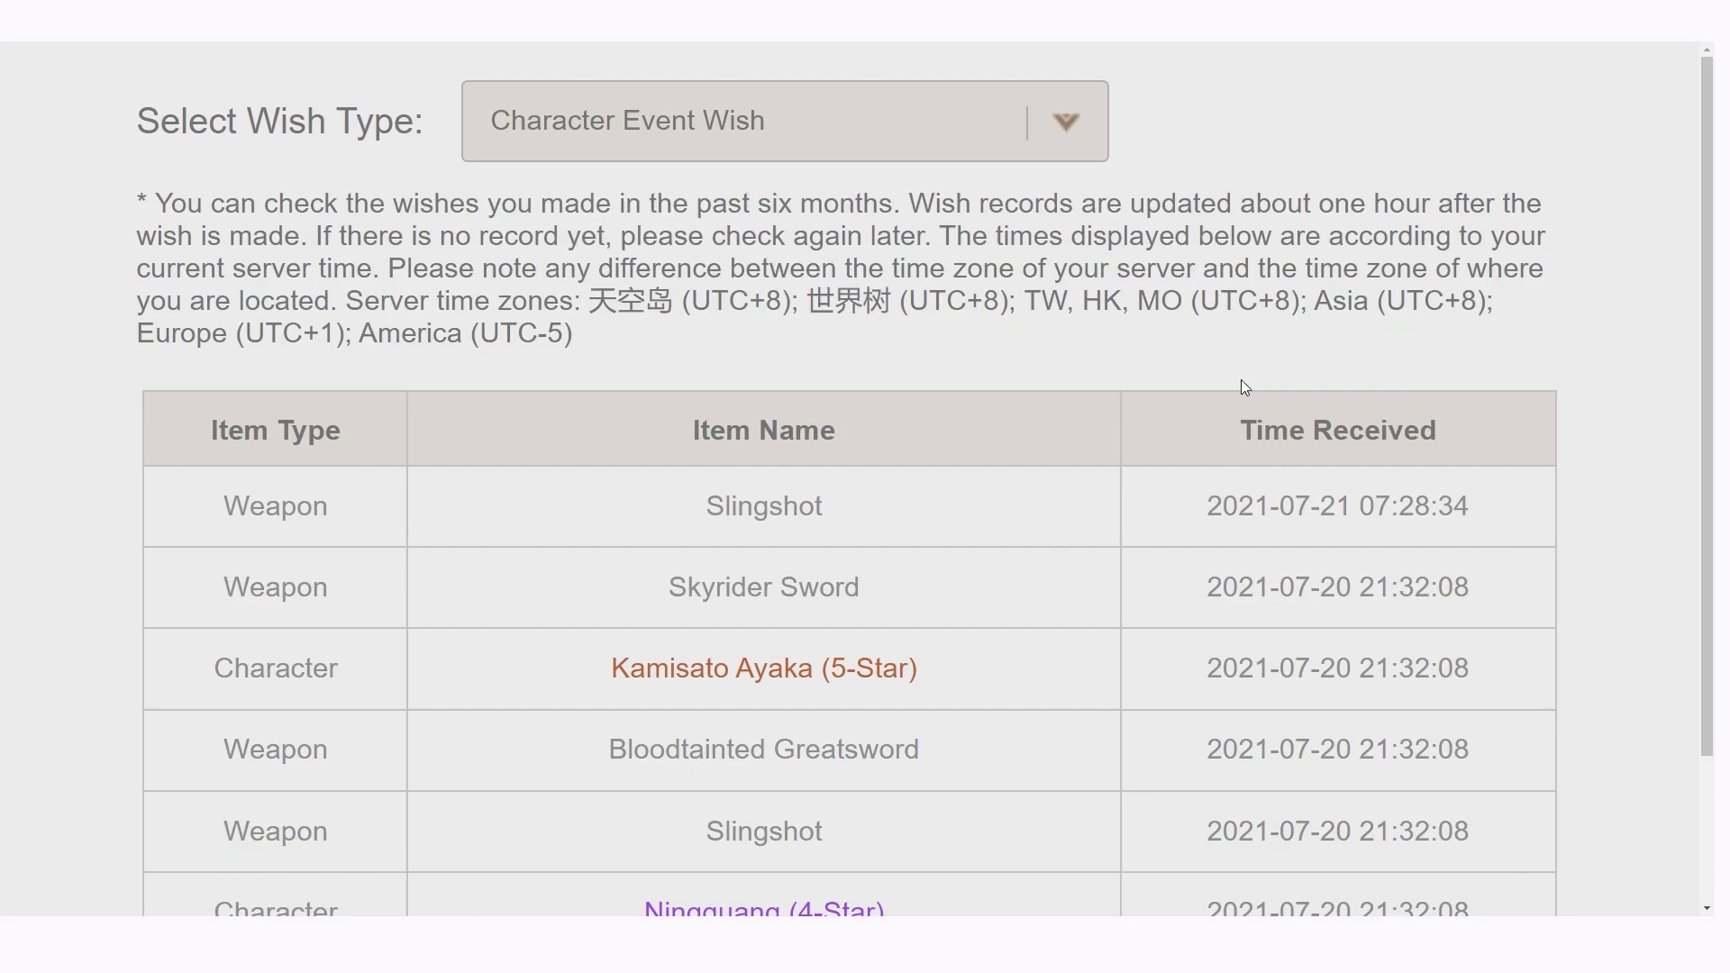
drag(759, 212, 892, 207)
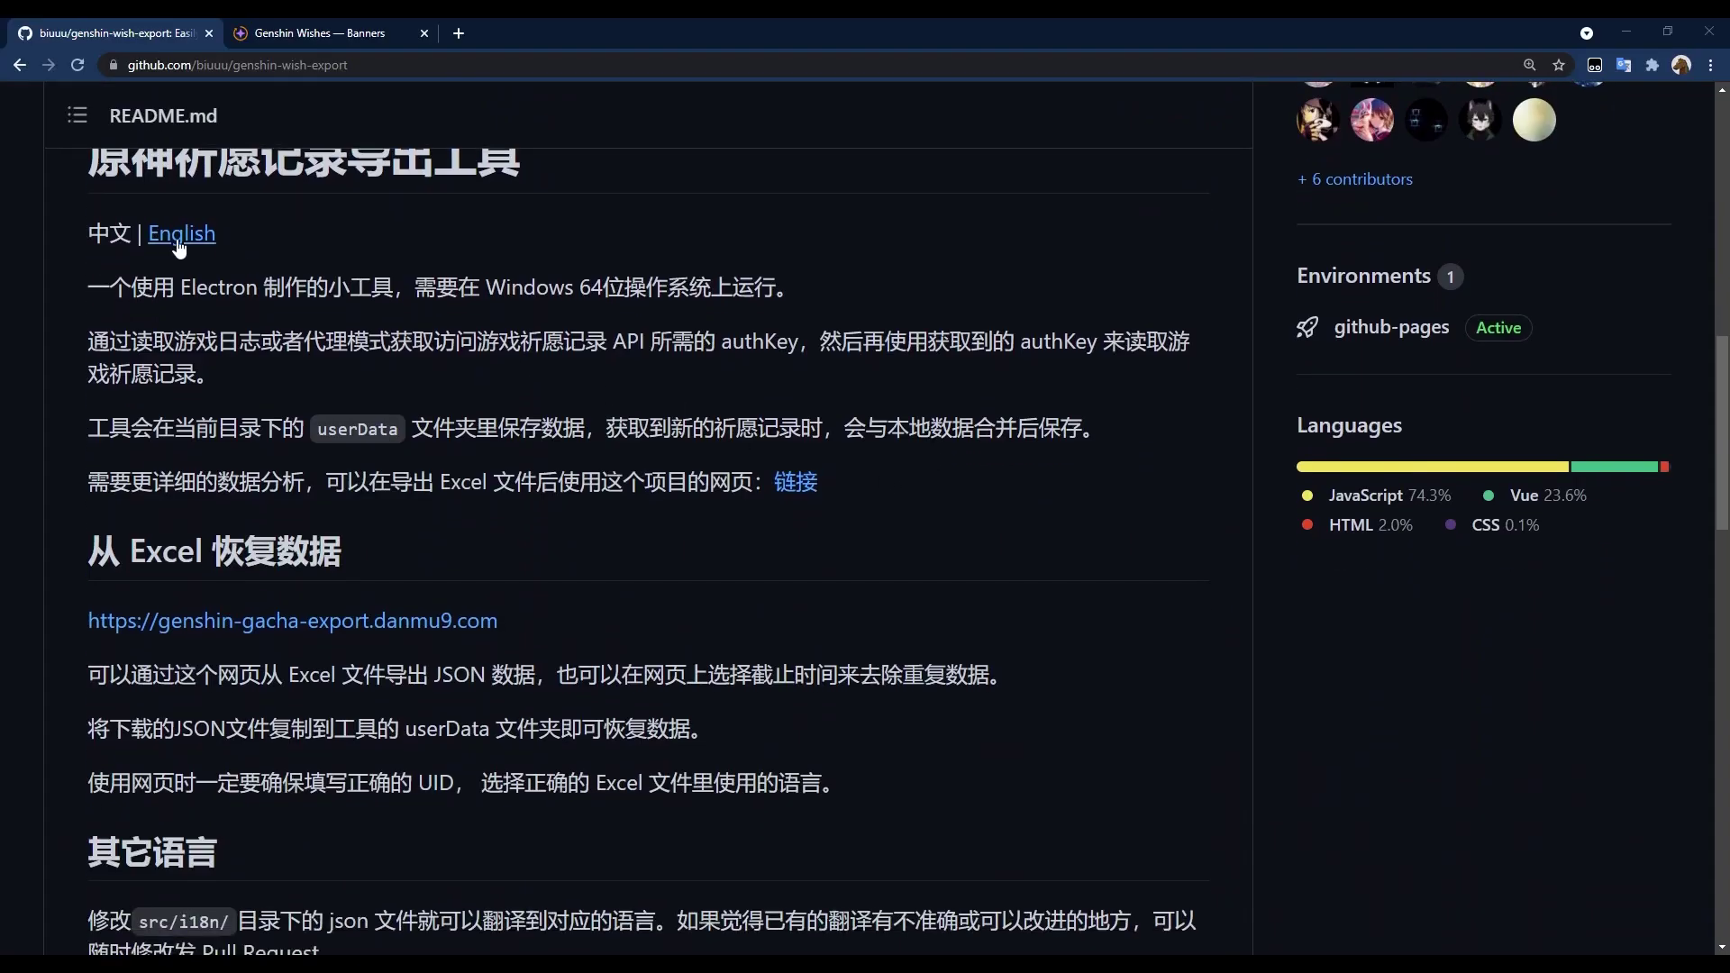
Read through the English README_EN.md, then switch to the Genshin Wishes — Banners tab
click(168, 248)
scroll(456, 442, down, 15)
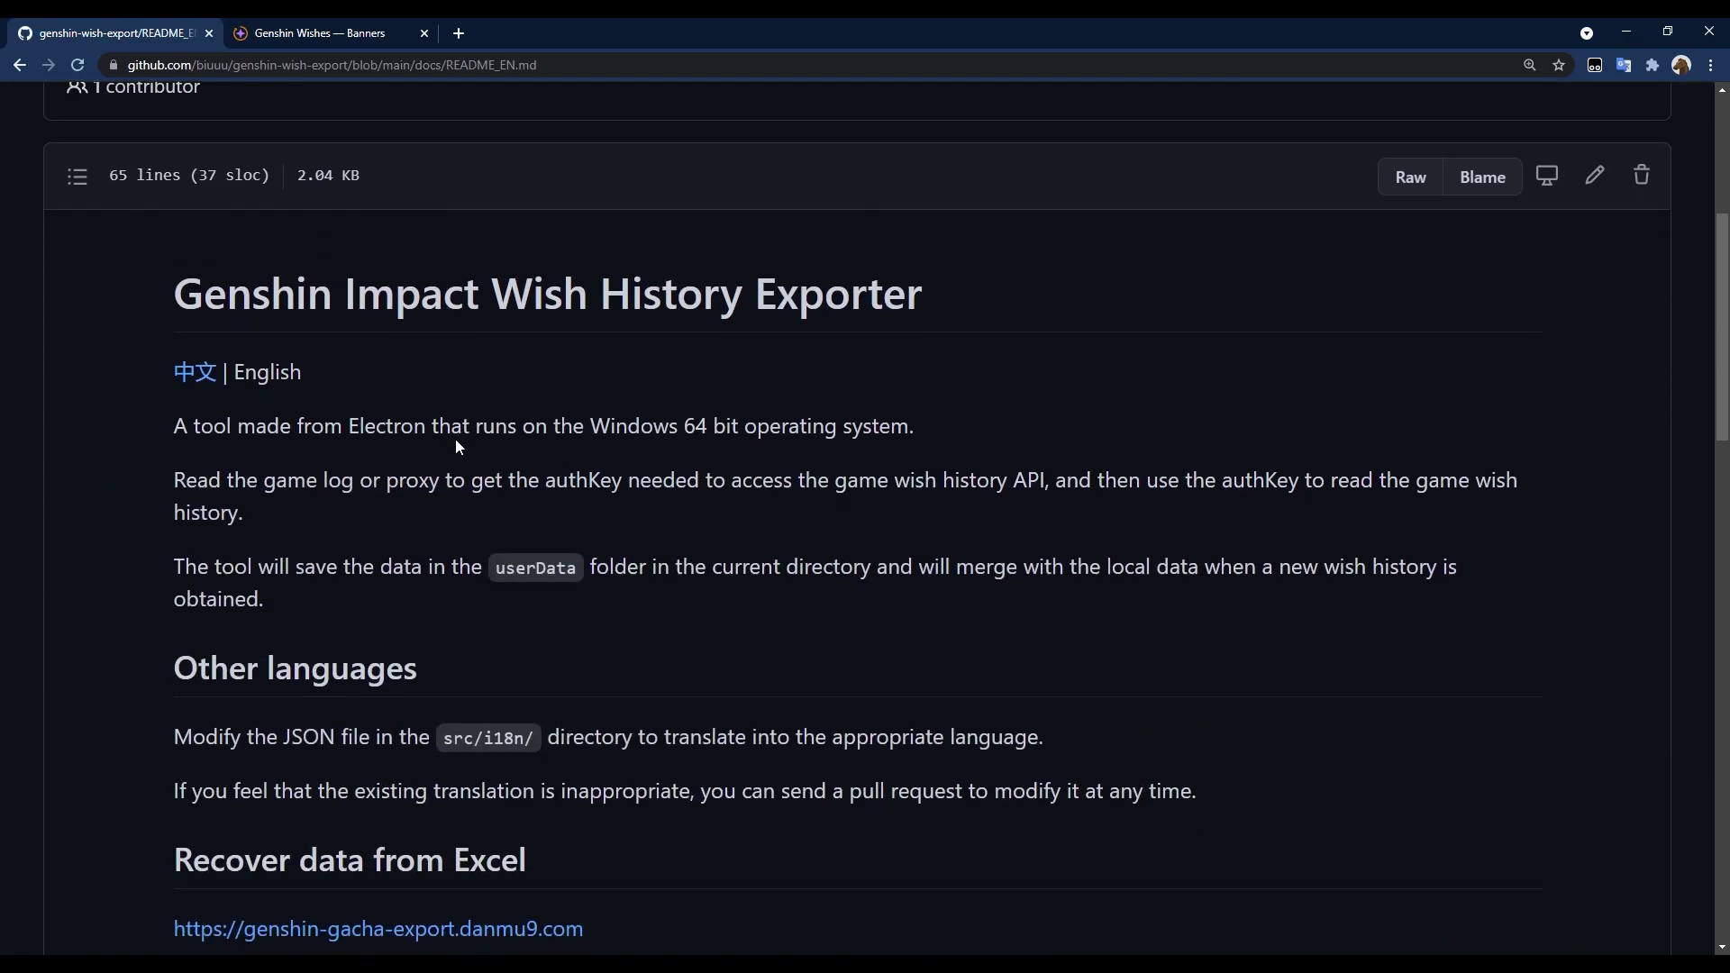
scroll(456, 441, down, 10)
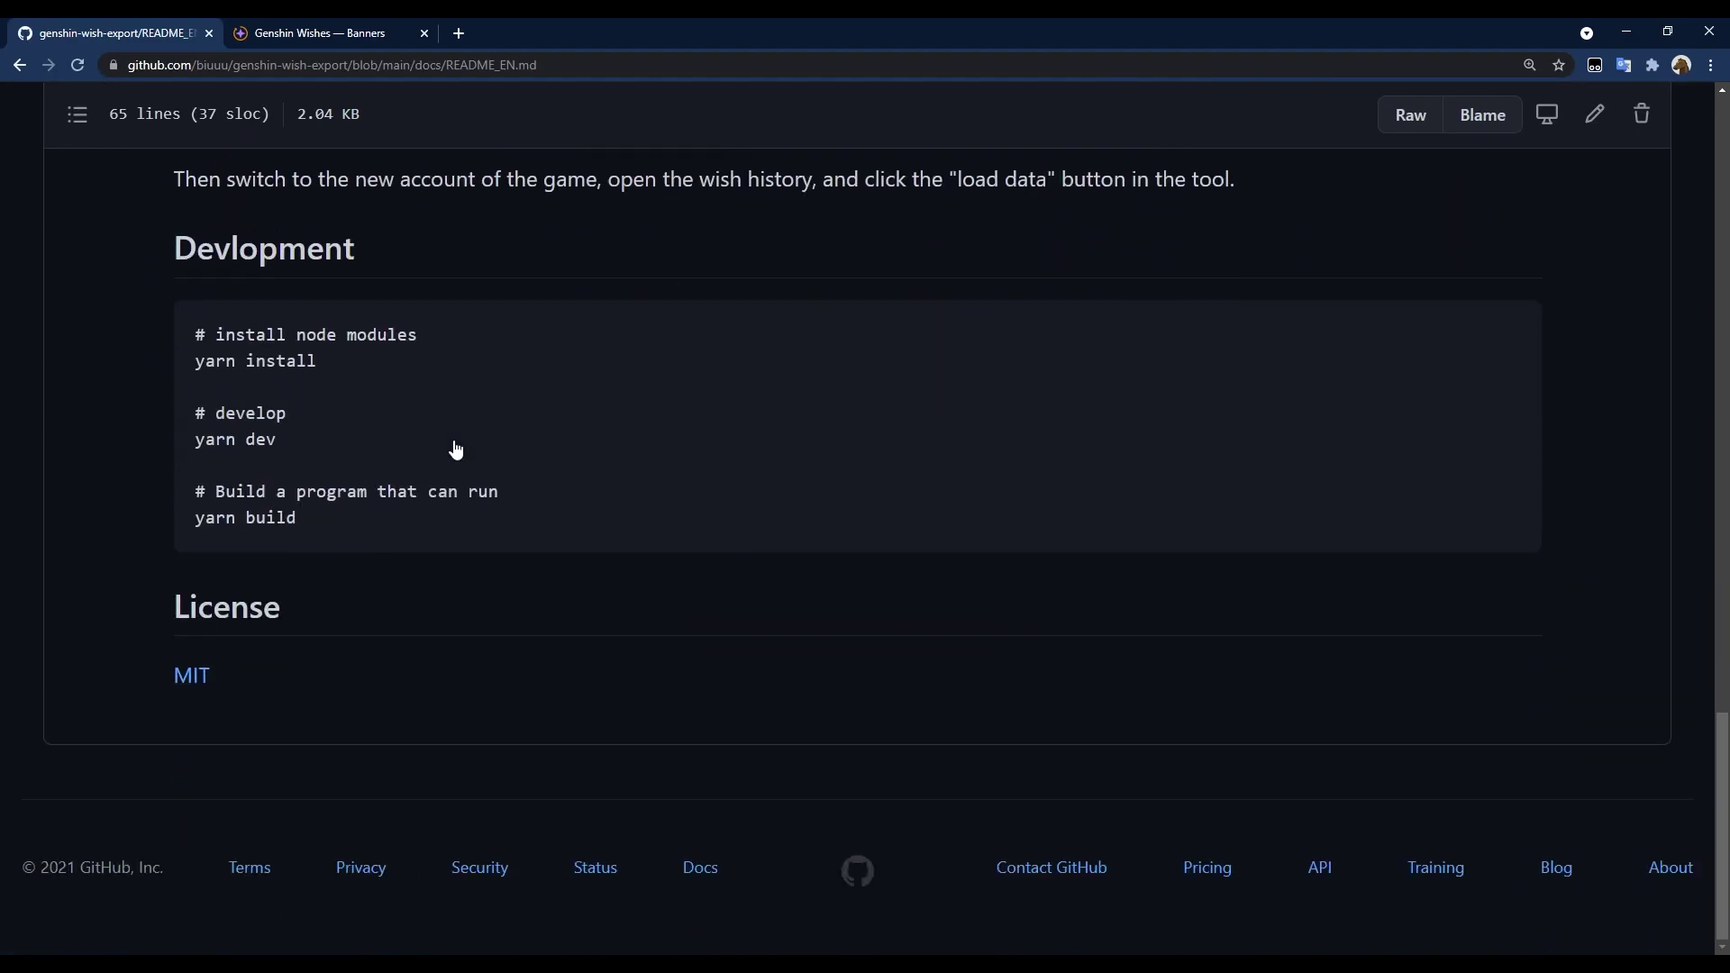
click(322, 32)
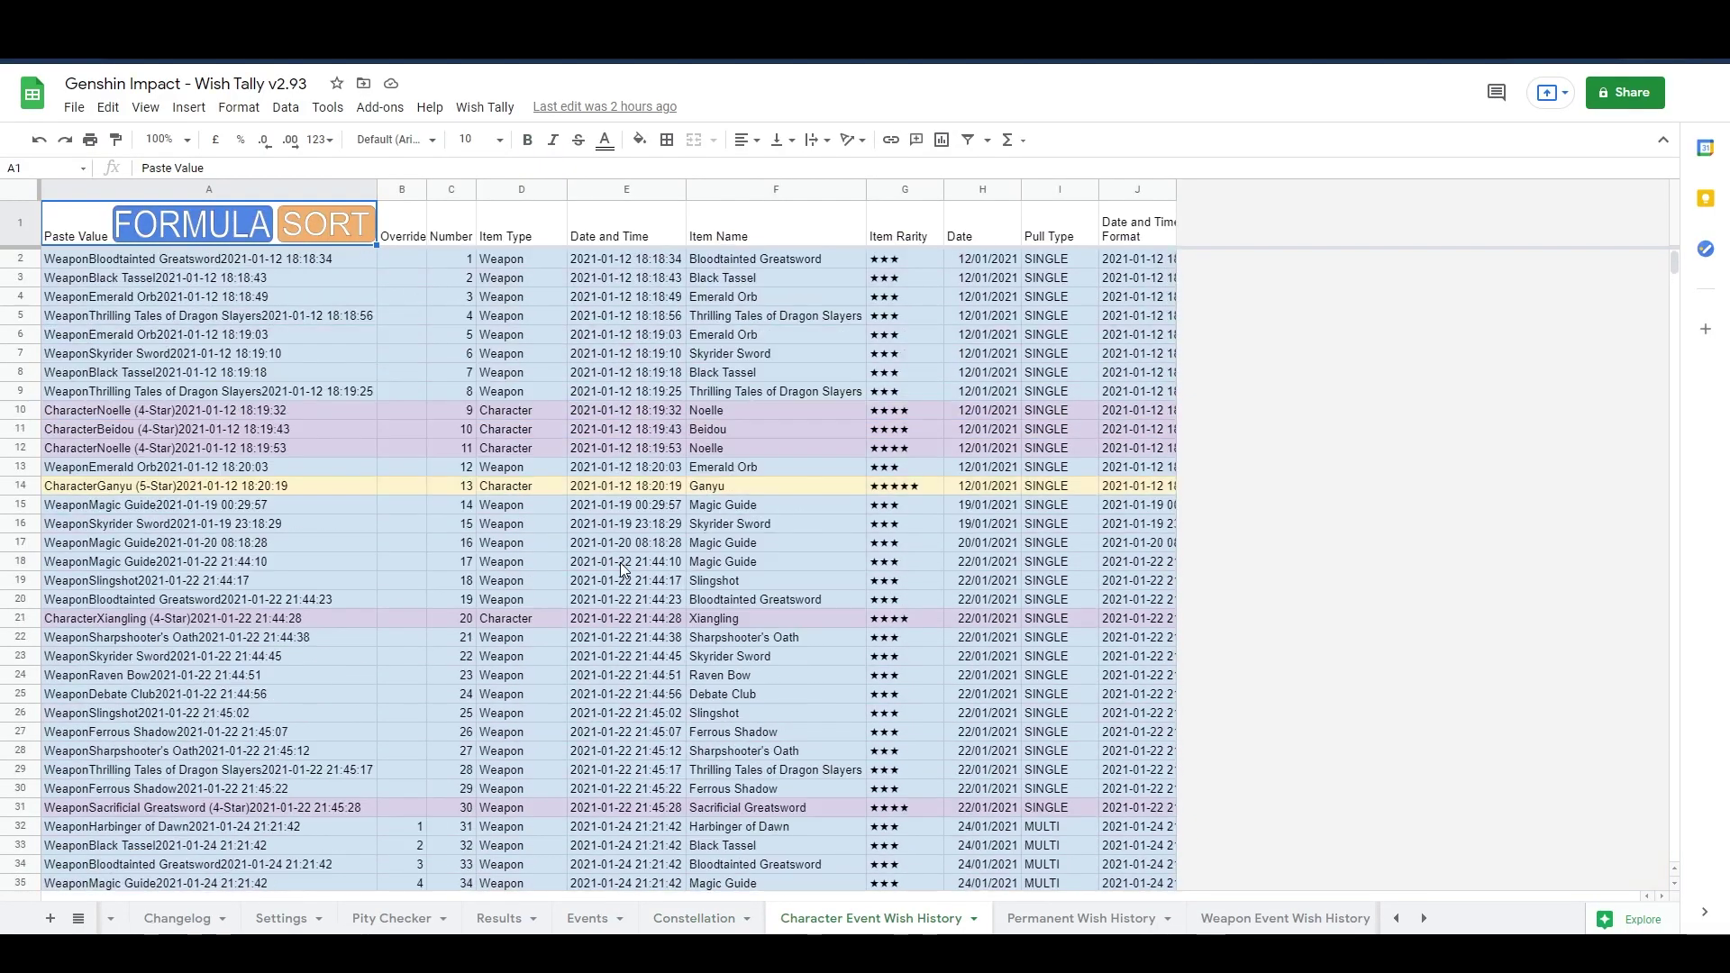
View the Permanent and Weapon Event wish history sheets and scroll the Pity Checker
click(1084, 918)
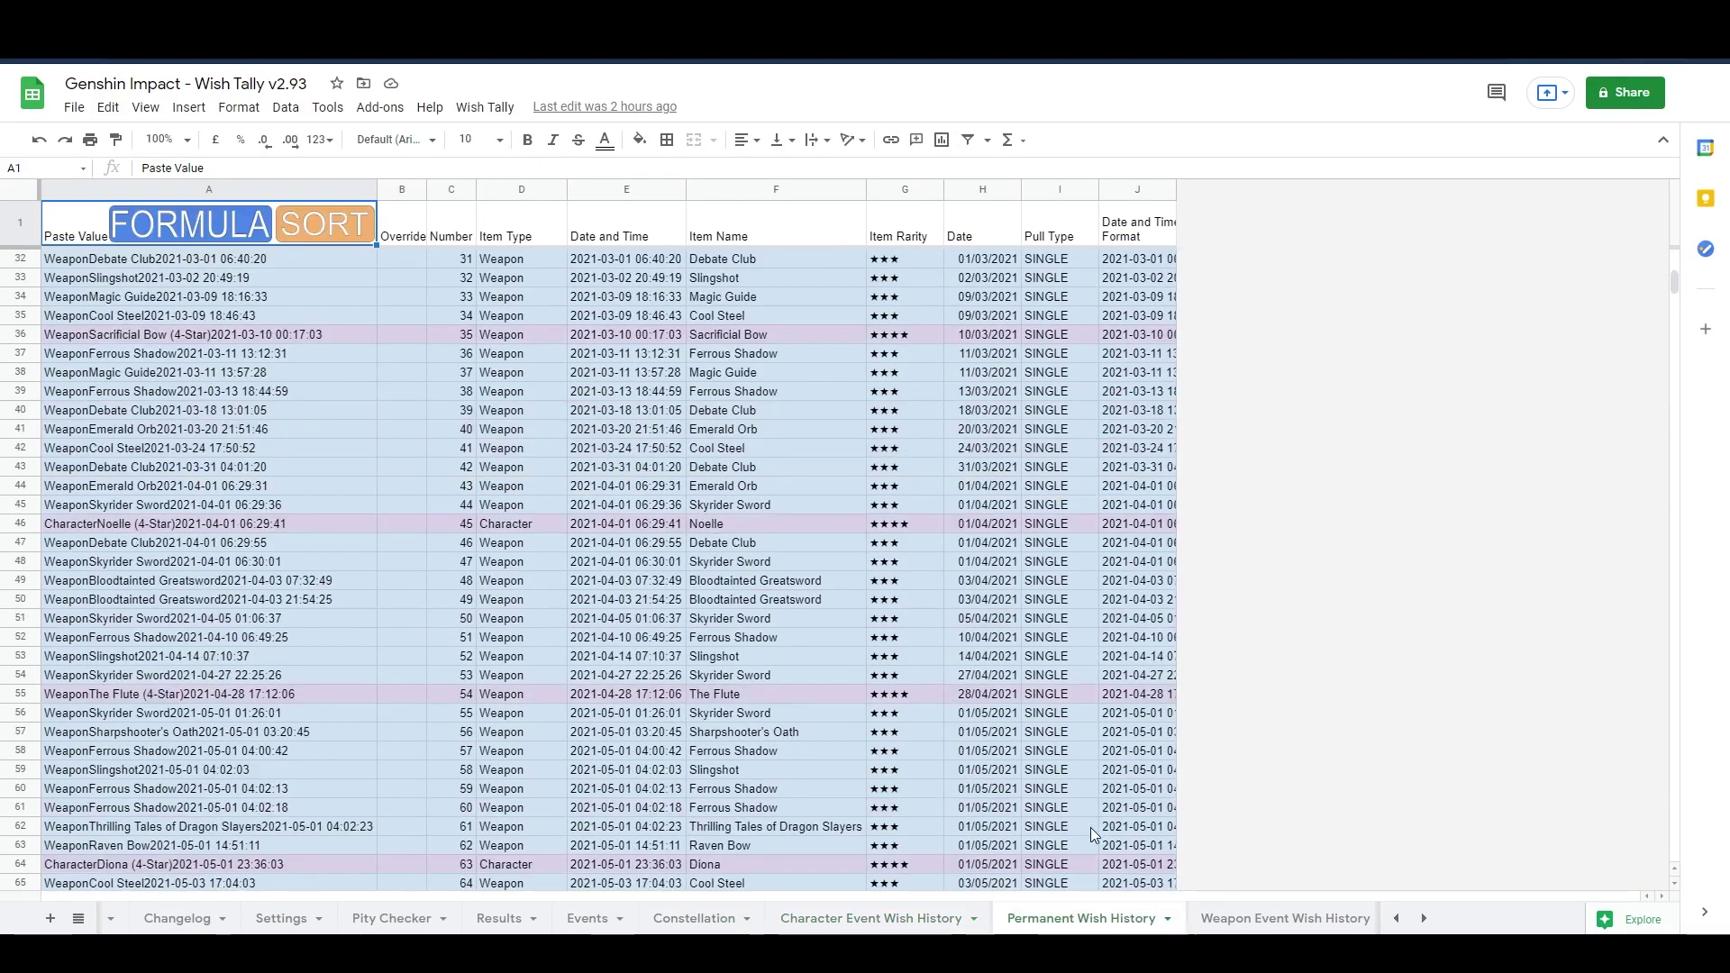
click(1250, 927)
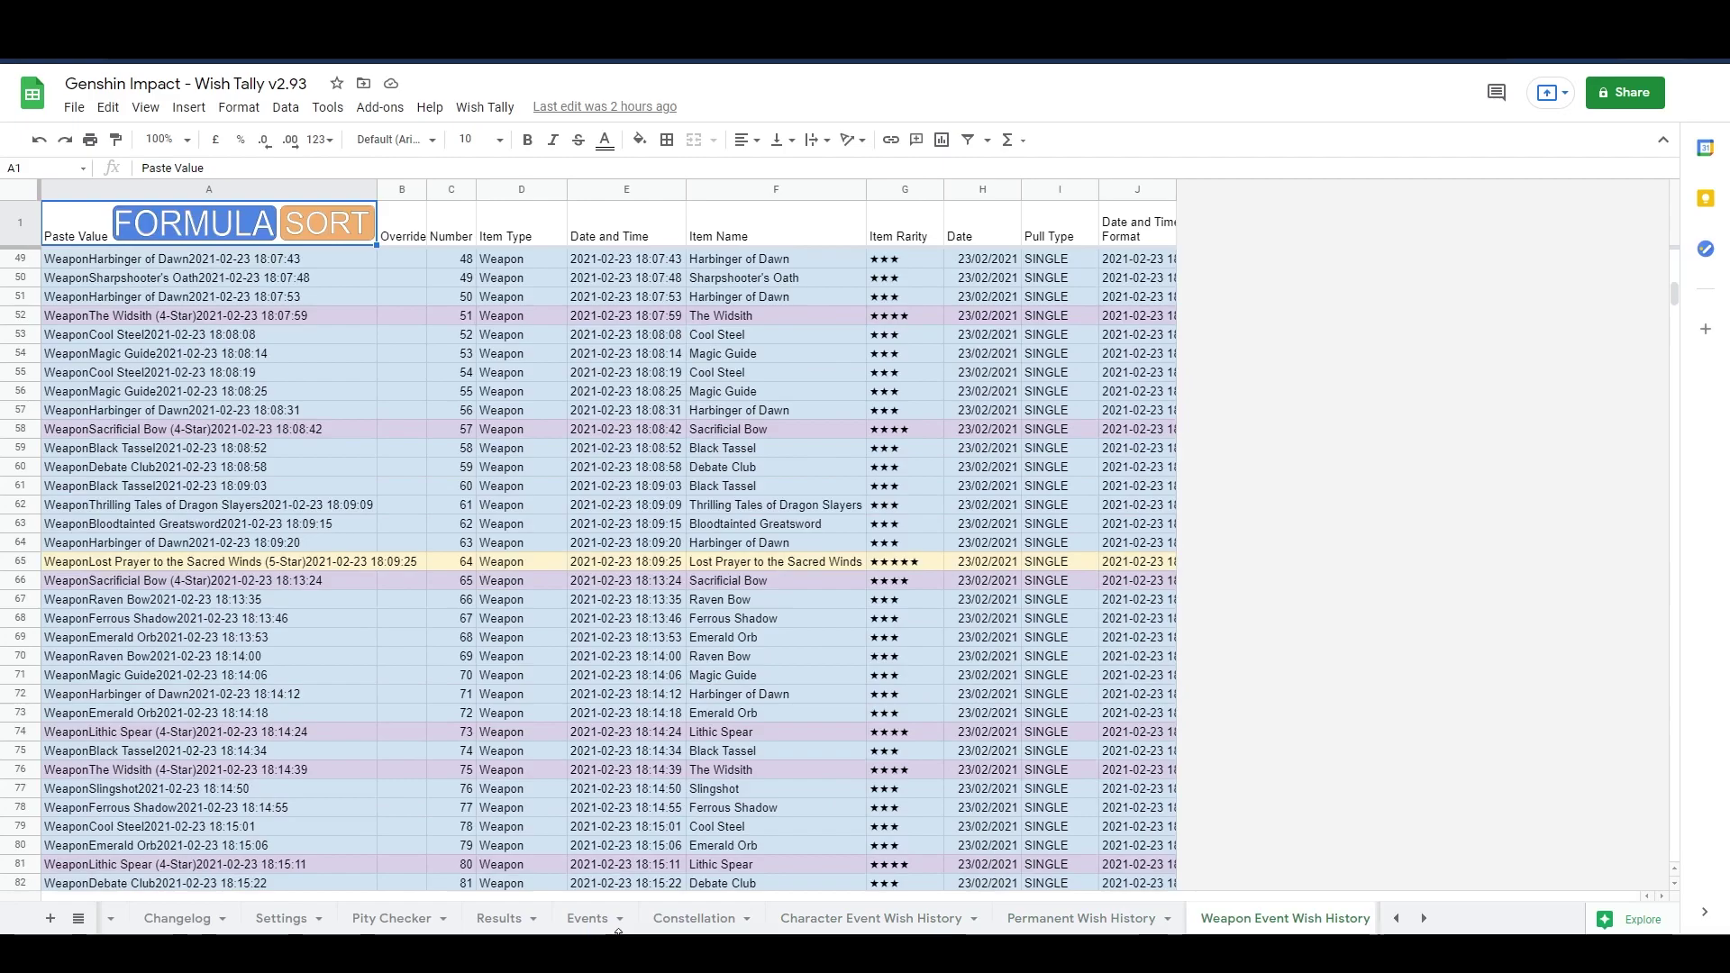
click(389, 919)
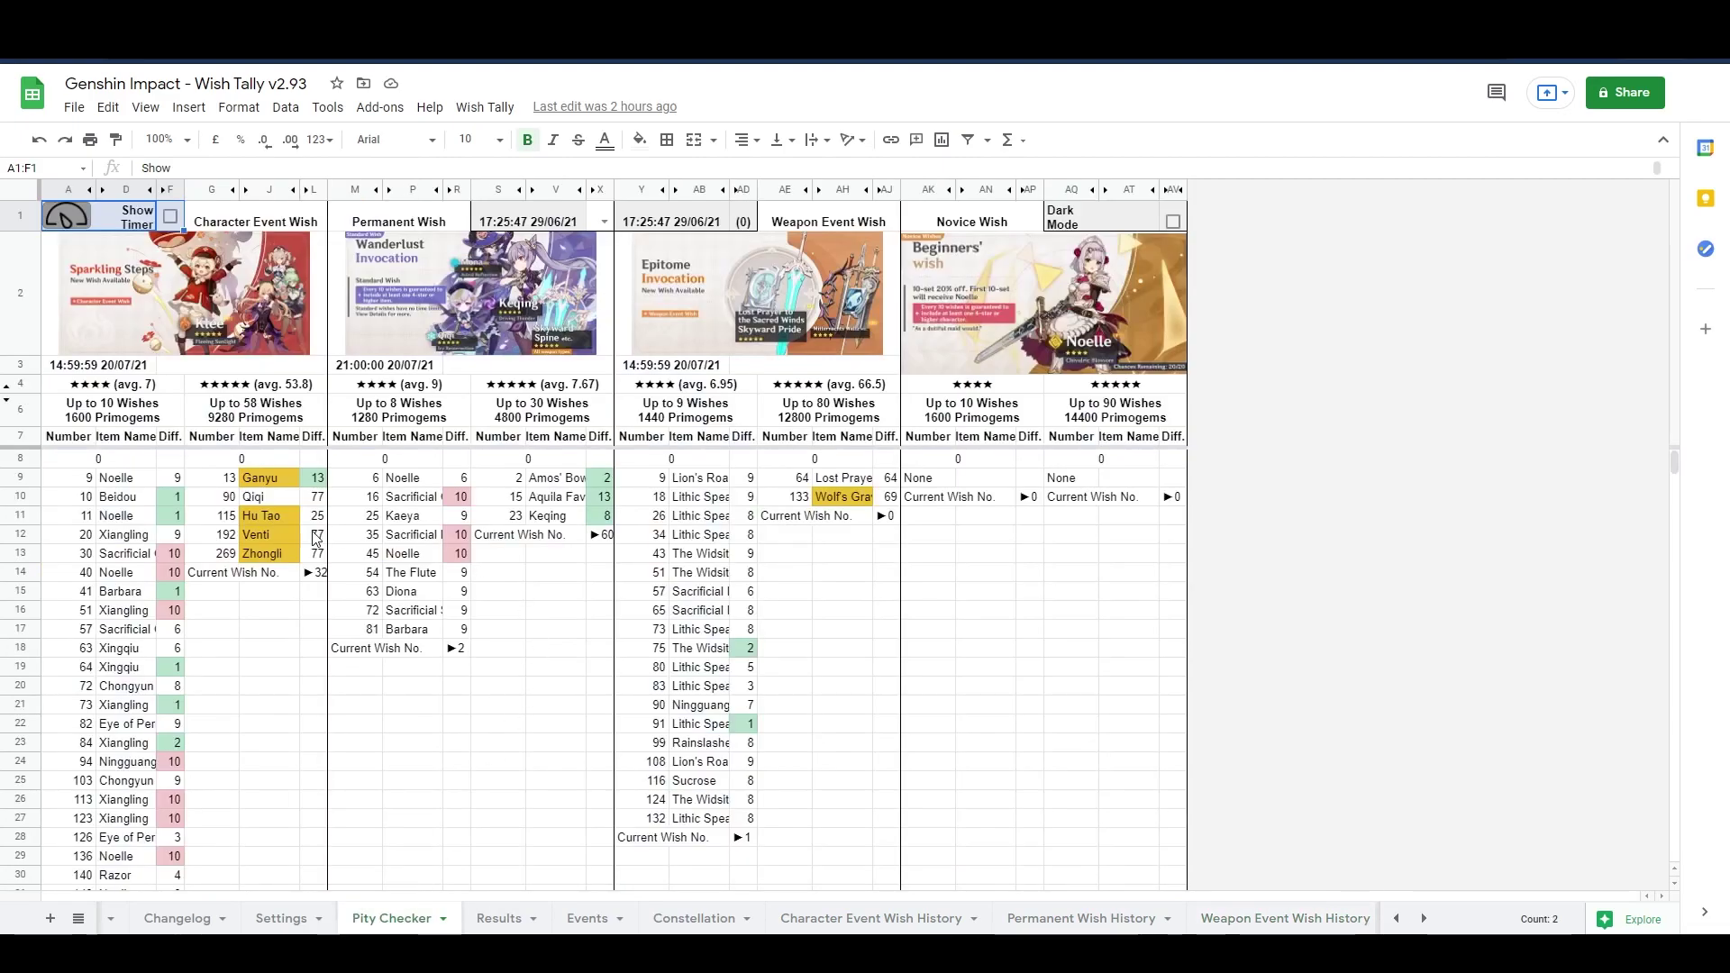
scroll(300, 630, down, 7)
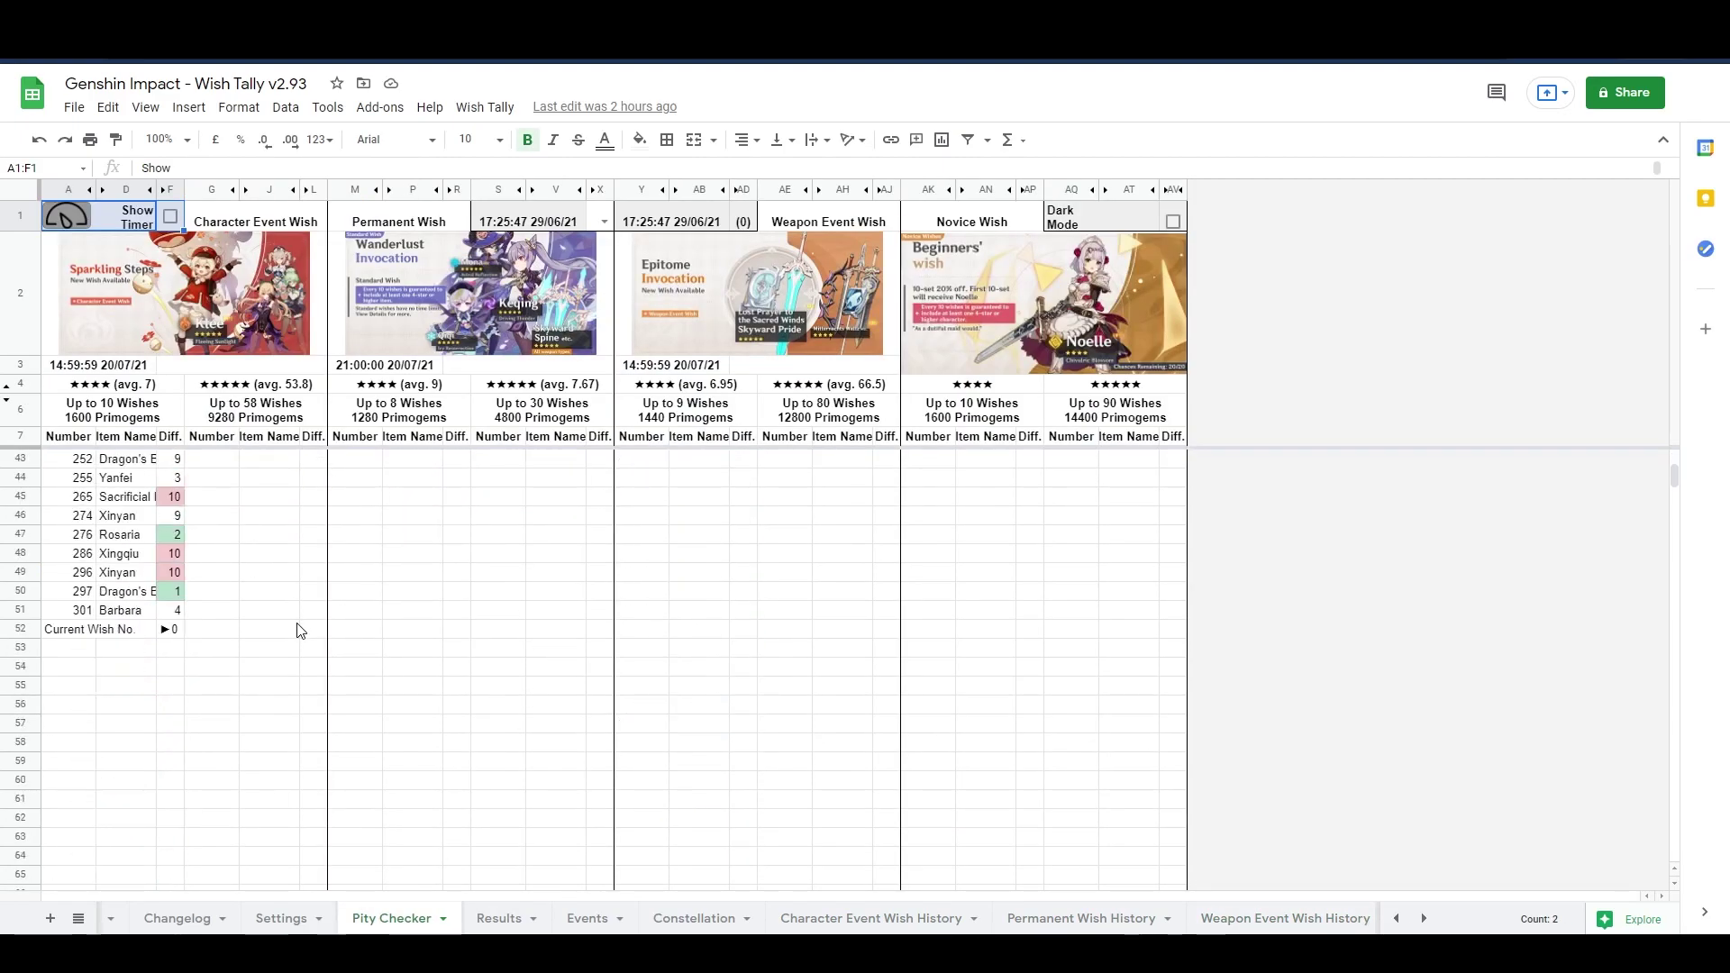
scroll(300, 631, up, 4)
scroll(300, 631, up, 5)
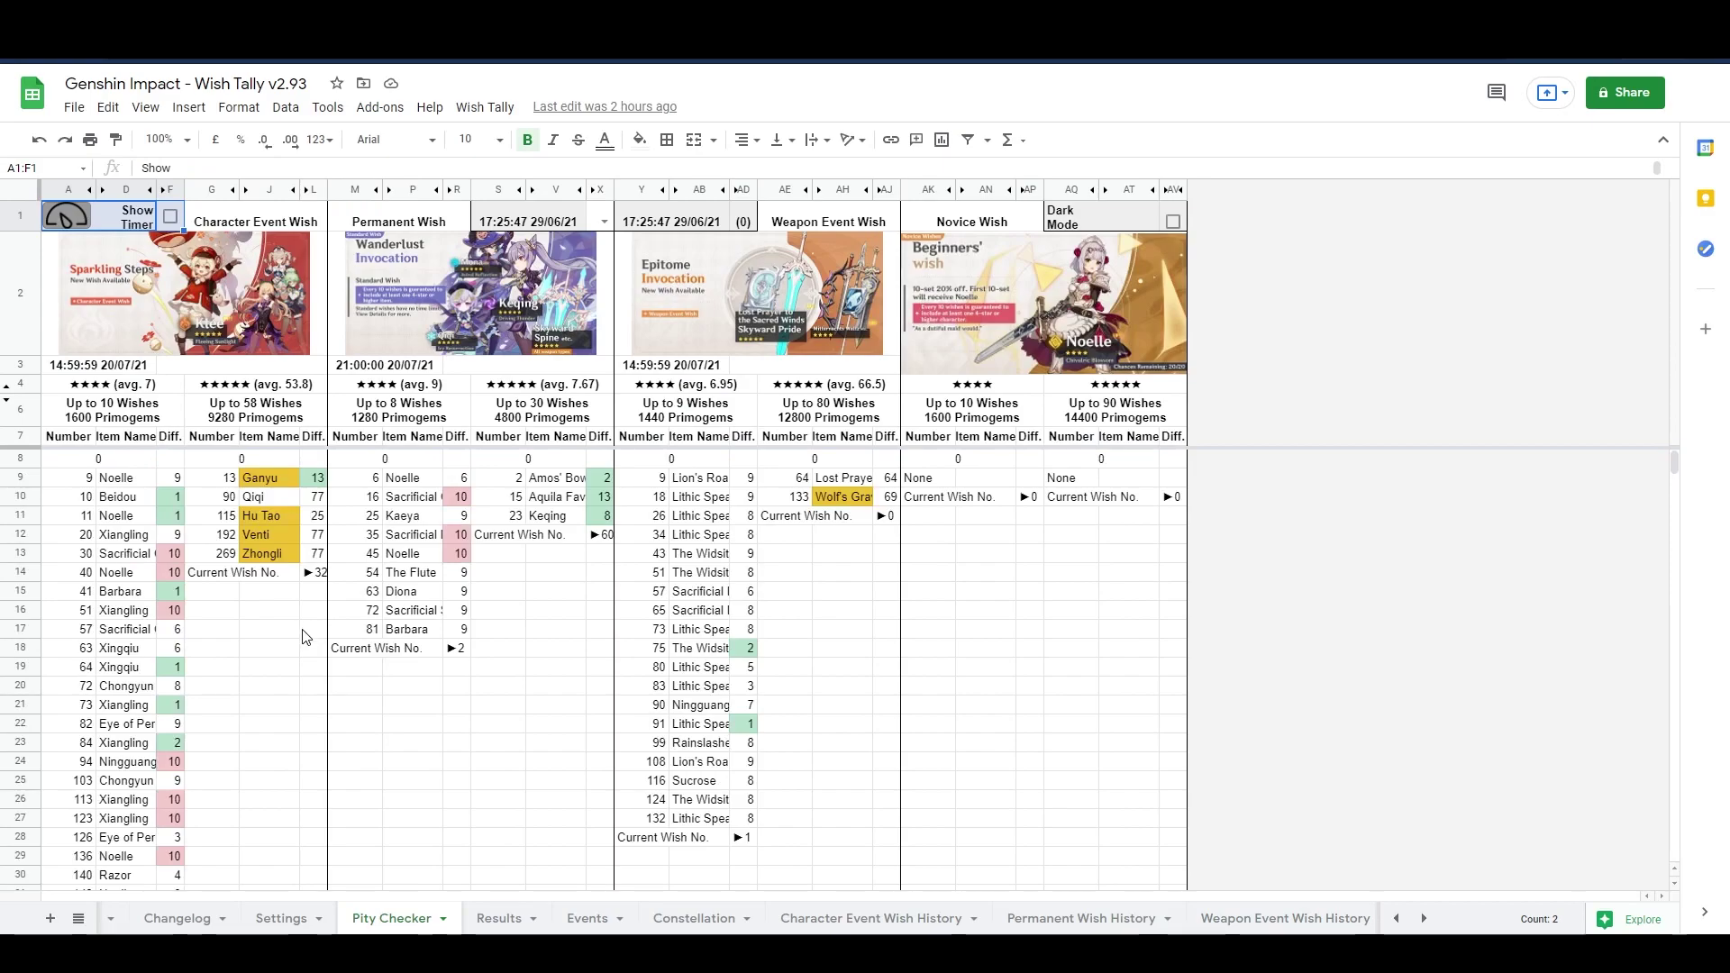
Look over the Results and Constellation sheets, return to Pity Checker, and show Document details
click(495, 920)
scroll(752, 583, down, 6)
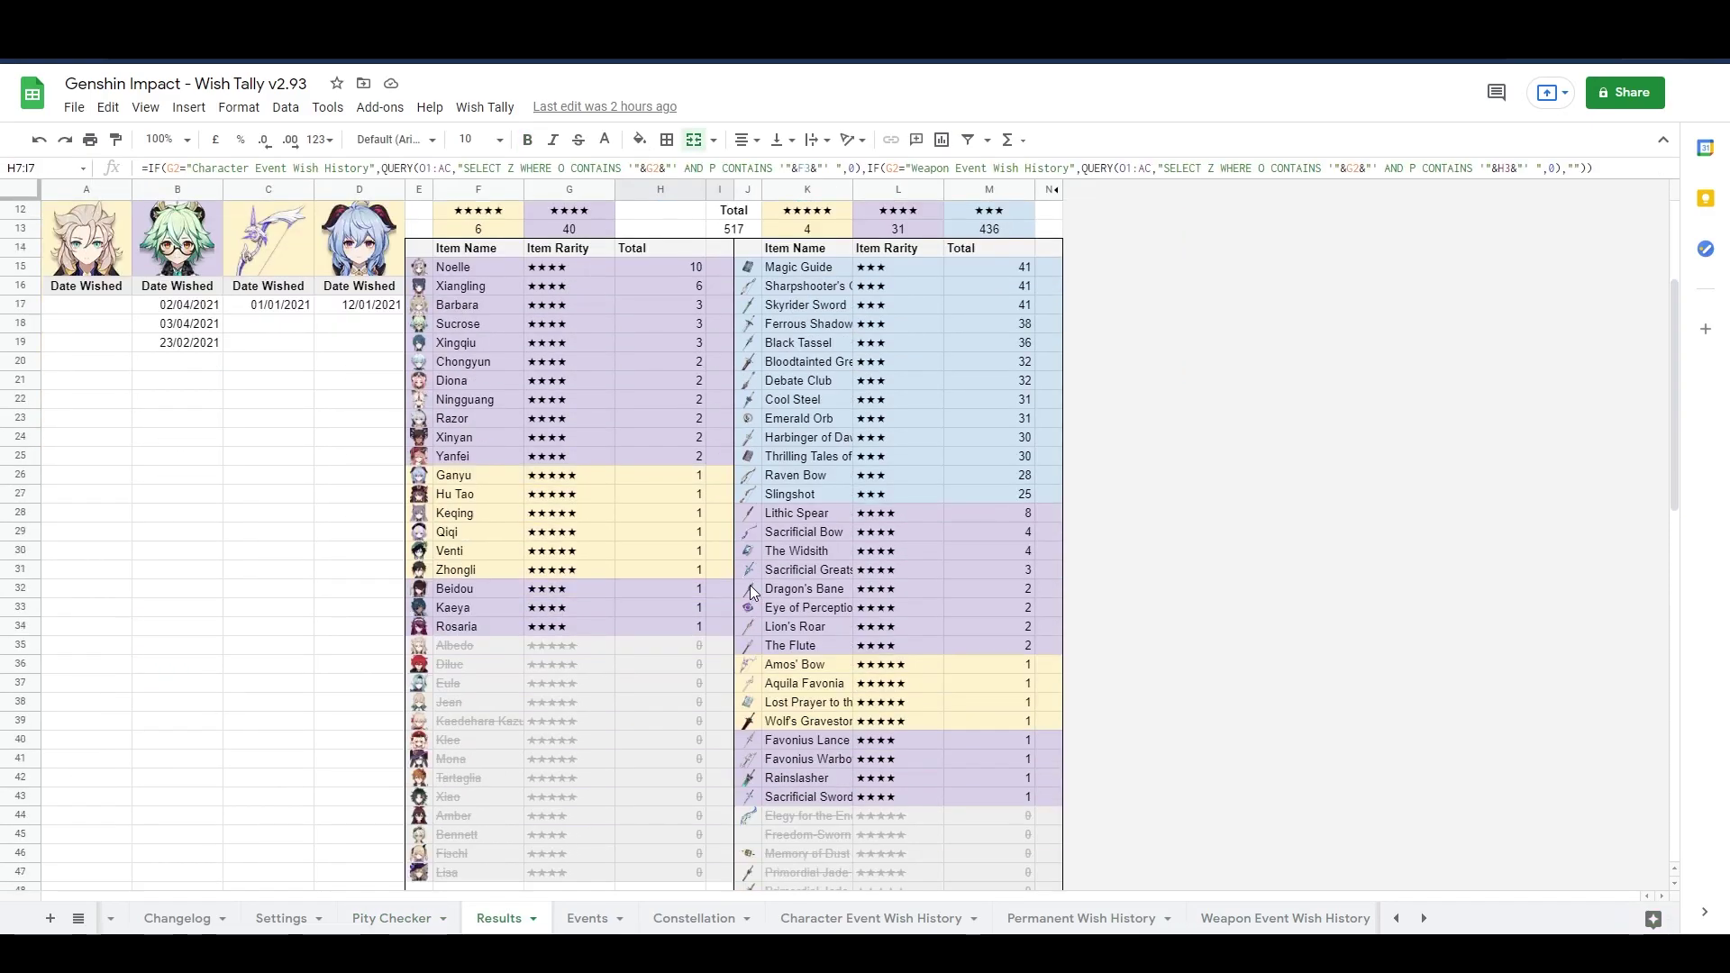
scroll(750, 585, up, 6)
click(701, 918)
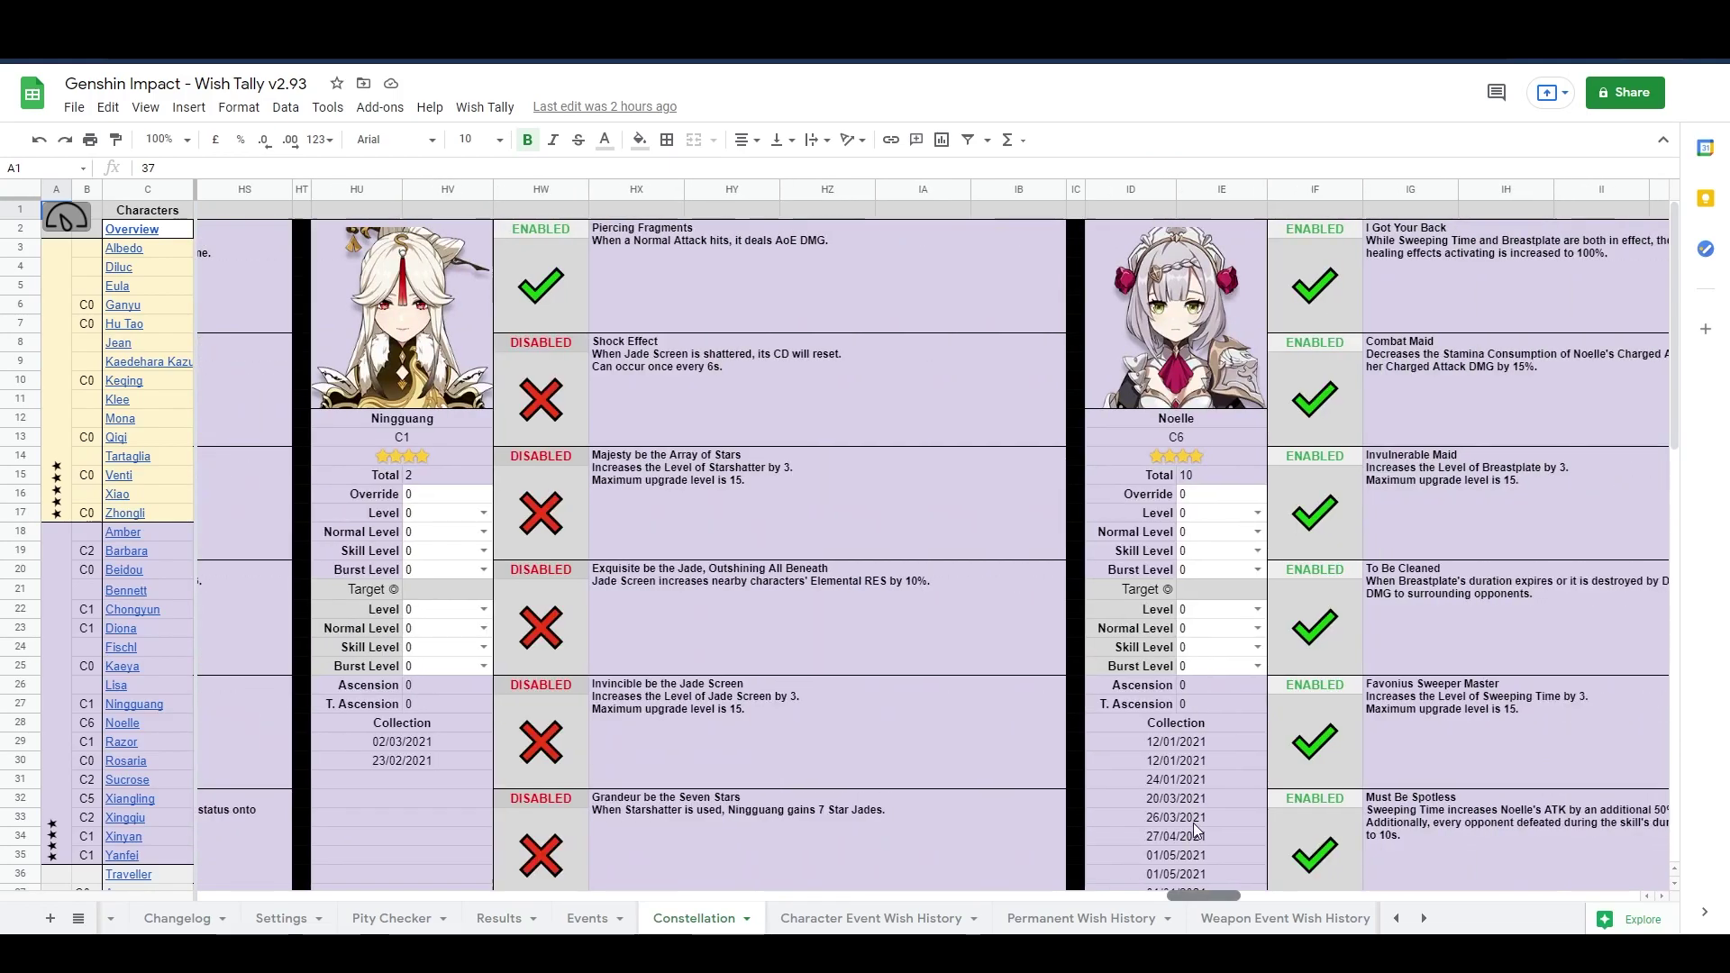
scroll(1233, 816, right, 15)
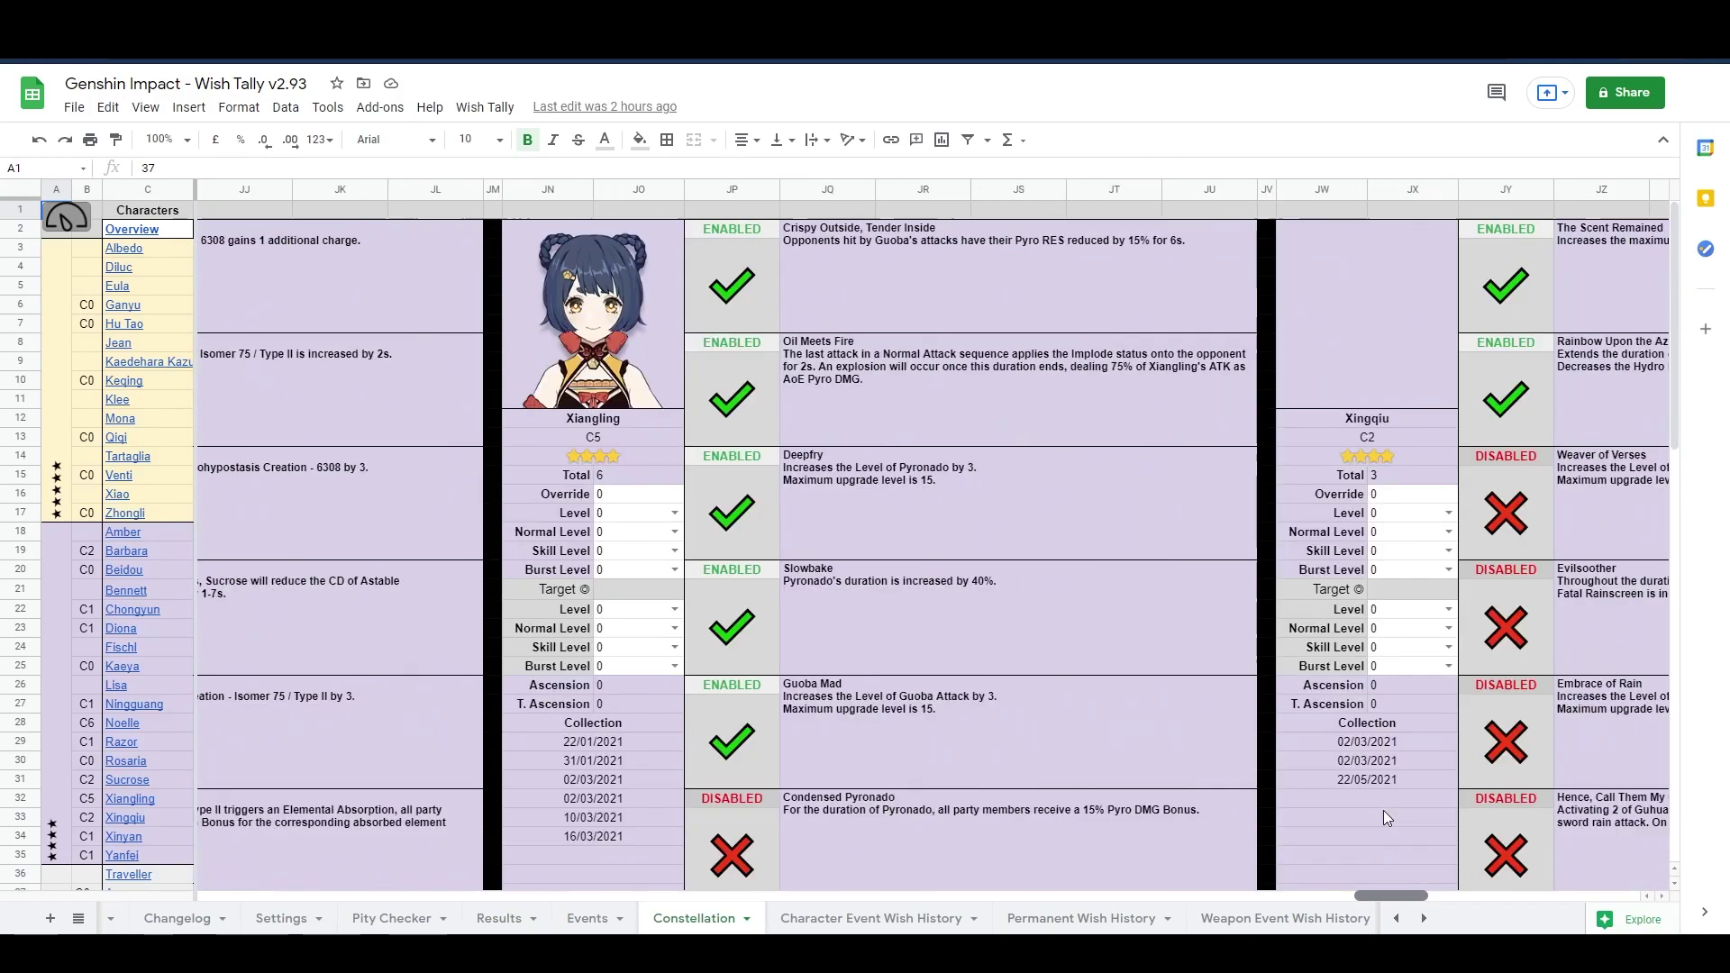
click(391, 918)
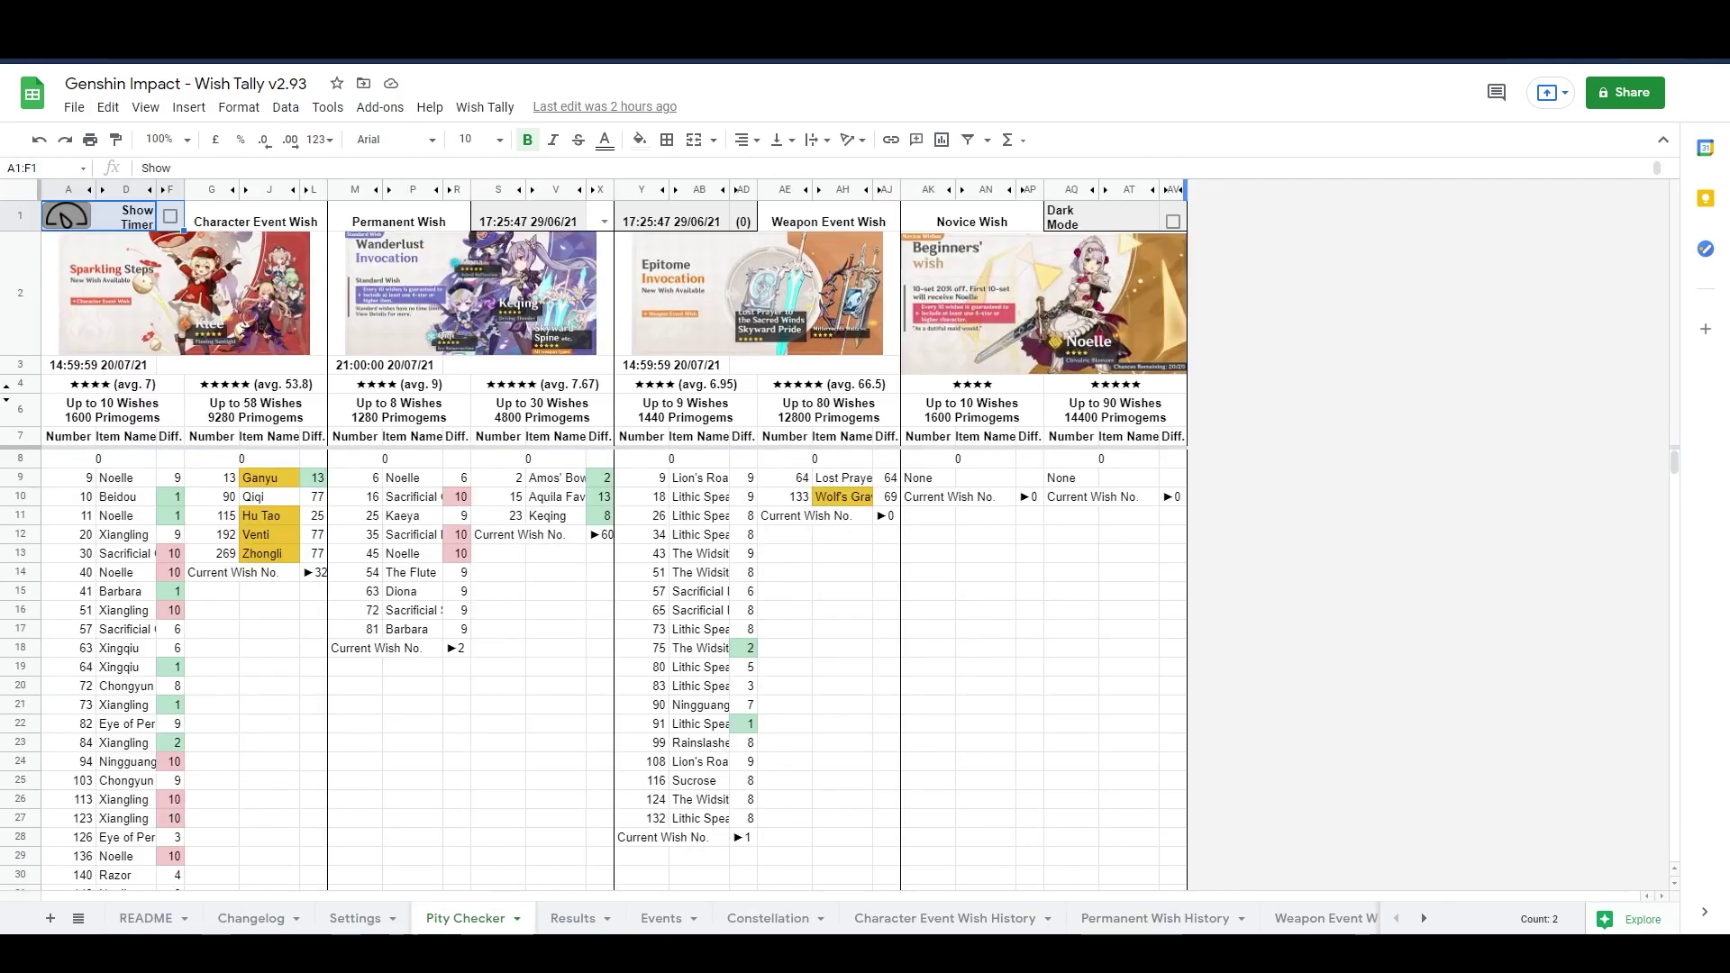
click(75, 108)
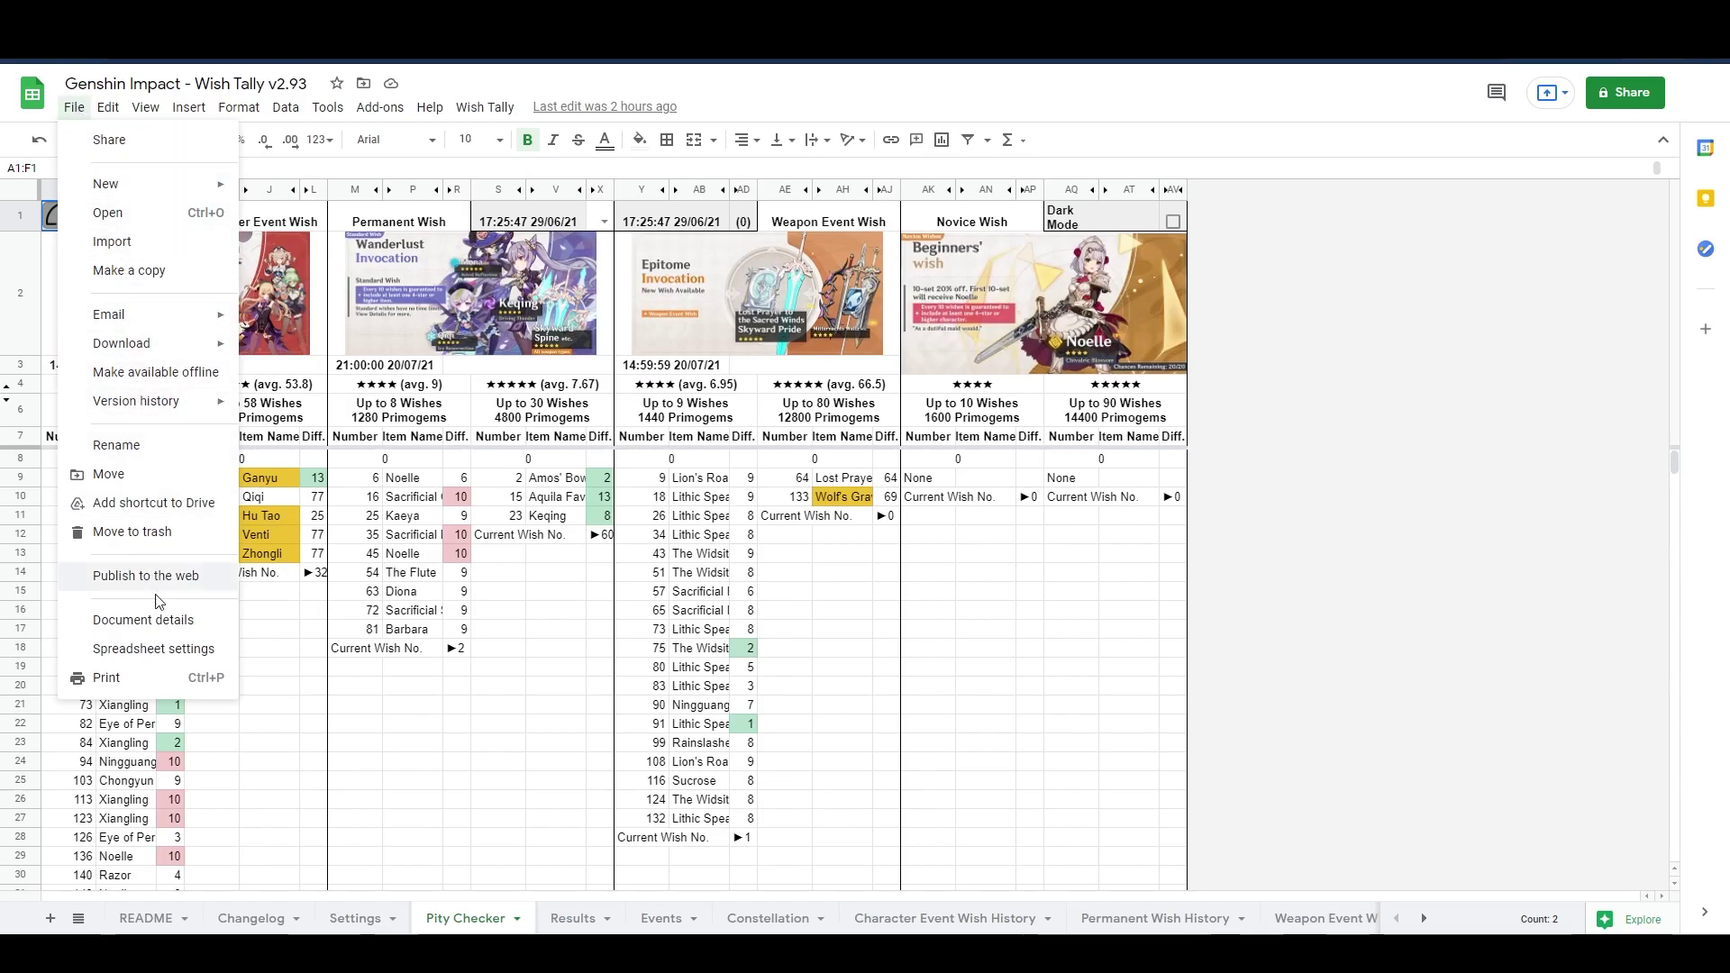
click(160, 622)
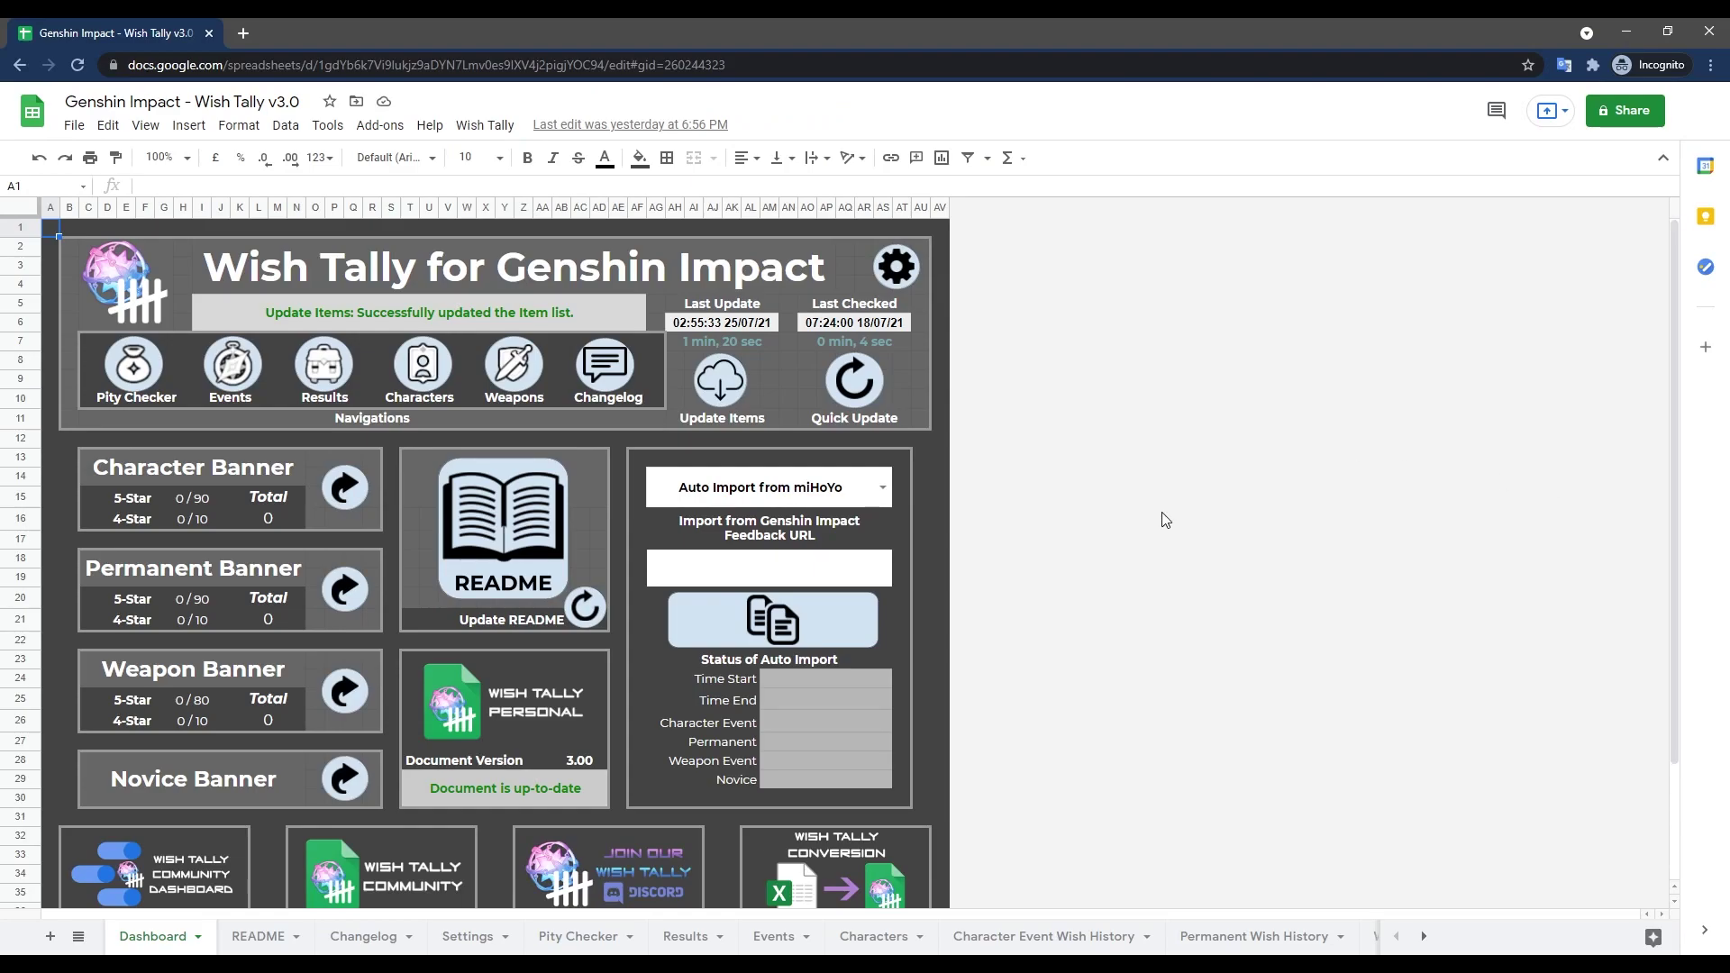
Paste the miHoYo feedback URL into the Dashboard import field
click(699, 573)
key(ctrl+v)
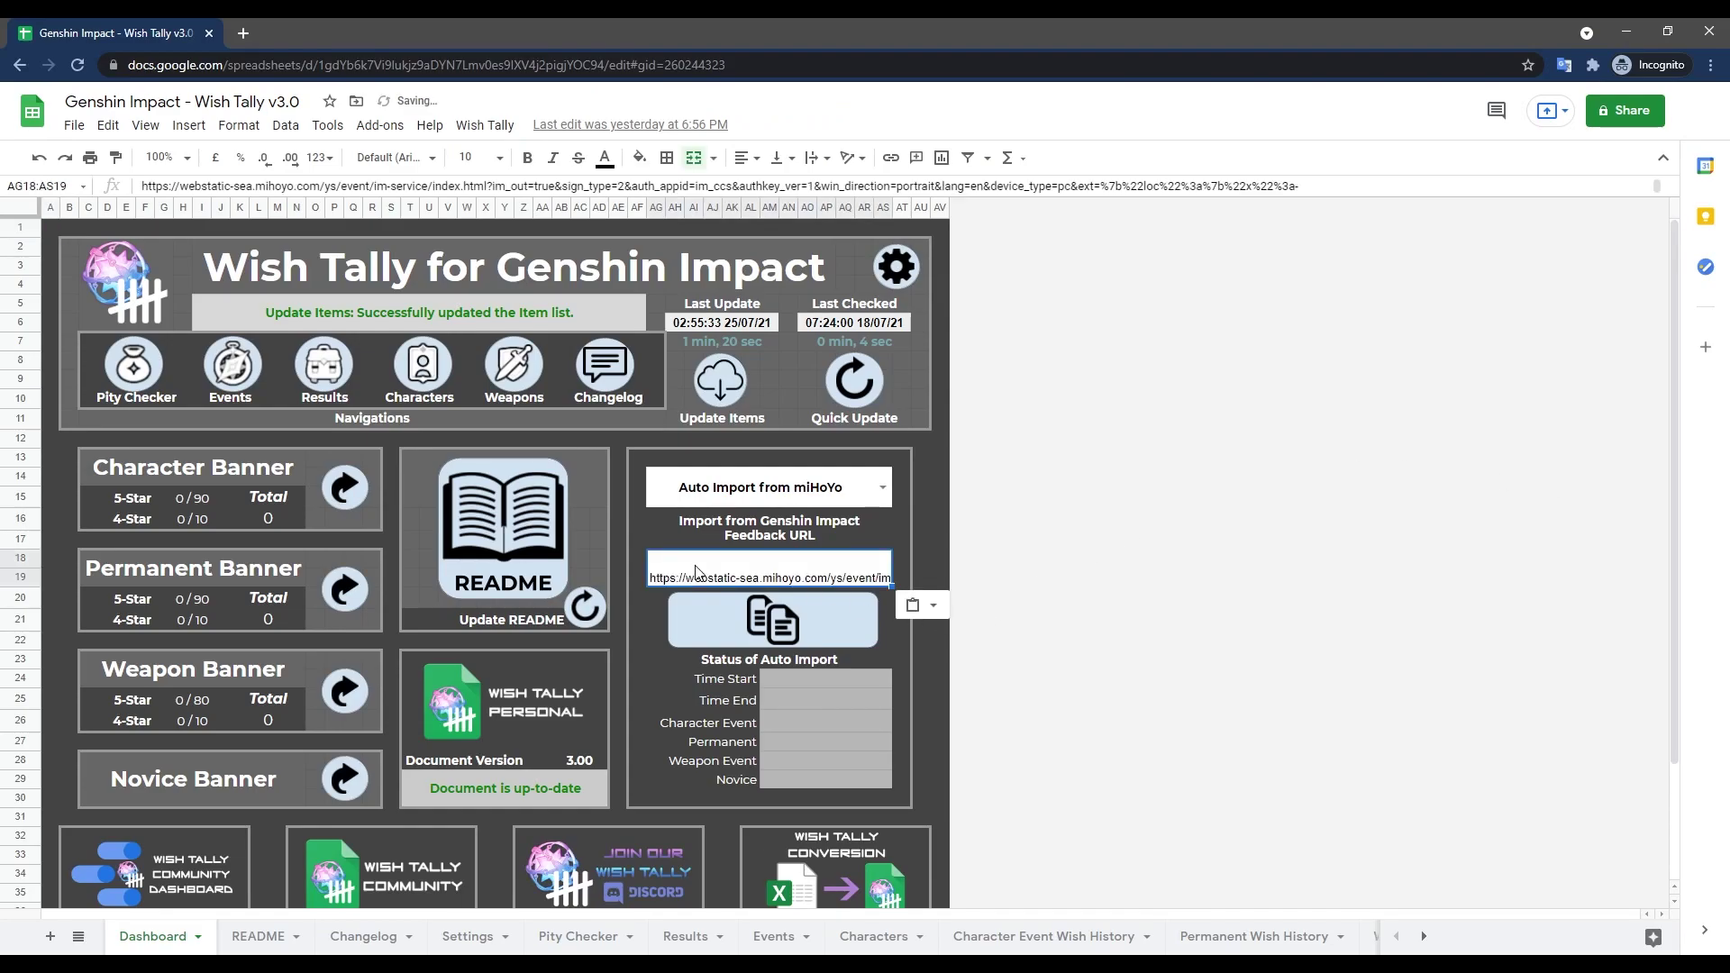
click(937, 642)
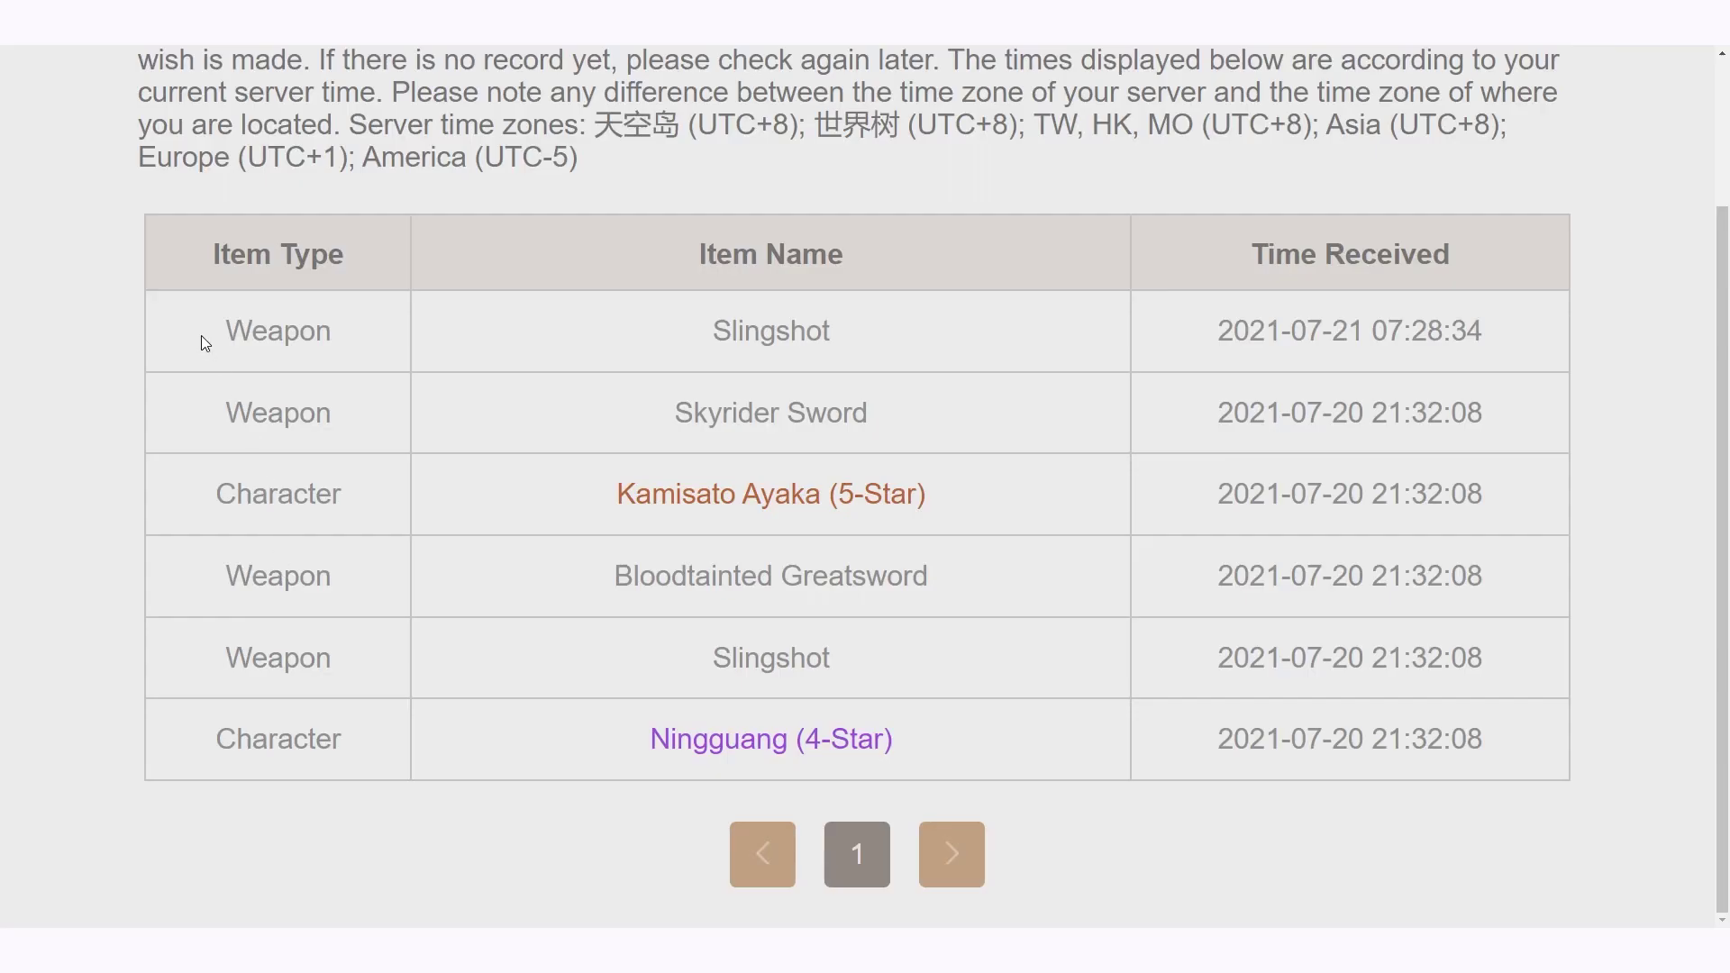
Append the six newest wishes below row 354, sort the history, and run the auto import
drag(201, 336, 1464, 714)
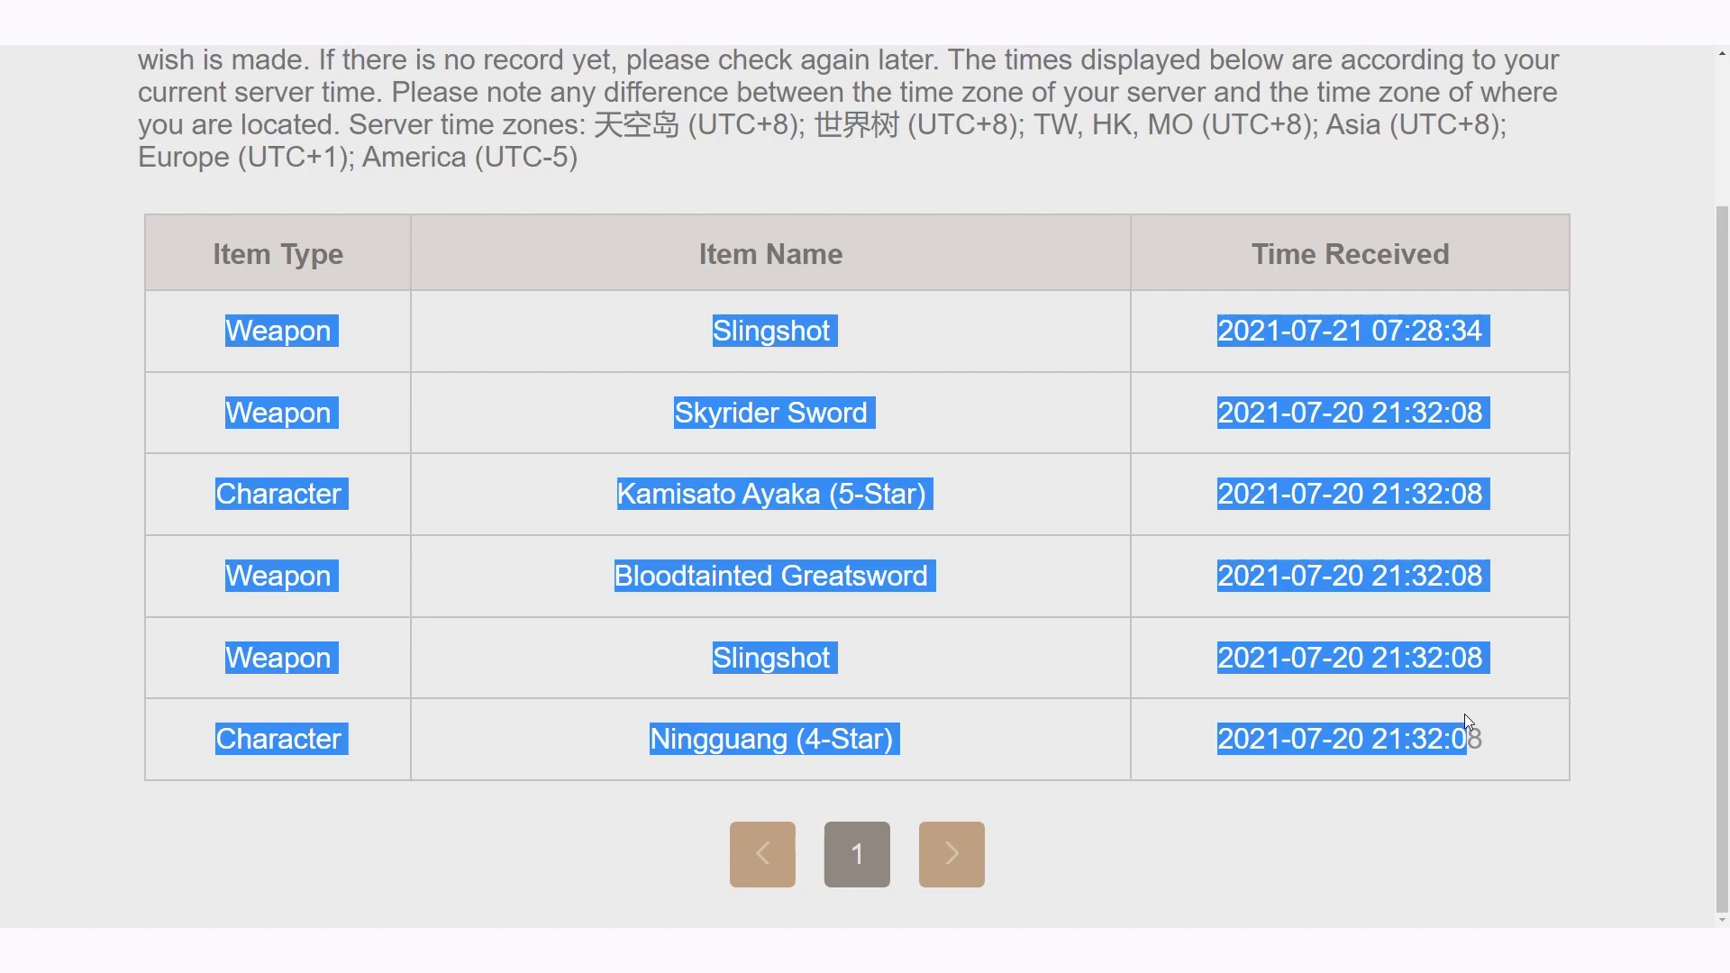
click(1514, 733)
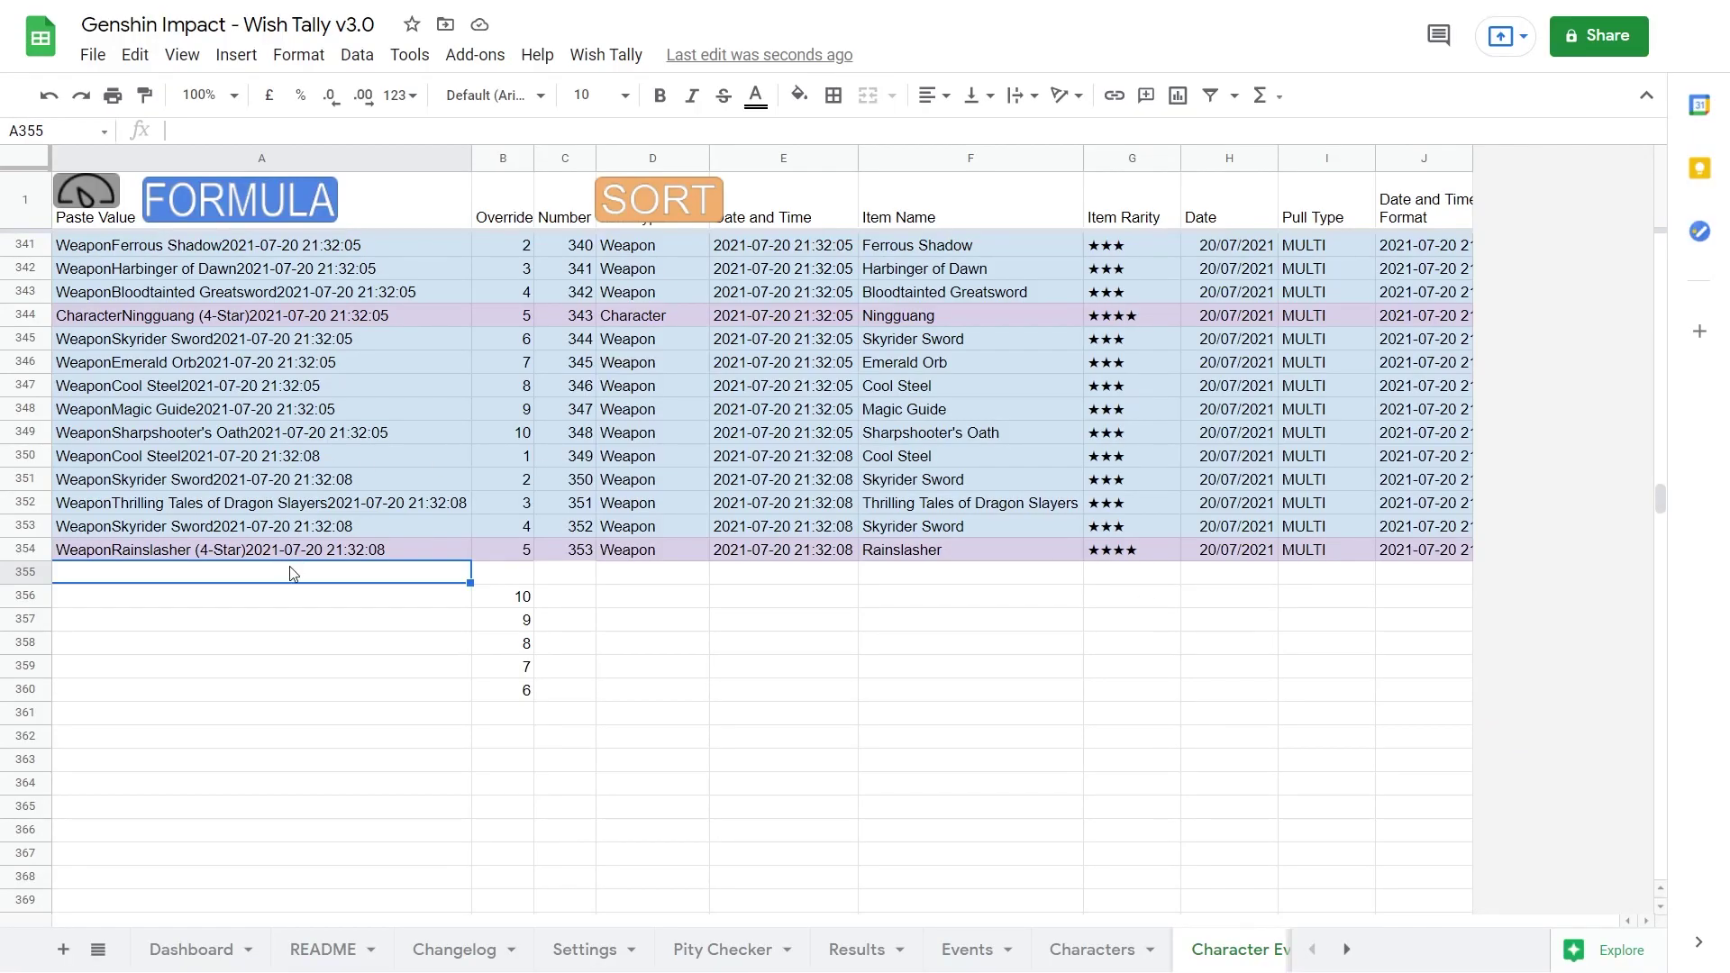
key(ctrl+v)
click(367, 714)
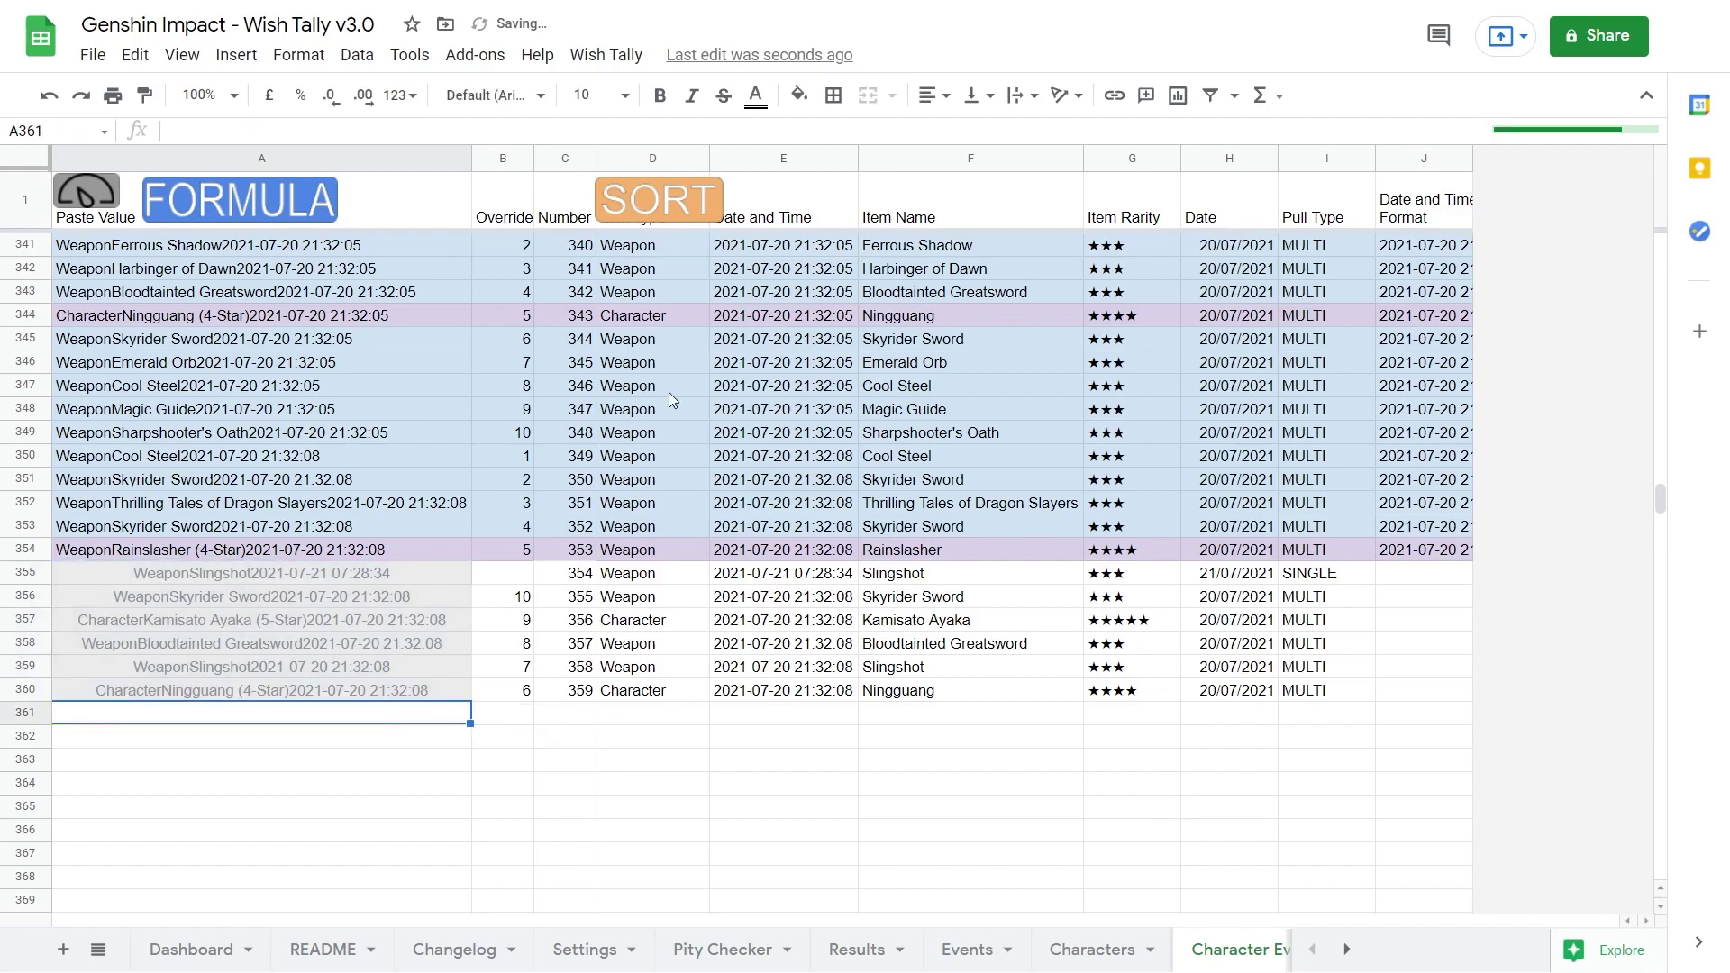
click(660, 203)
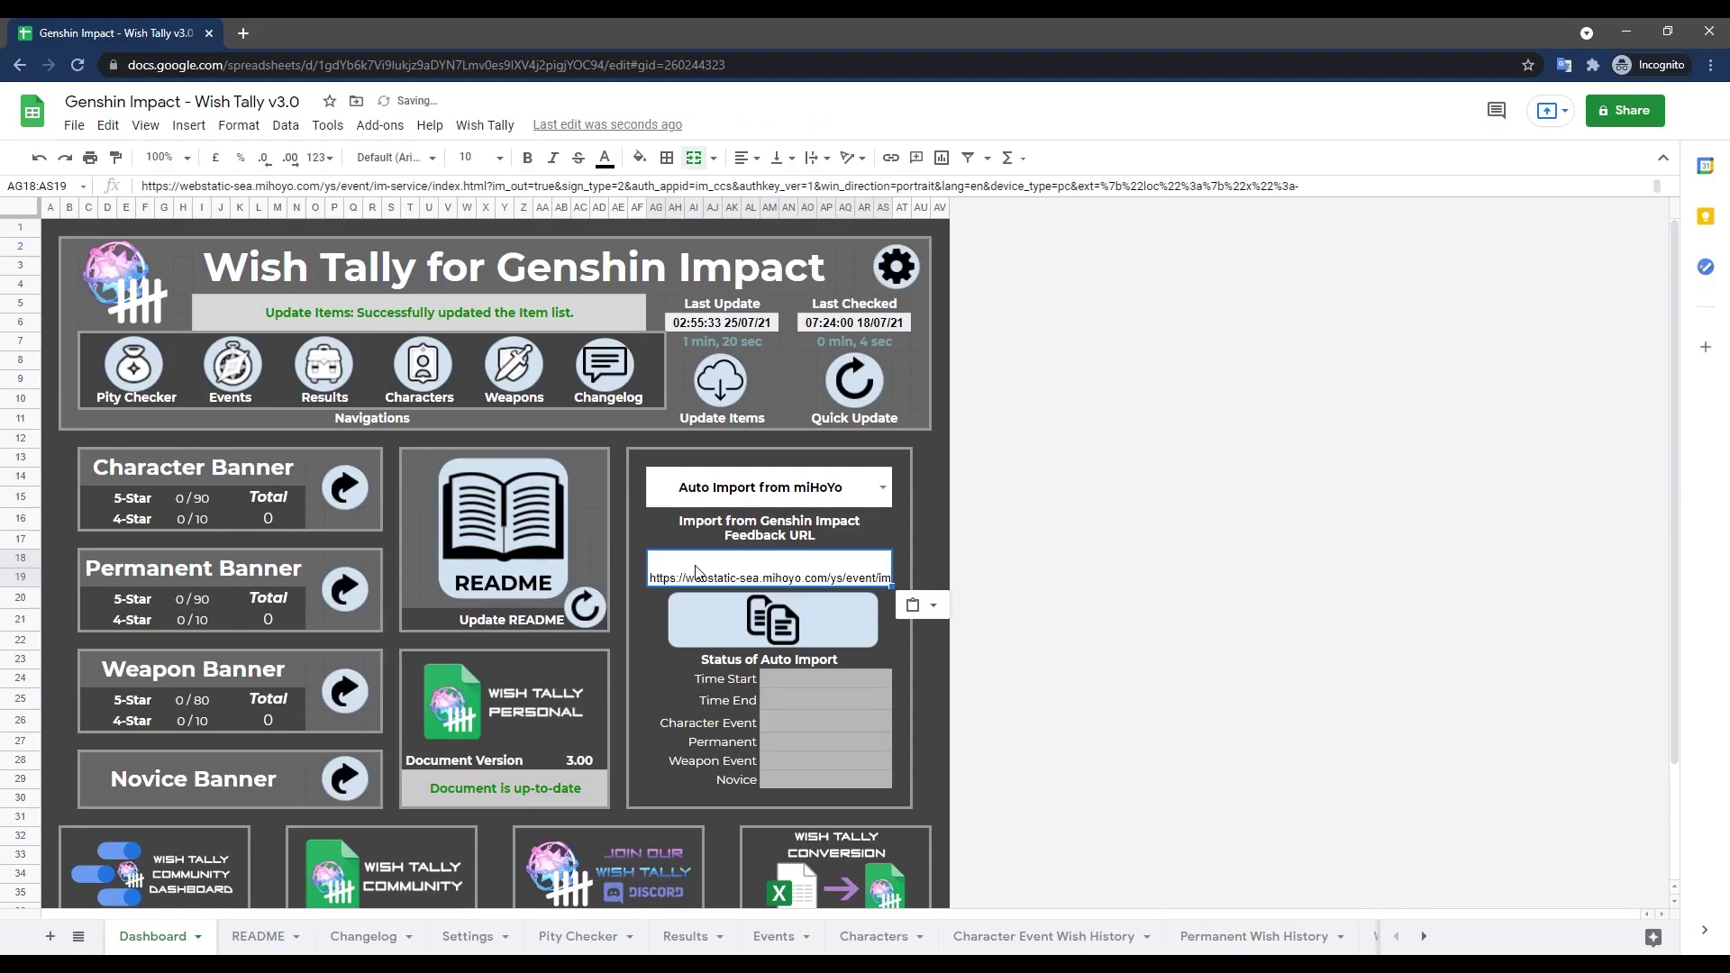
click(938, 641)
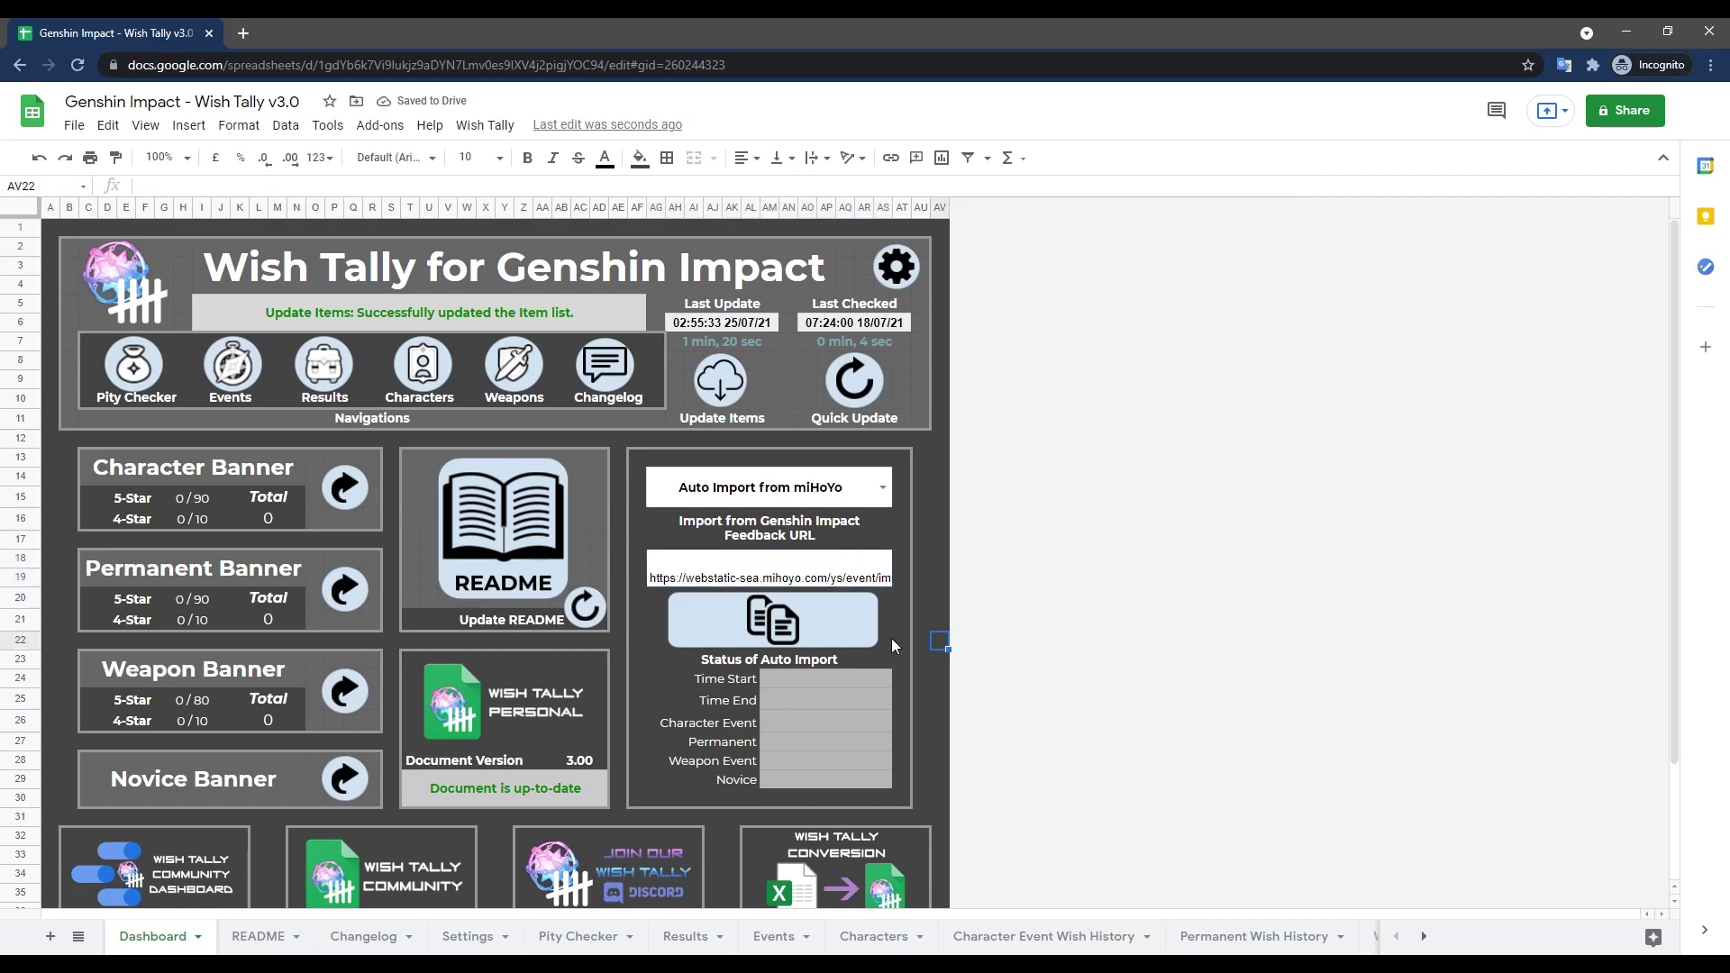
click(775, 630)
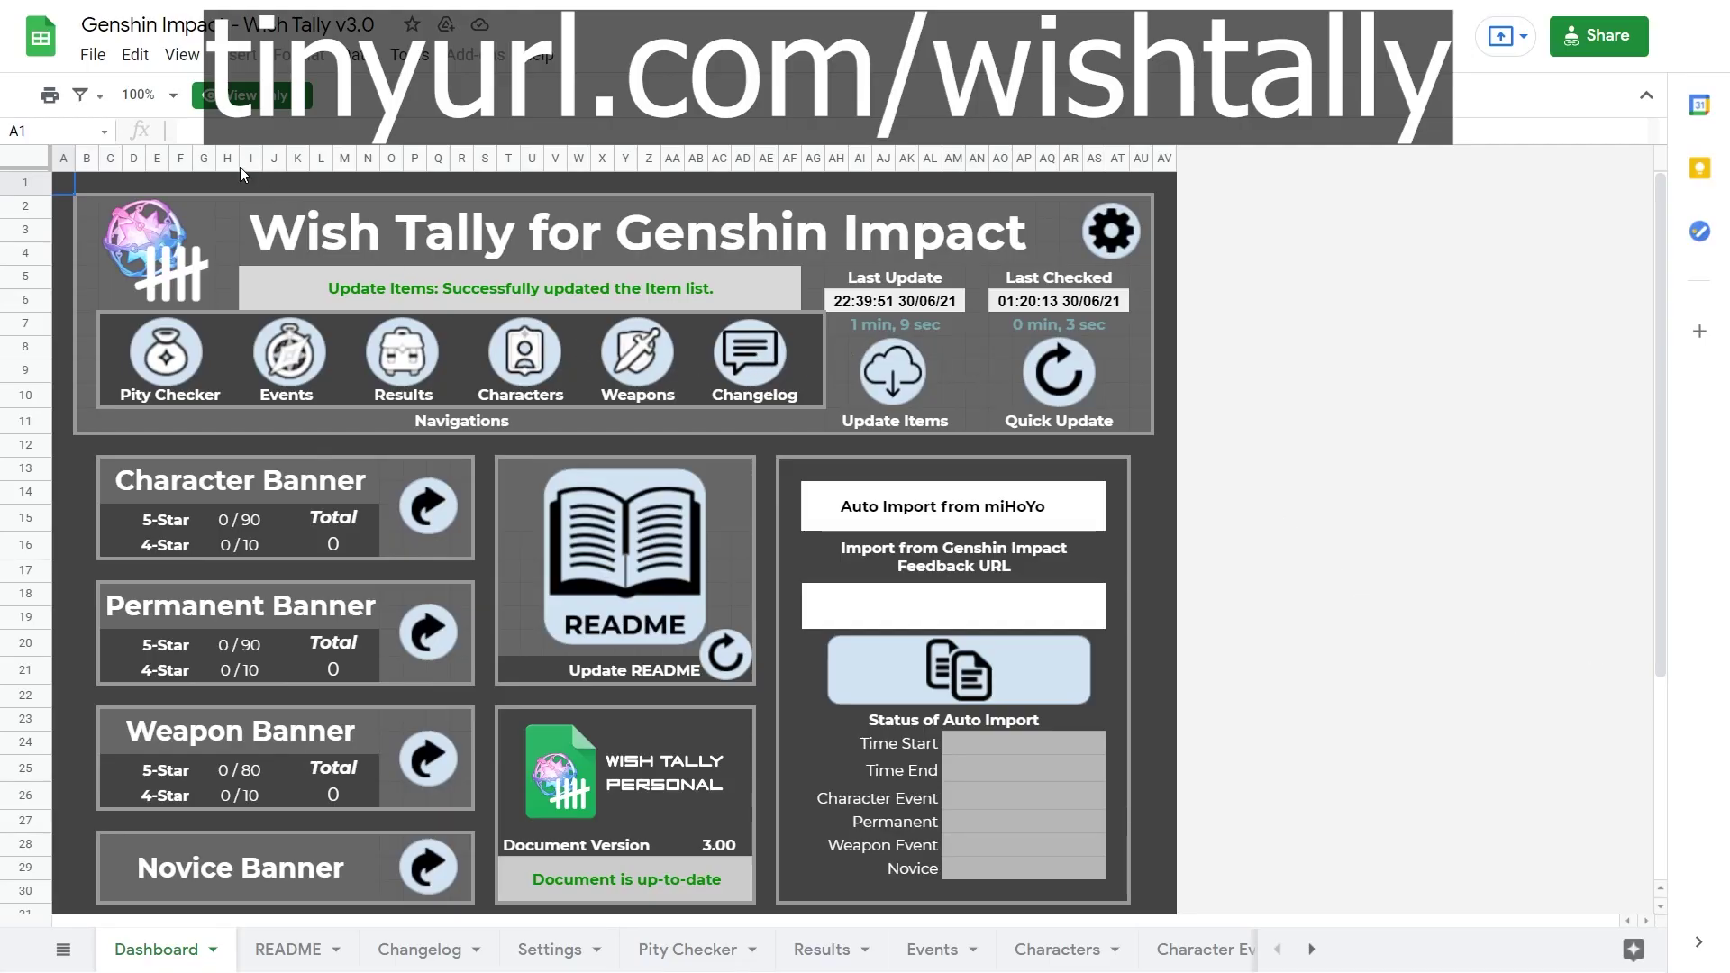
Make a copy of the template, deleting 'Copy of ' to name it 'Genshin Impact - Wish Tally v3.0'
click(93, 56)
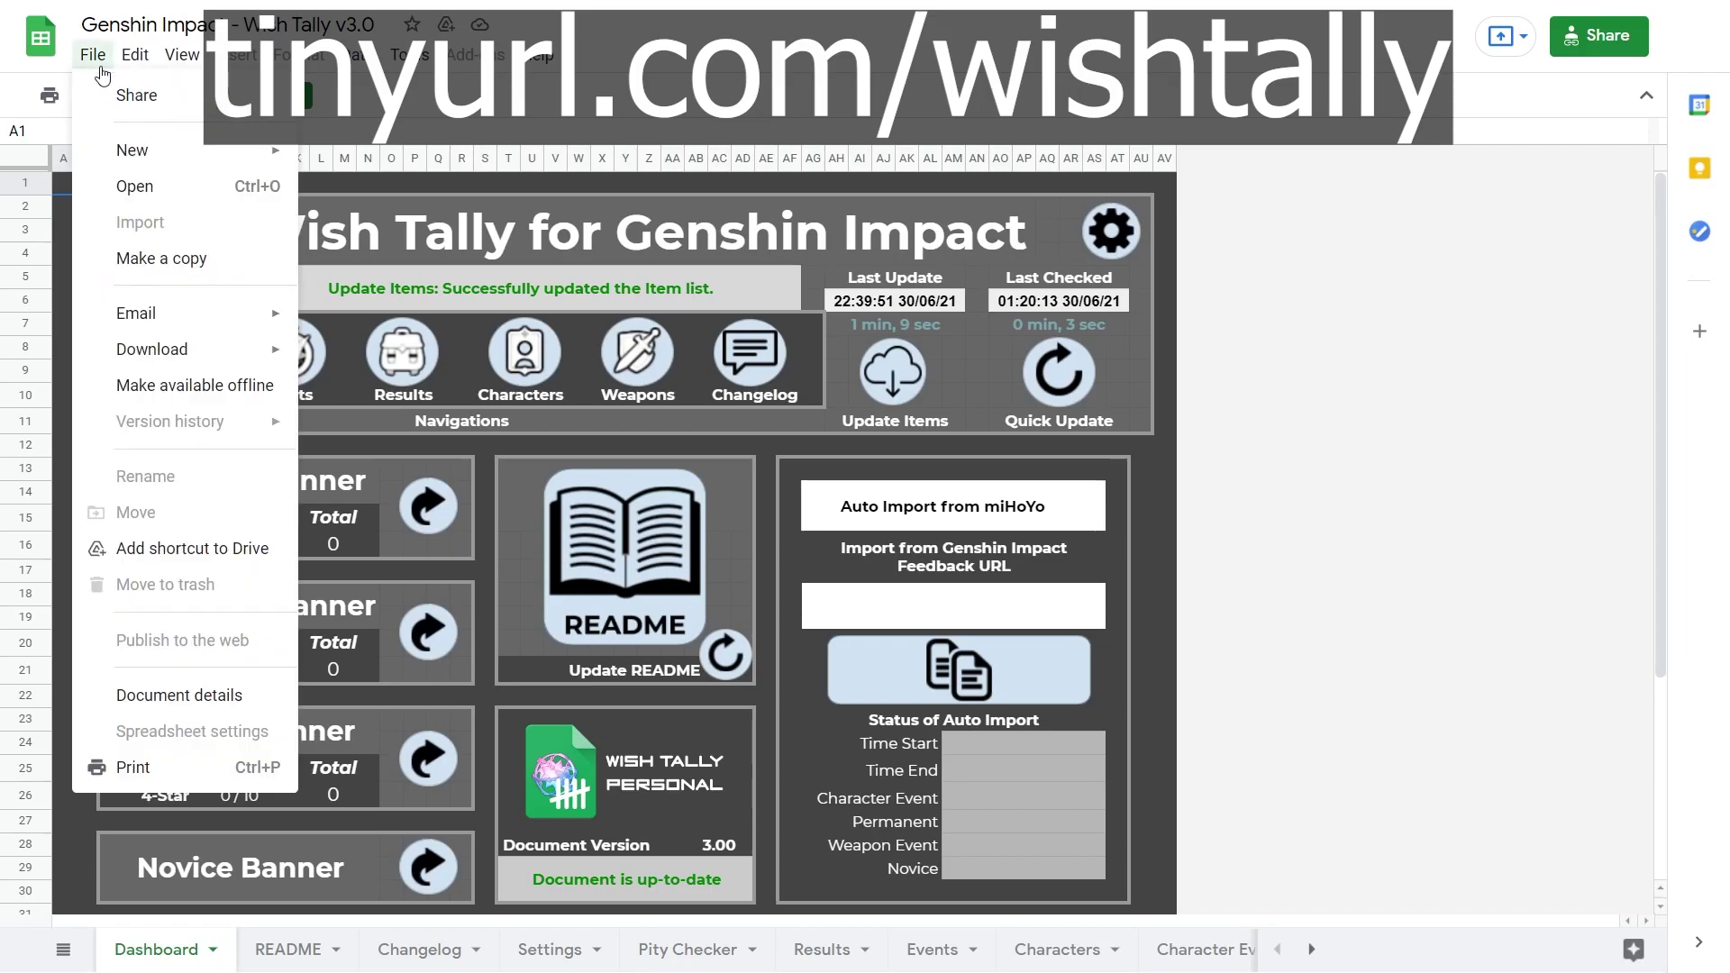
click(171, 261)
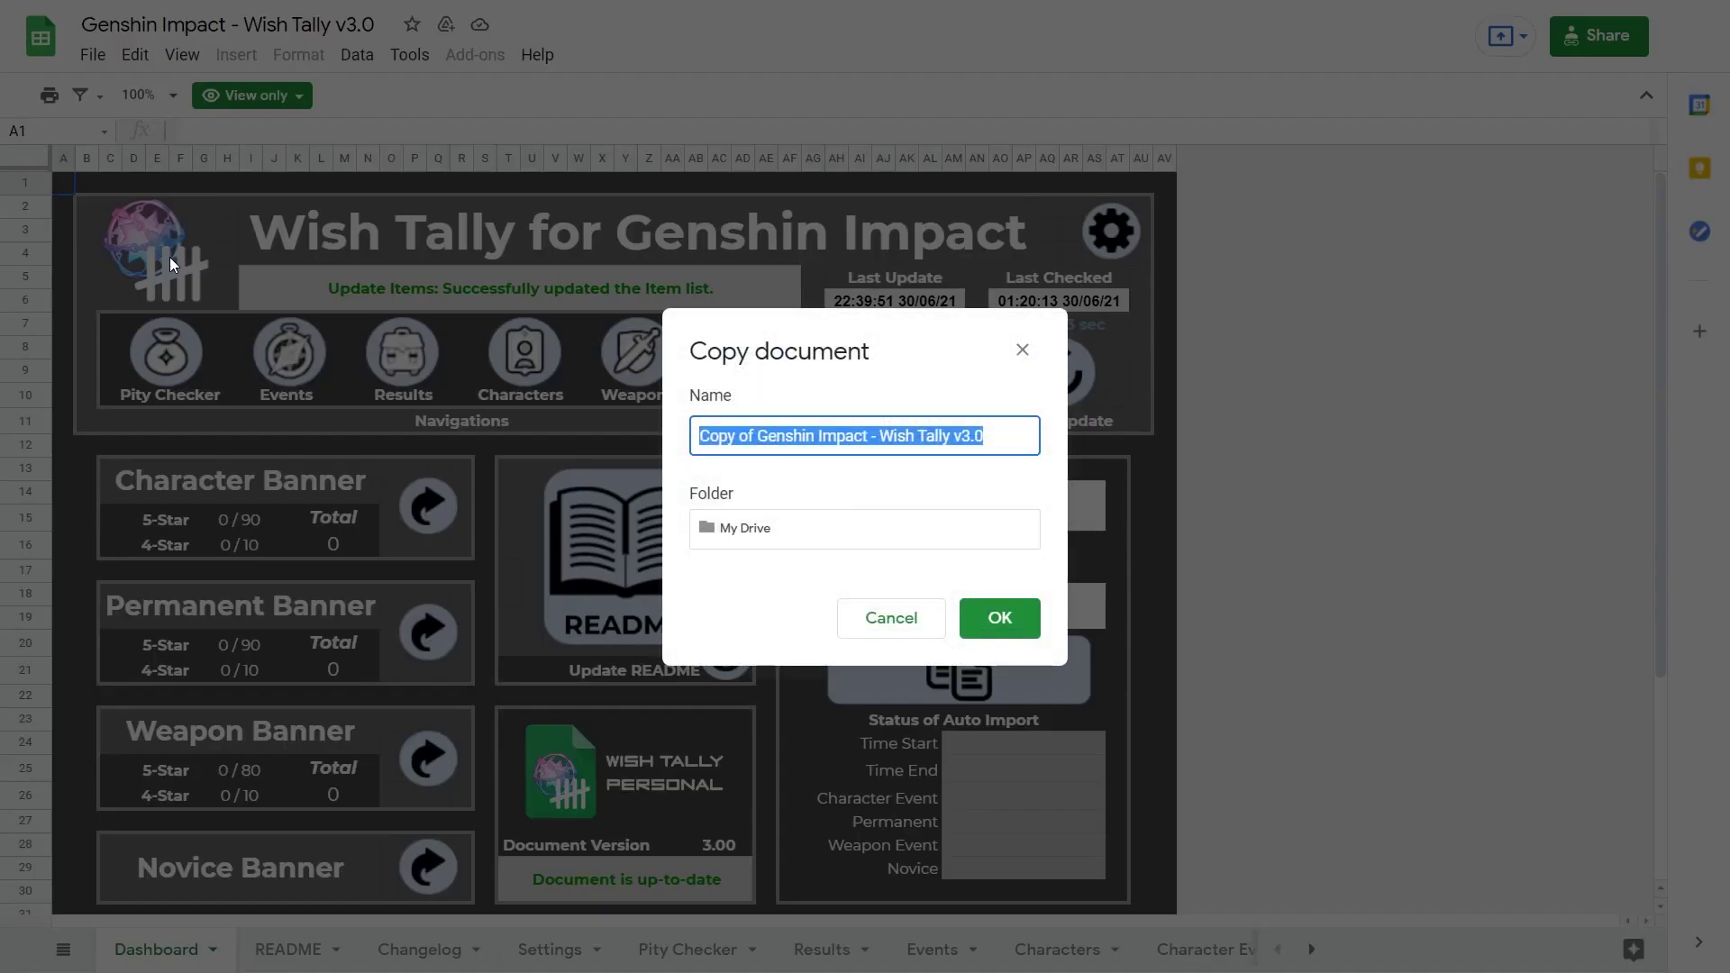
click(760, 437)
drag(759, 437, 613, 436)
key(BackSpace)
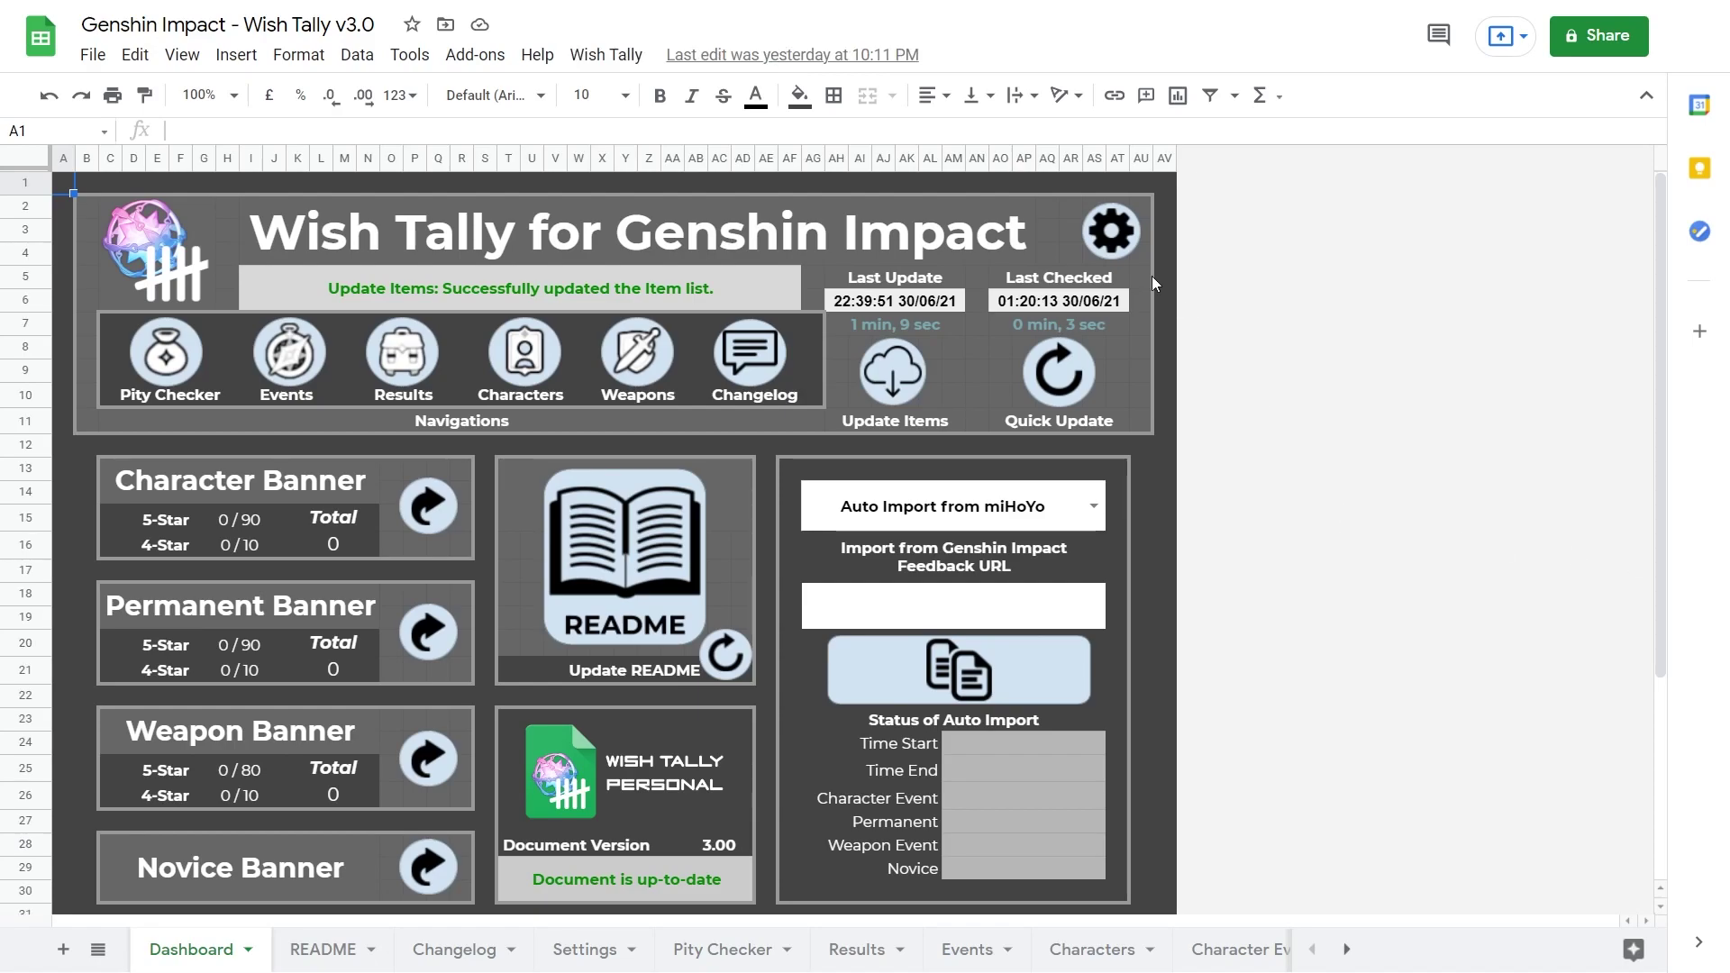
Authorize the Script for Wish Tally: choose the account, proceed past the unsafe warning, and Allow
click(1110, 232)
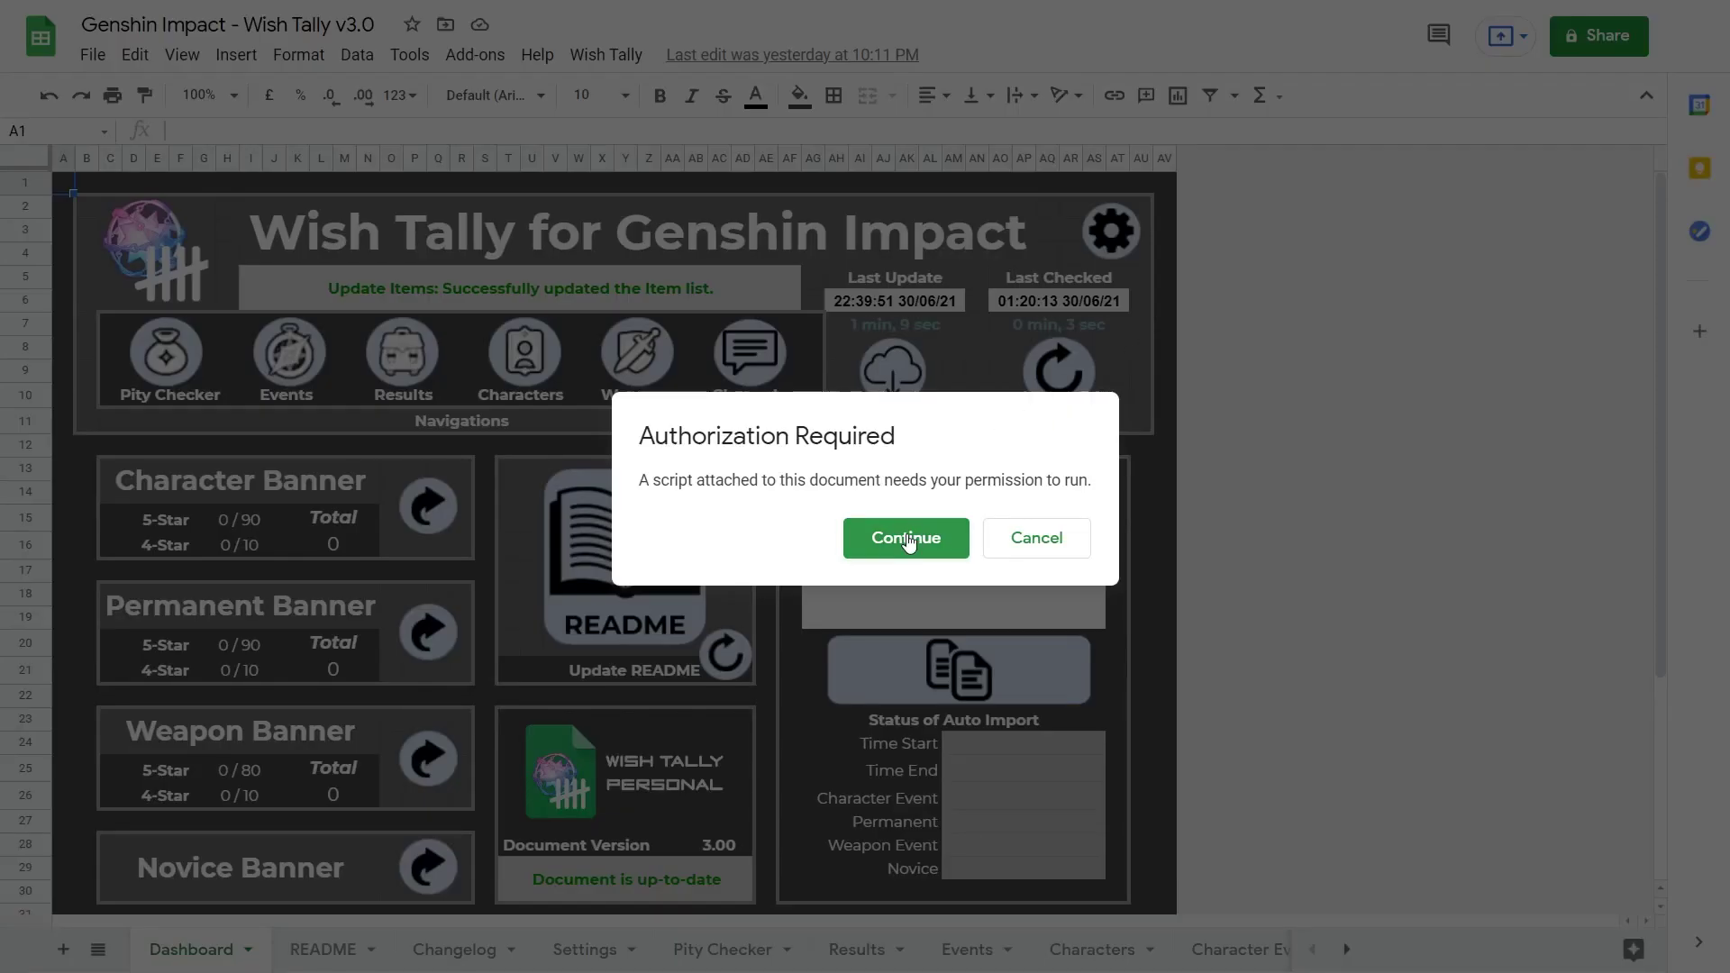
click(906, 538)
drag(848, 526, 882, 886)
click(747, 269)
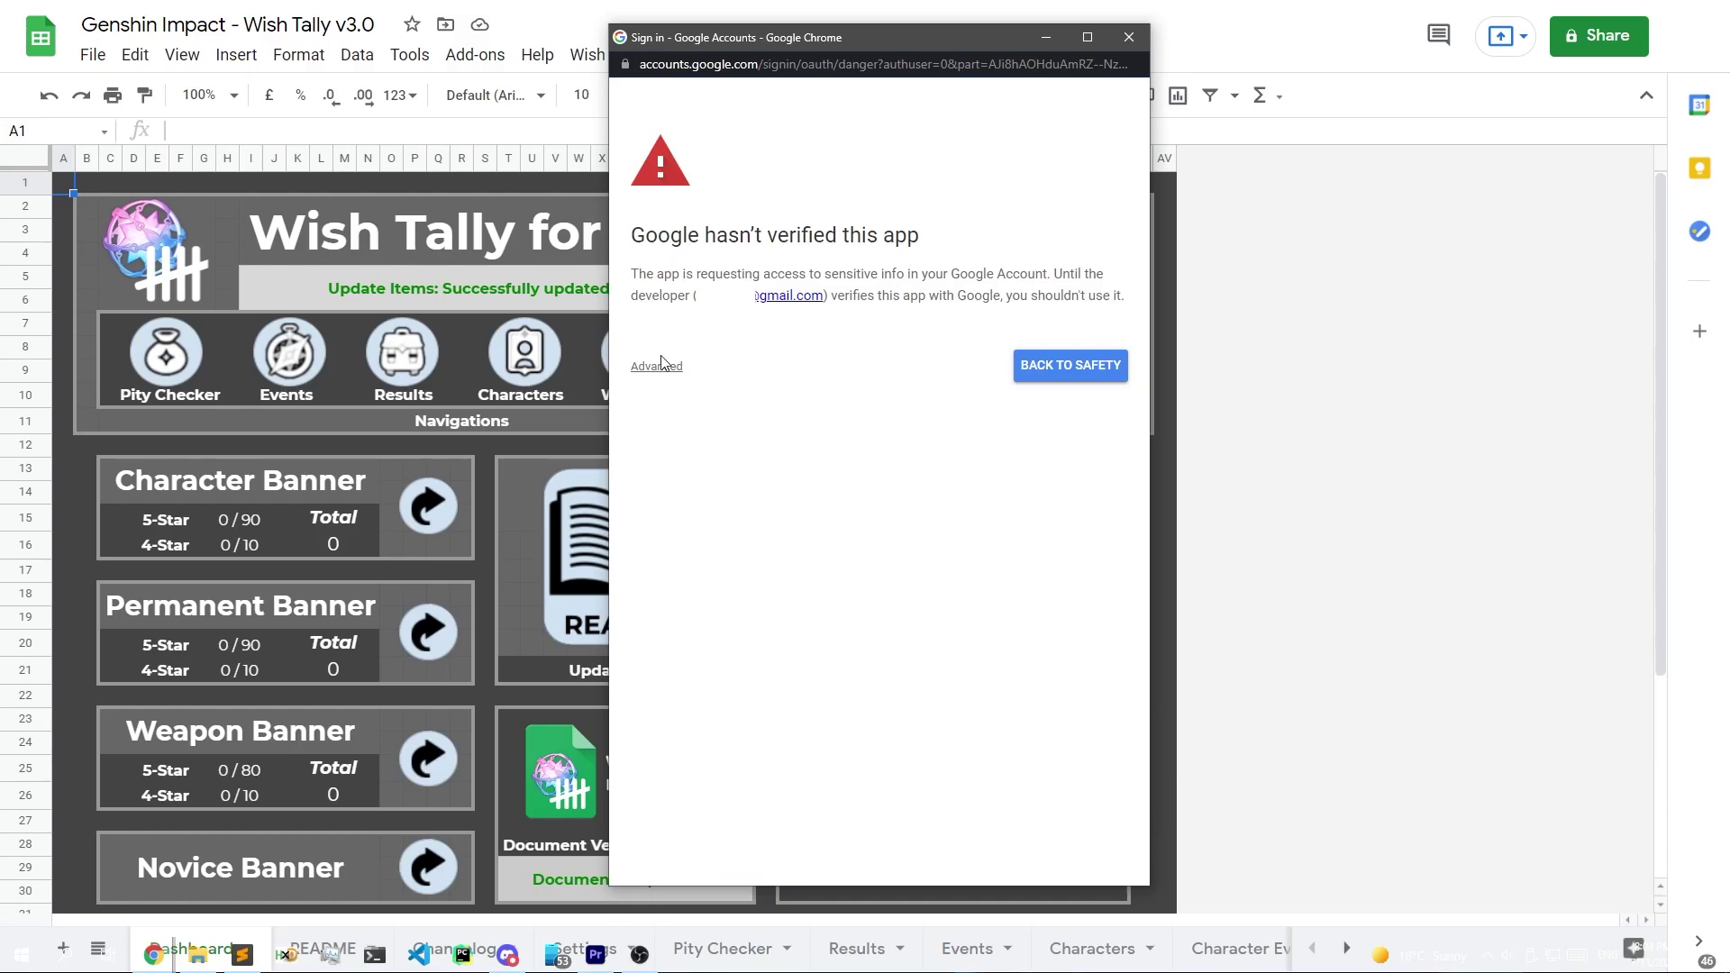
click(661, 367)
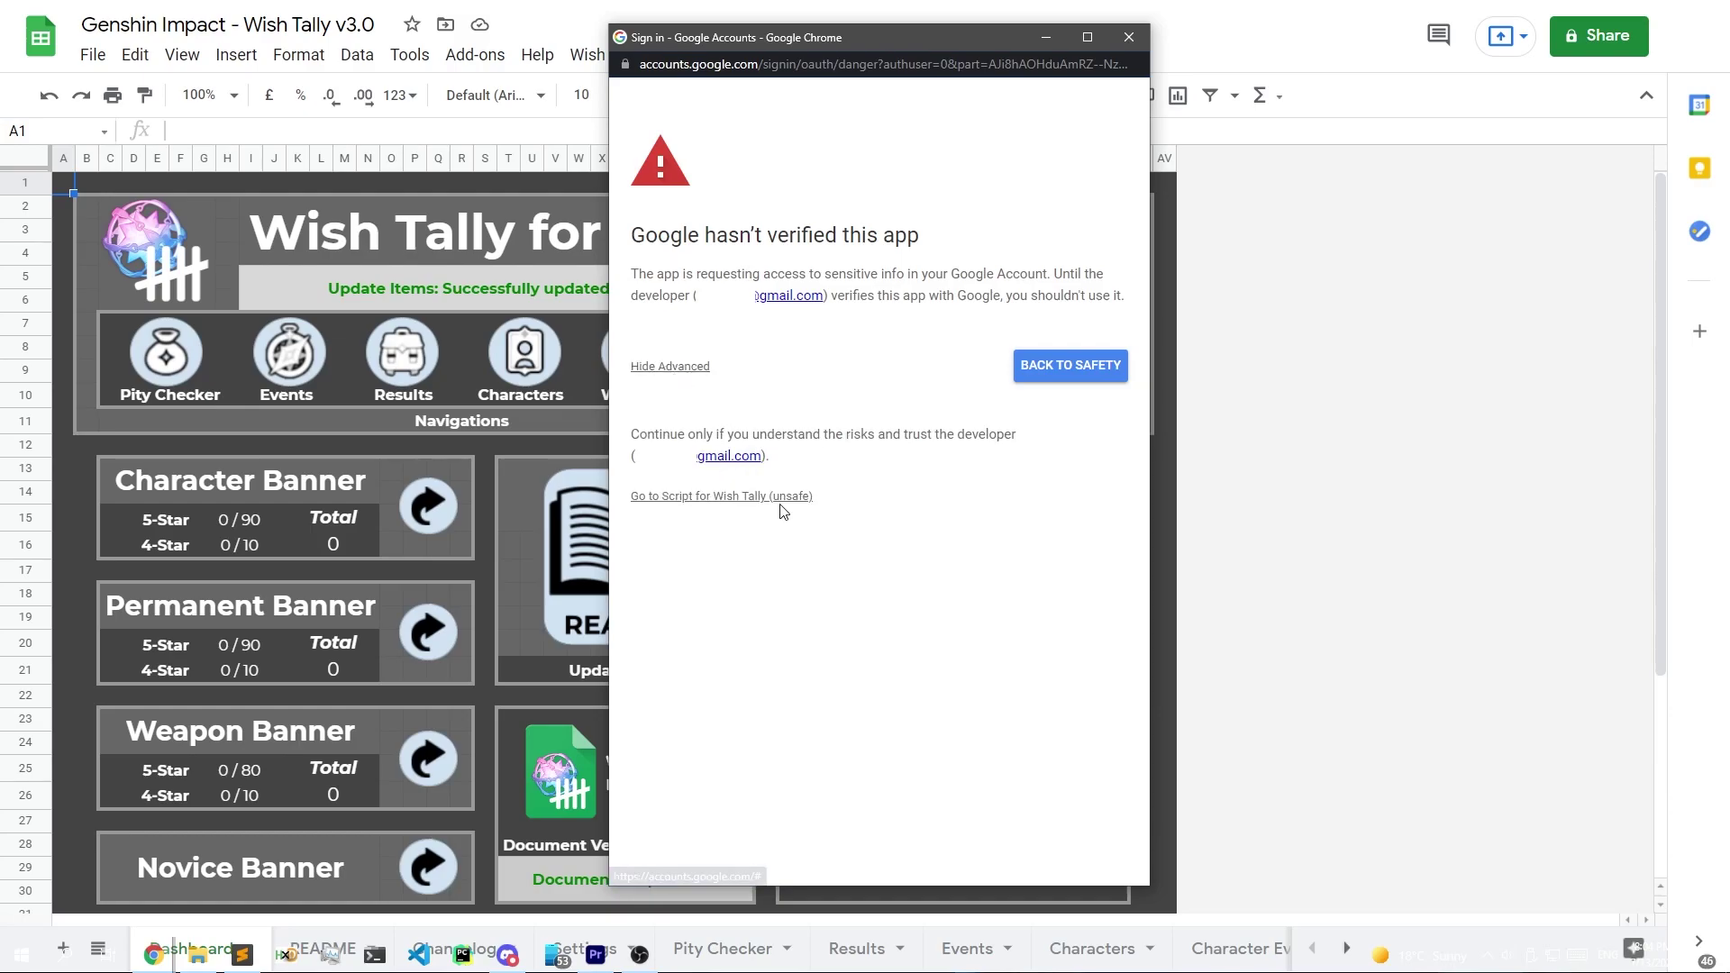
click(806, 503)
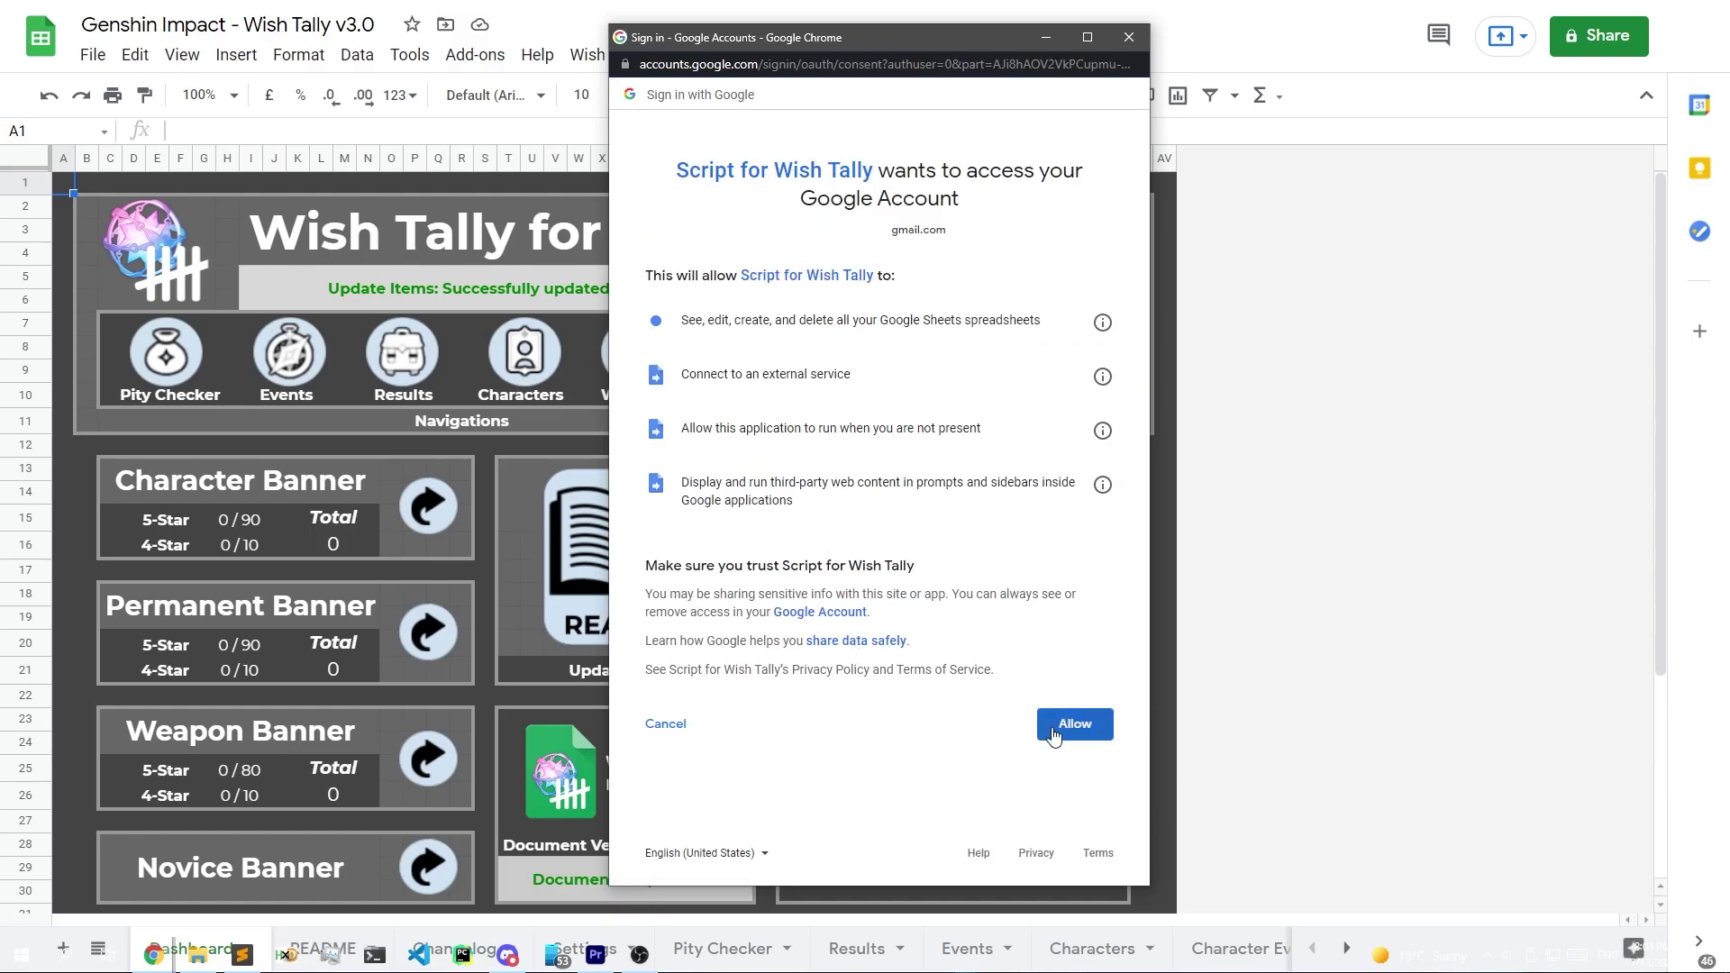
click(1074, 726)
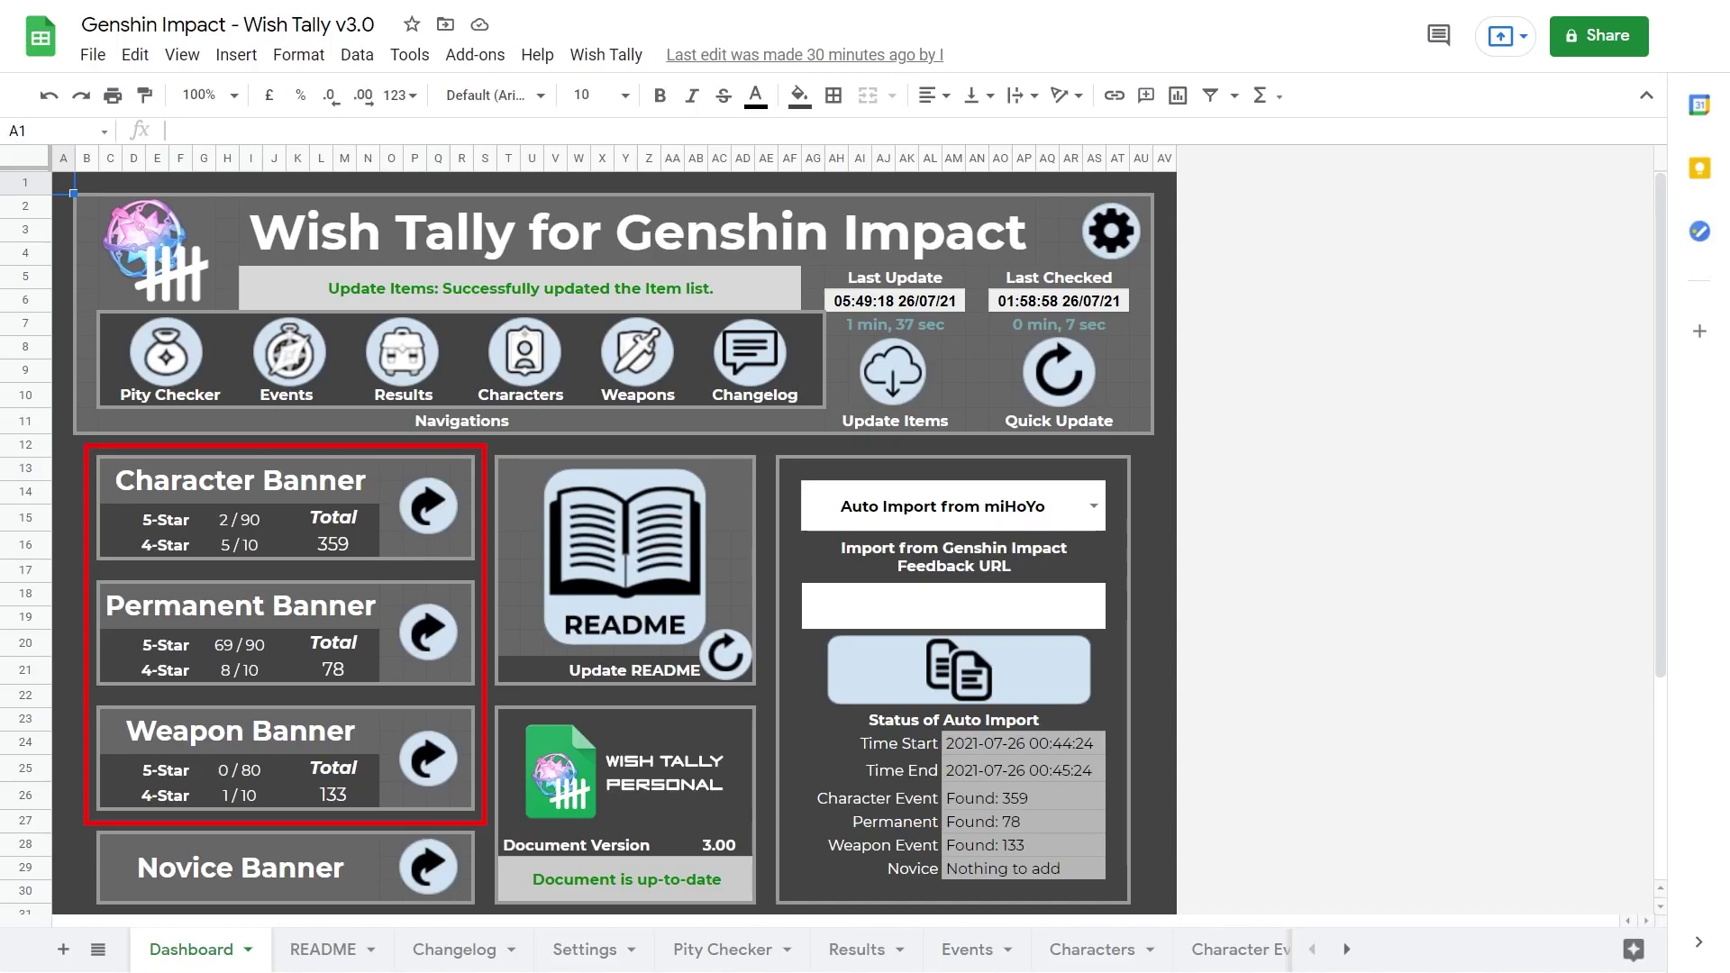
Run Quick Update and then Update Items from the Wish Tally dashboard
click(1069, 377)
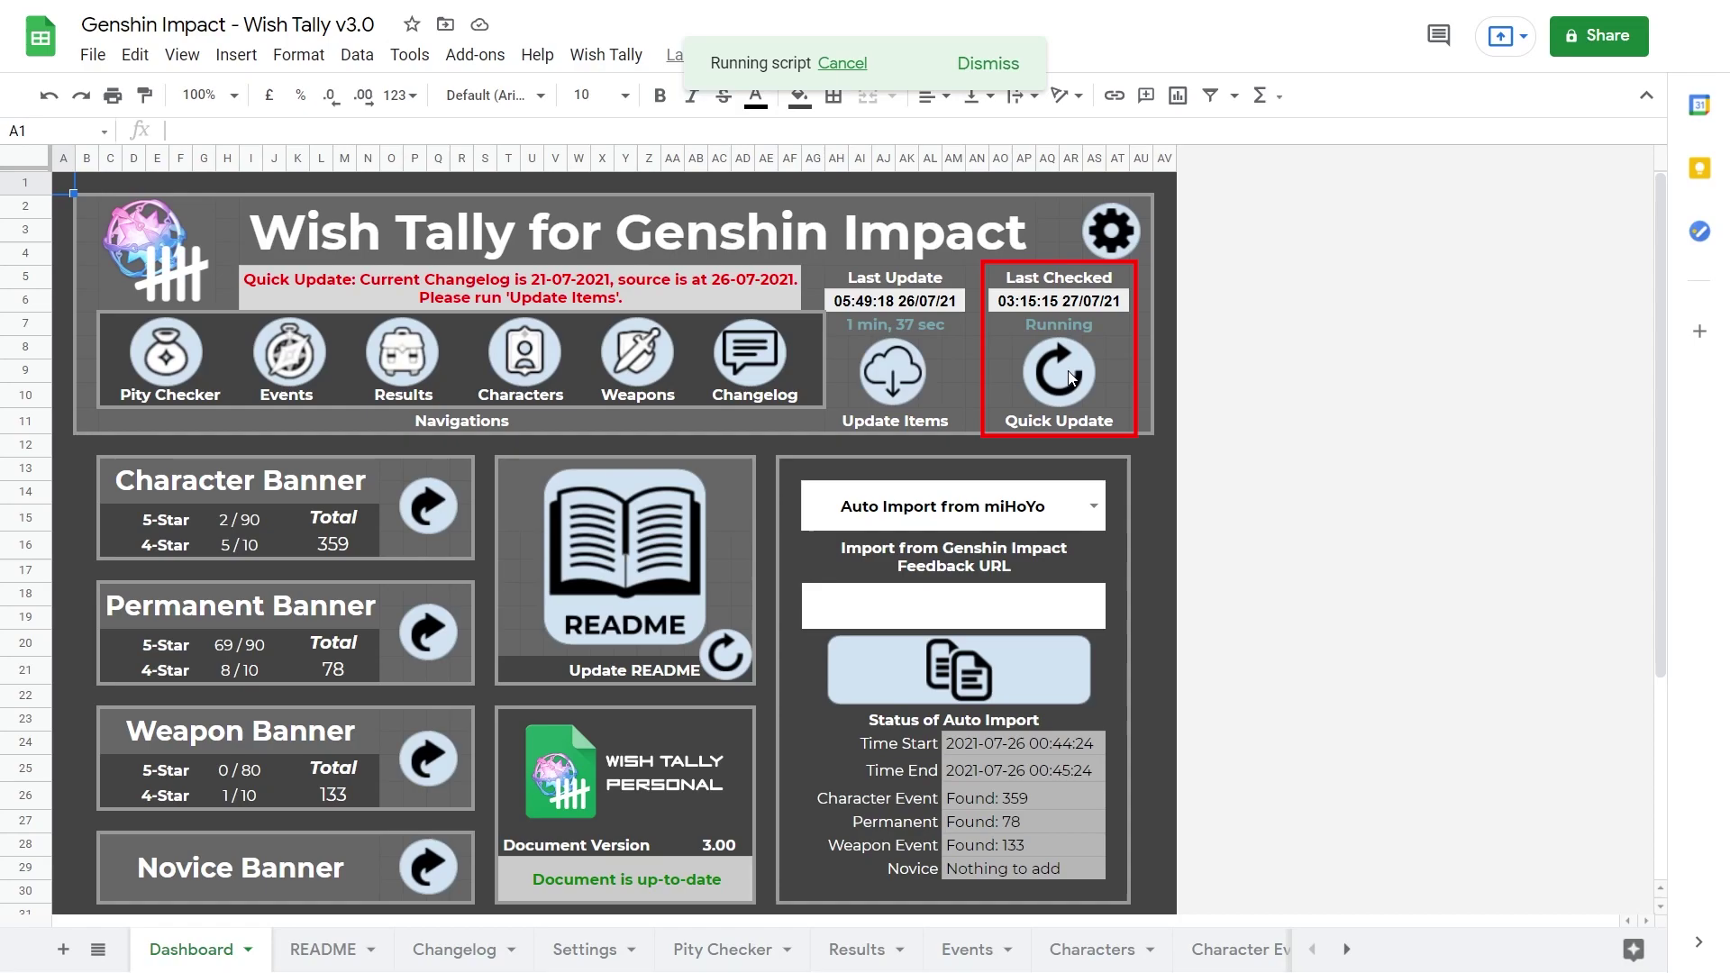
click(888, 373)
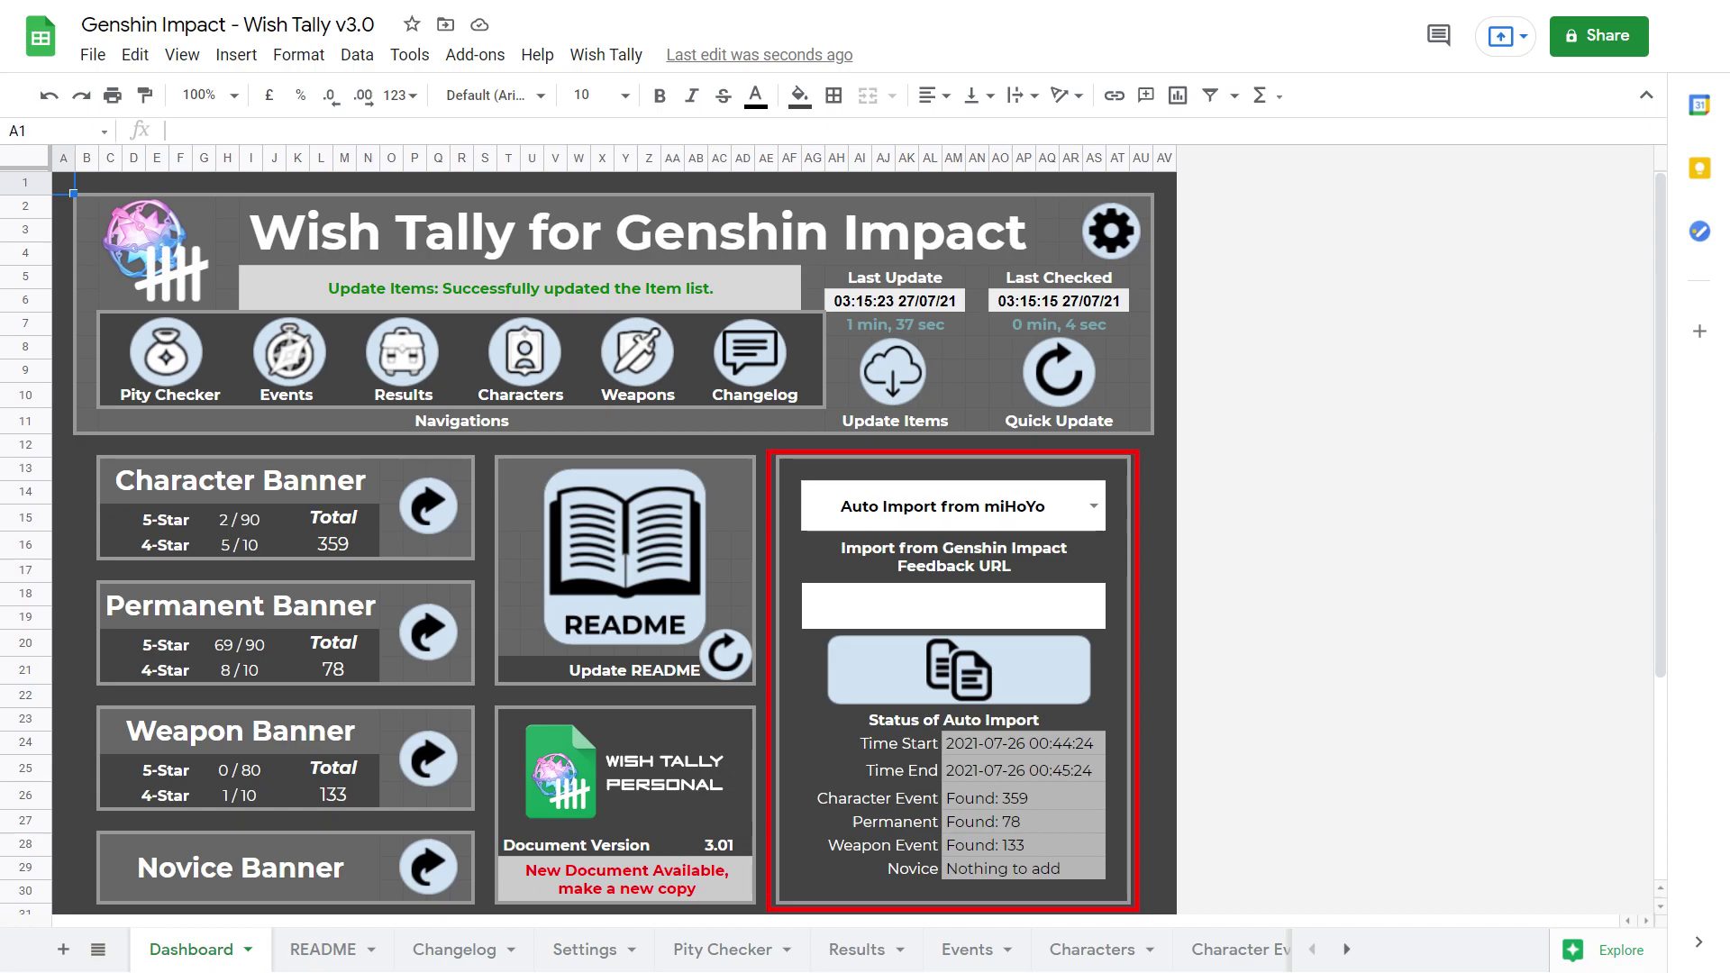
Open the import method dropdown listing Import from old Wish Tally and Auto Import from miHoYo
click(1093, 505)
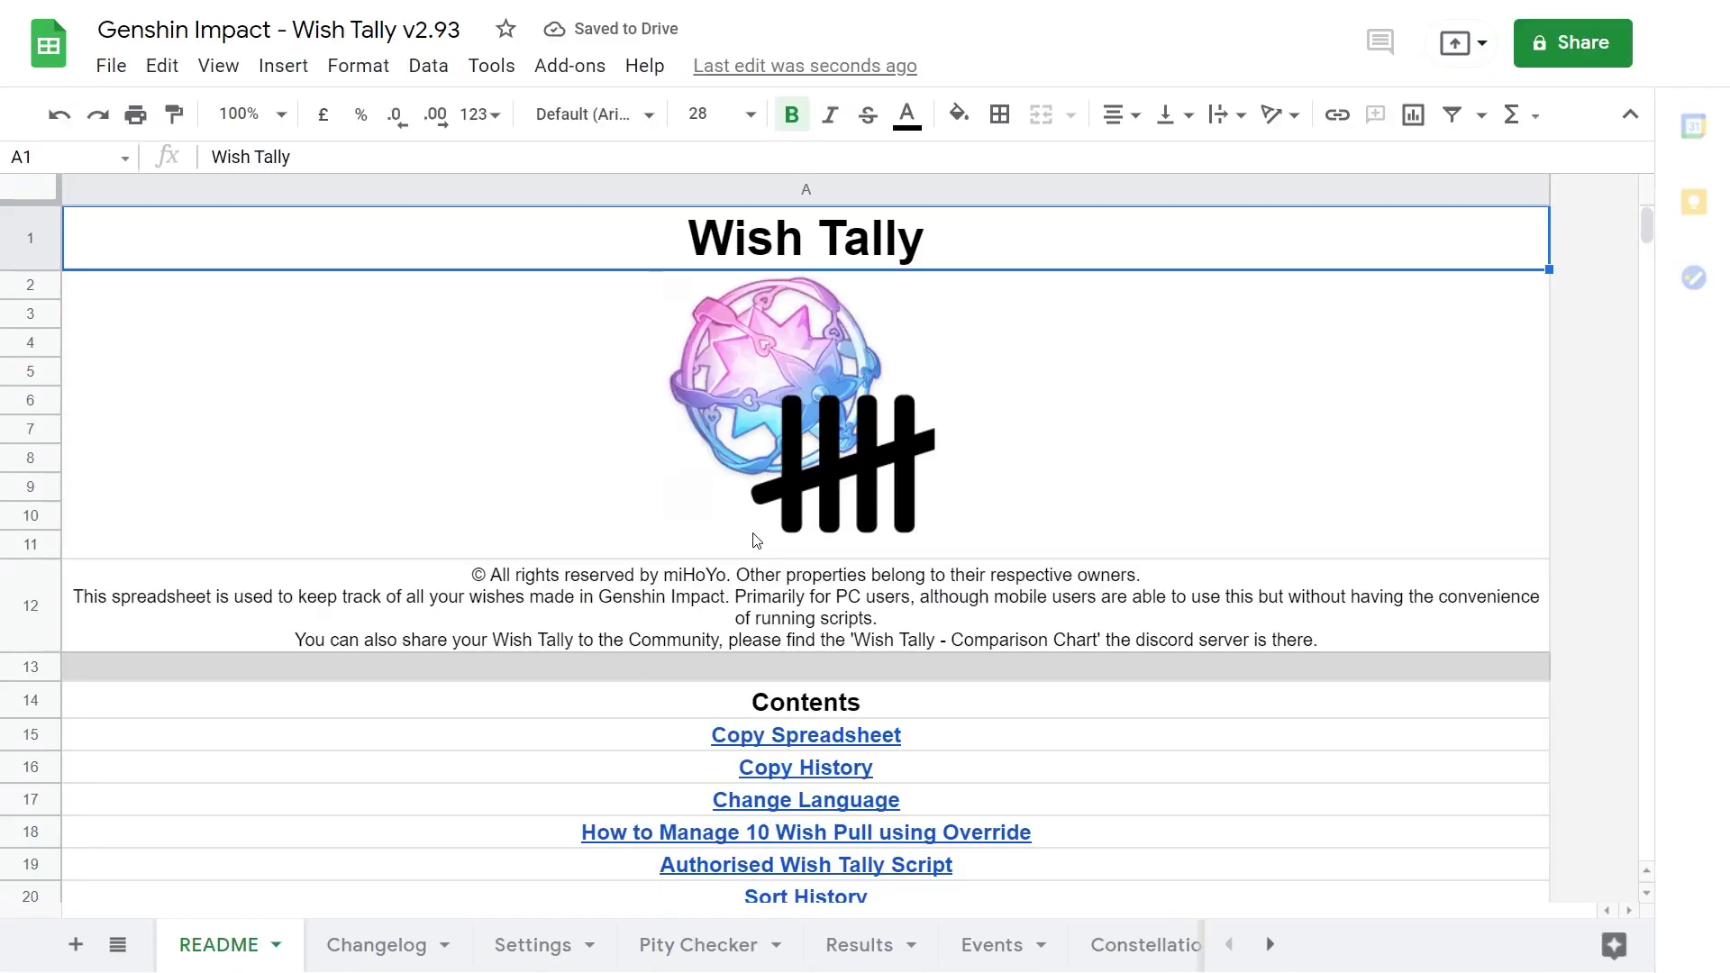
Scroll the Settings sheet to check its Data Management import statuses
scroll(756, 540, down, 6)
scroll(721, 548, up, 6)
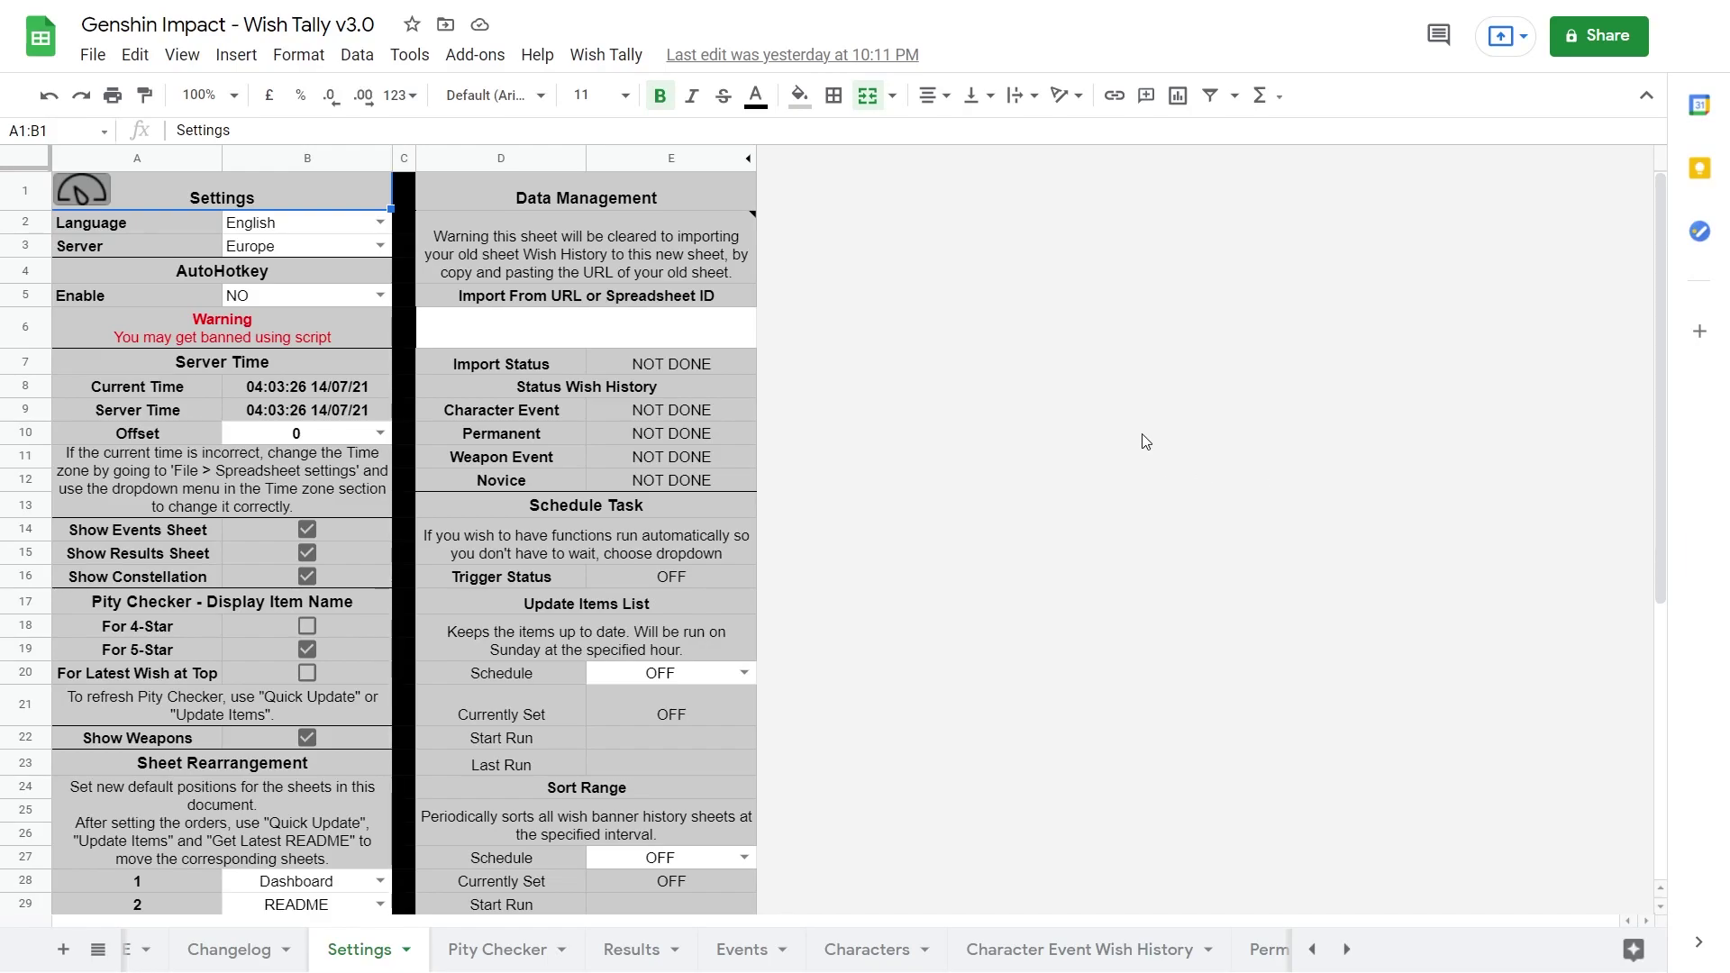
Set Server to America and Language to Chinese Simplified, then apply via the A1 gauge image
click(384, 247)
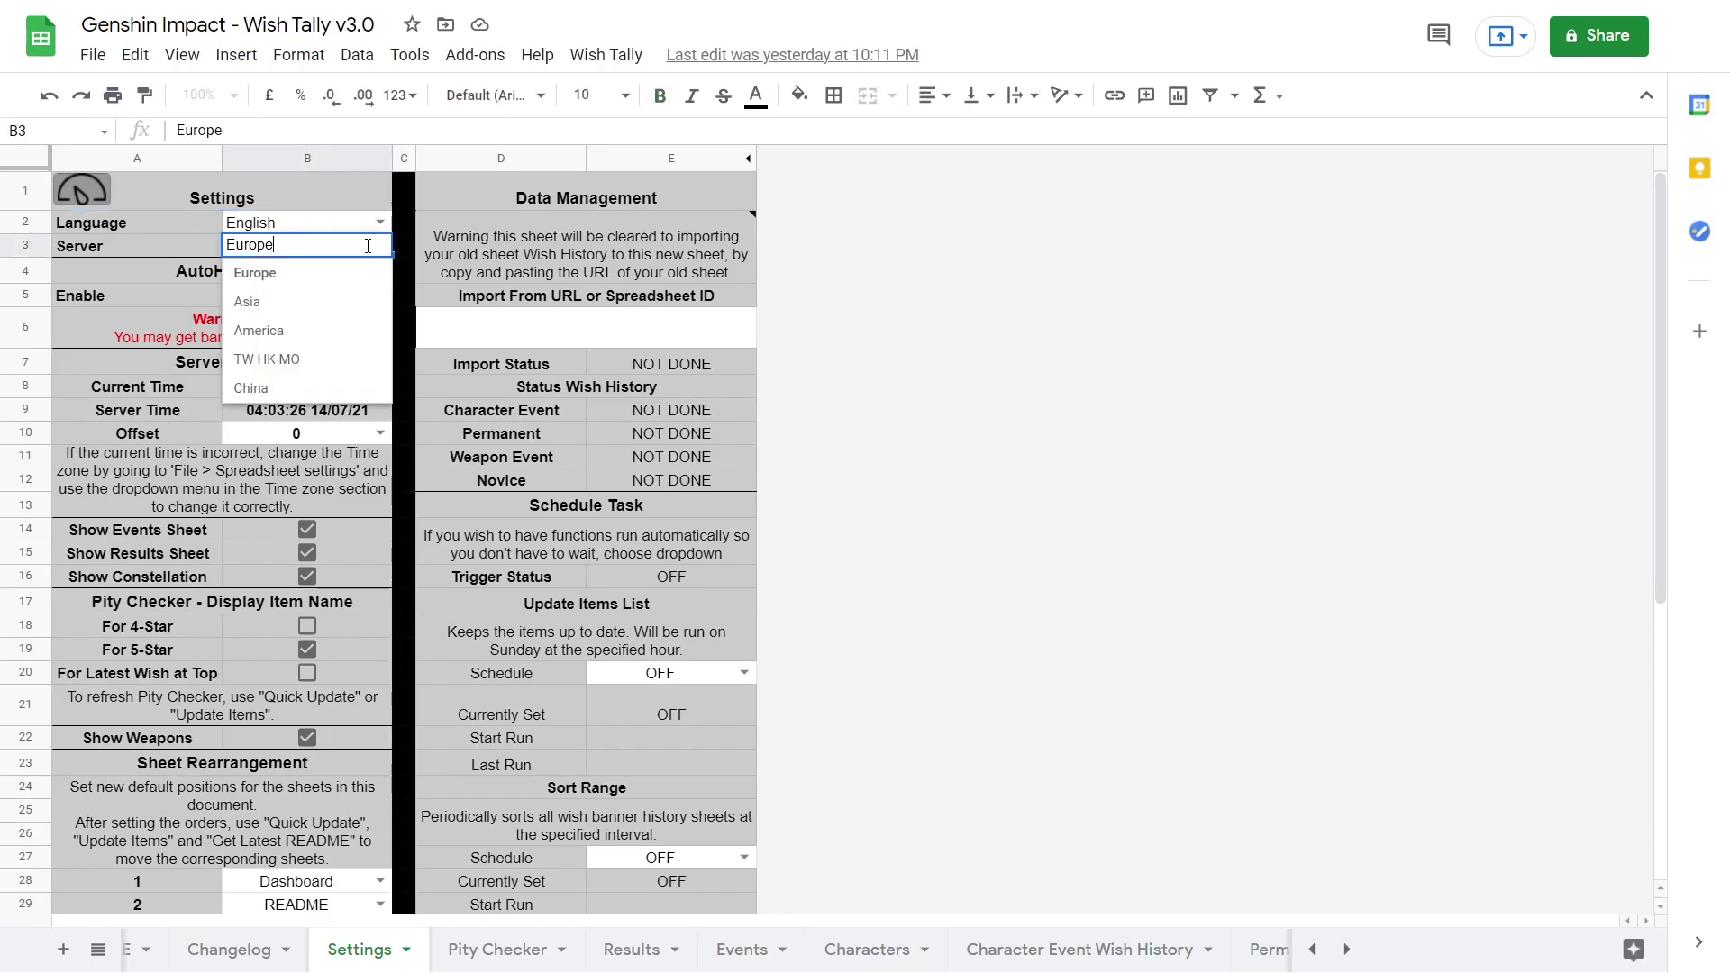
click(303, 333)
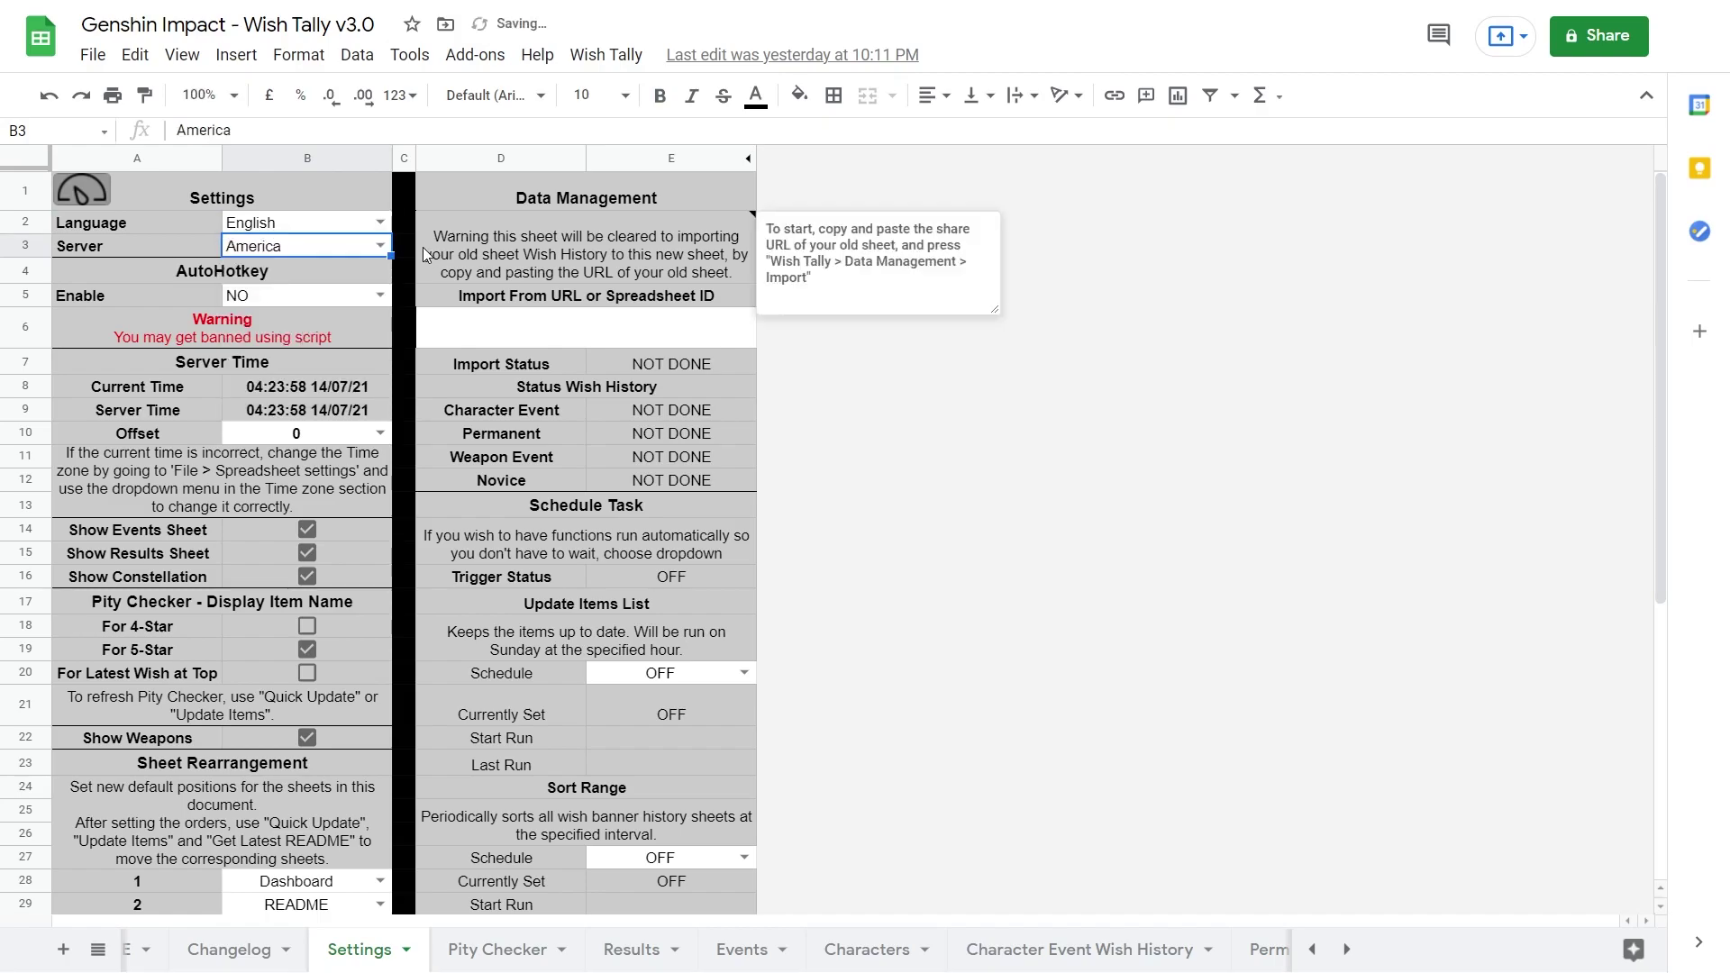
click(386, 223)
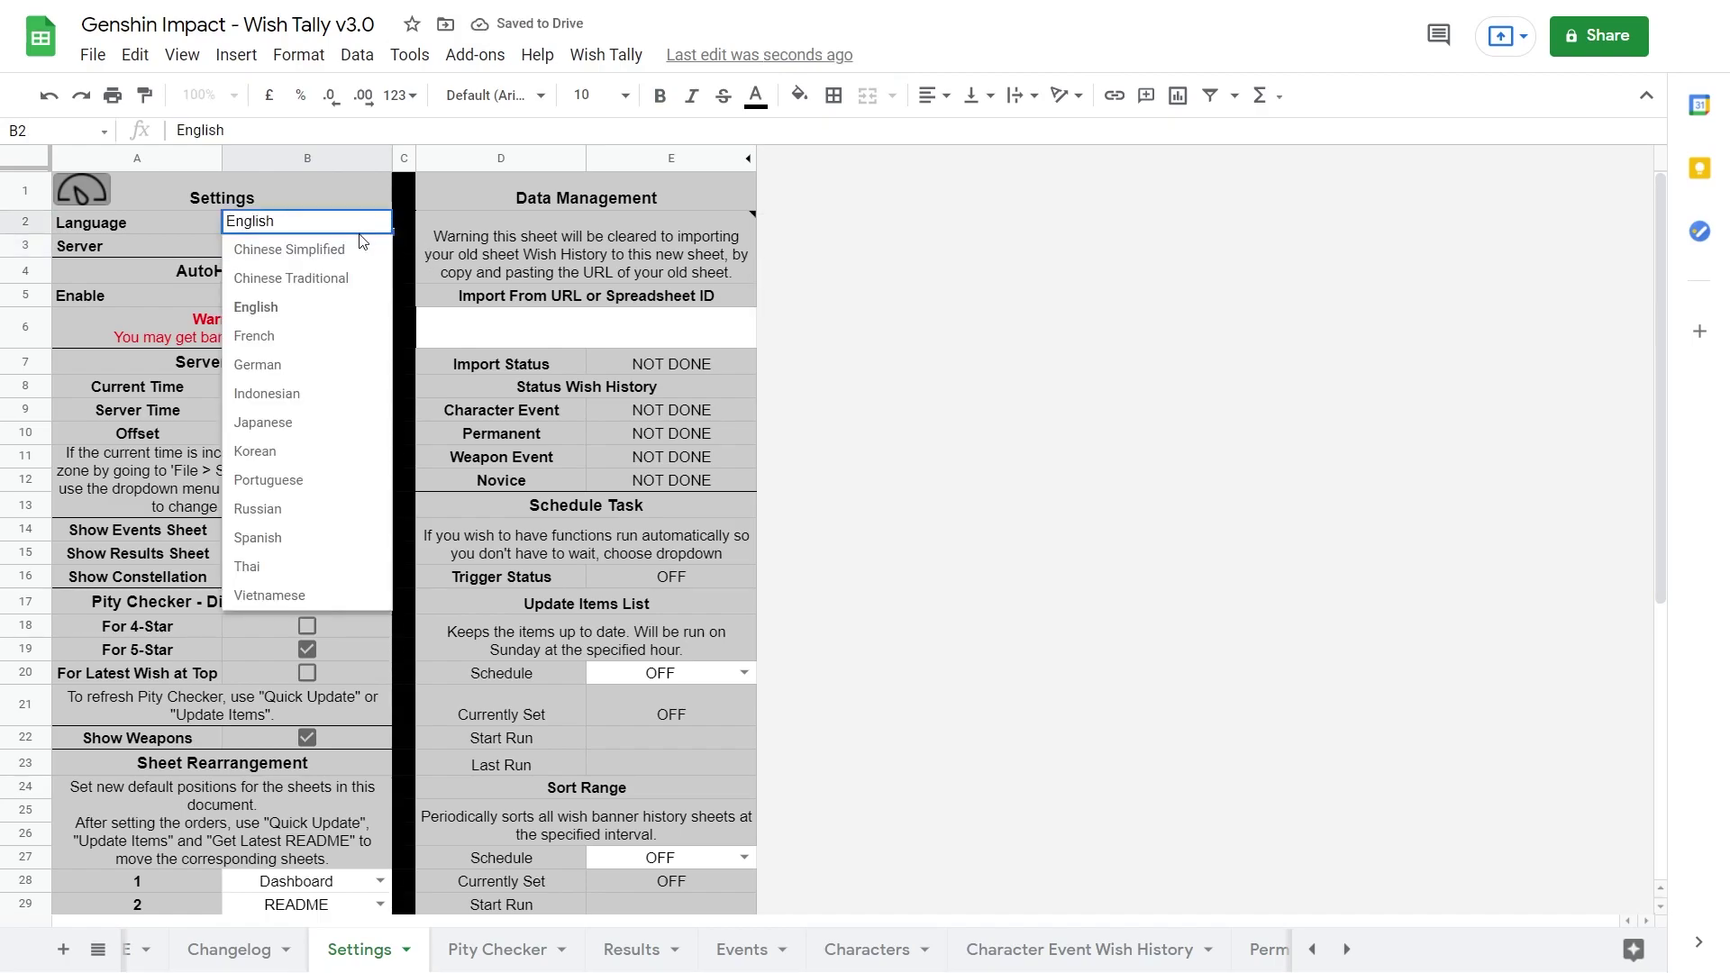
click(338, 249)
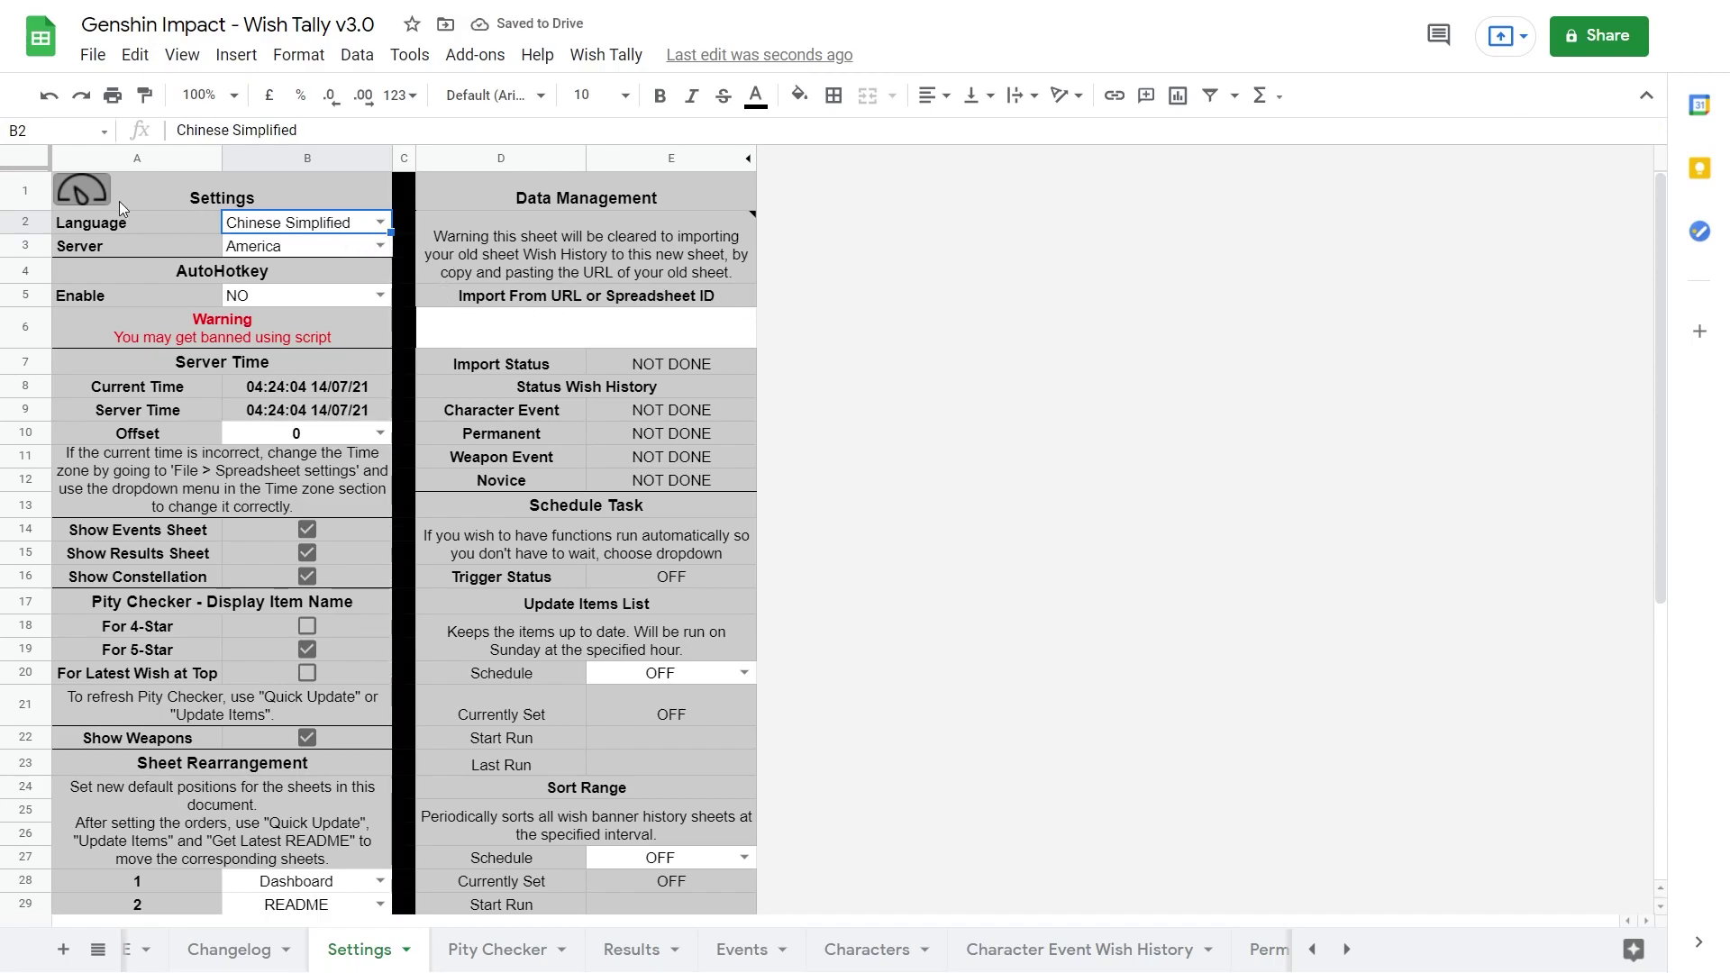
click(90, 197)
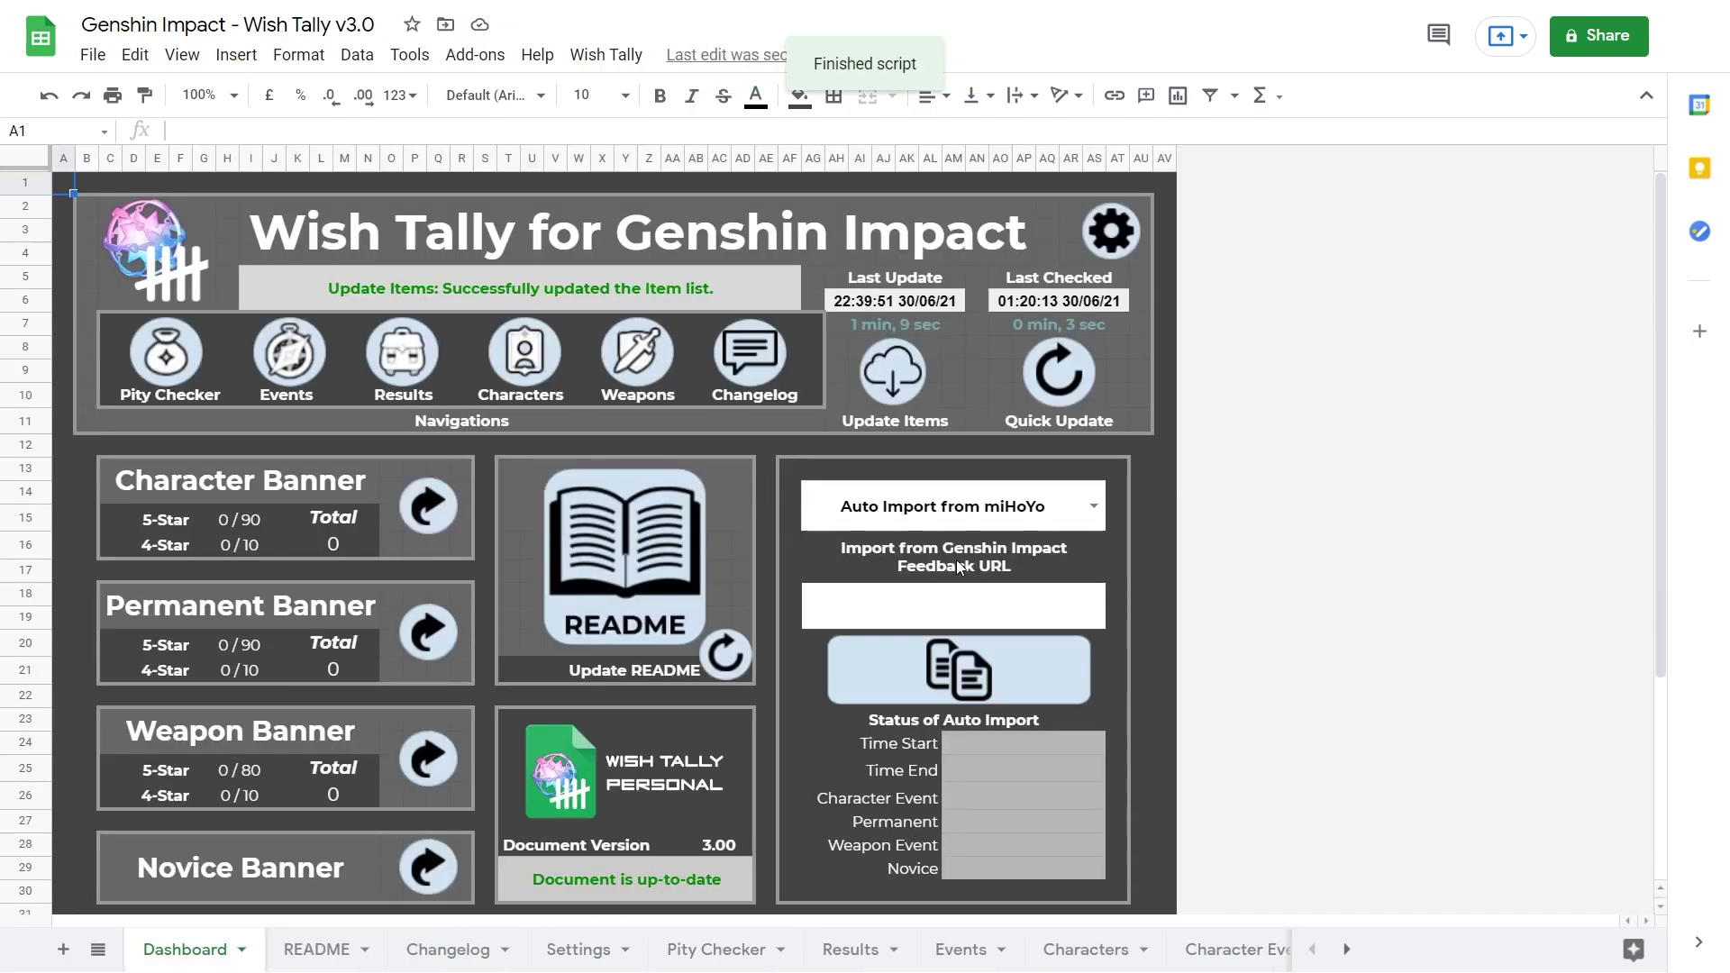
Press the Update Items cloud button to refresh the item list and current banners
click(891, 372)
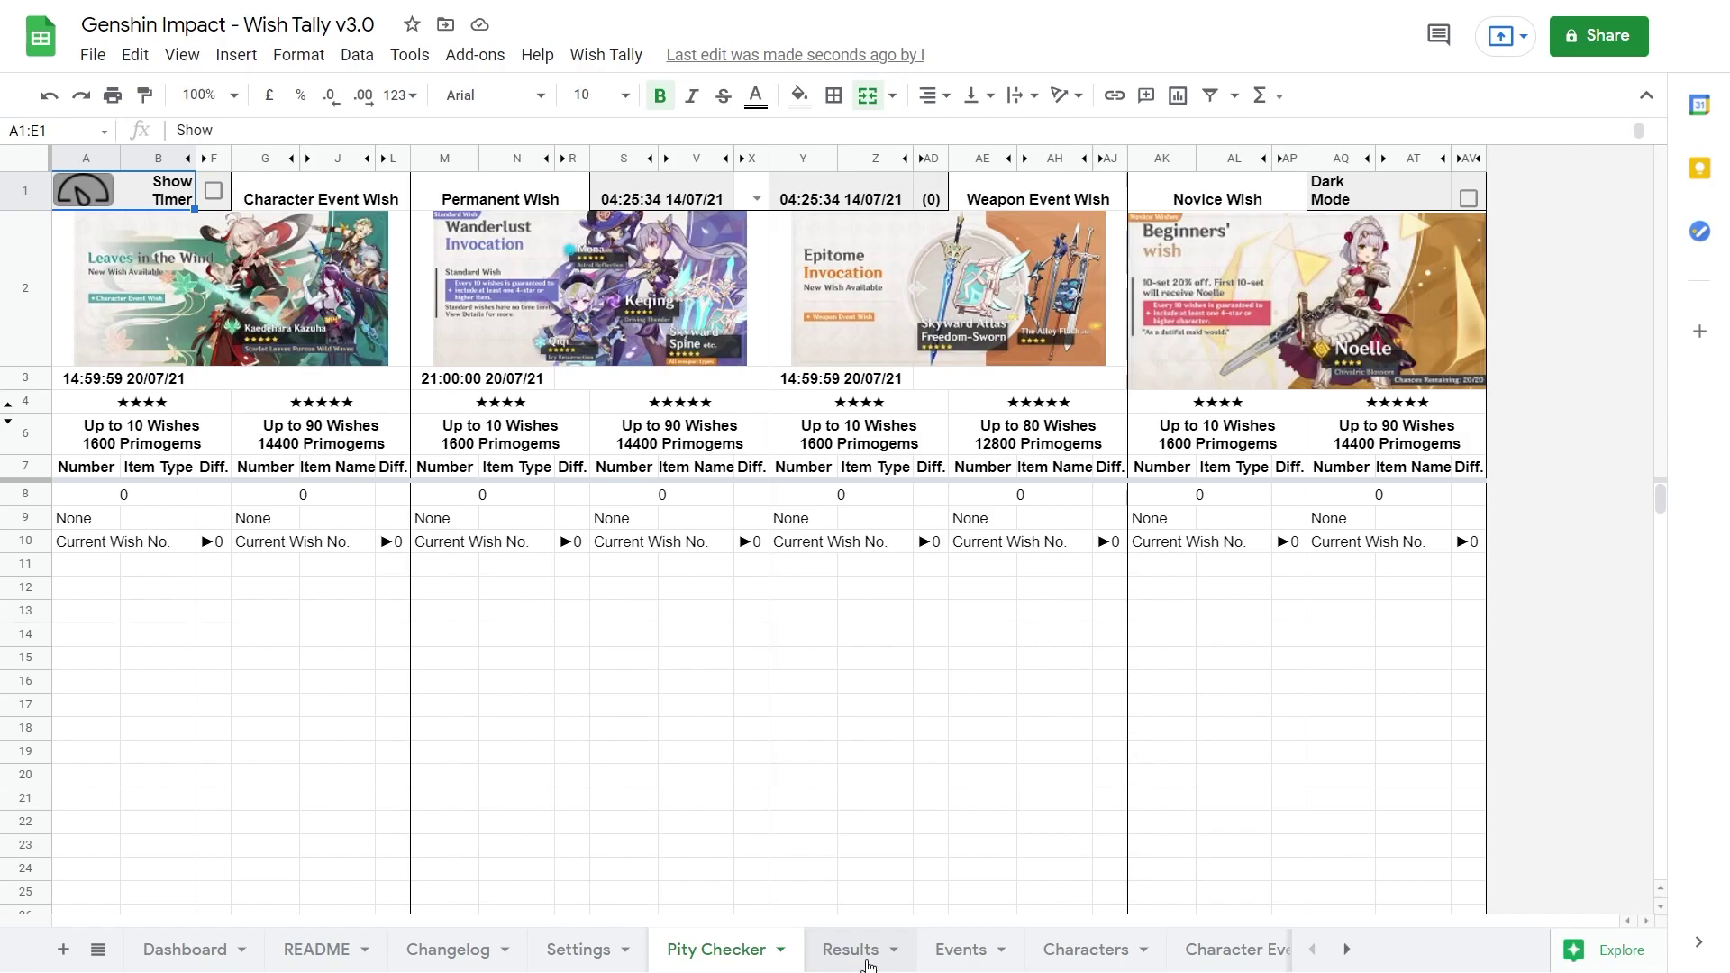
Look over the translated Results and Characters sheets, then refresh the README from the Dashboard
click(868, 965)
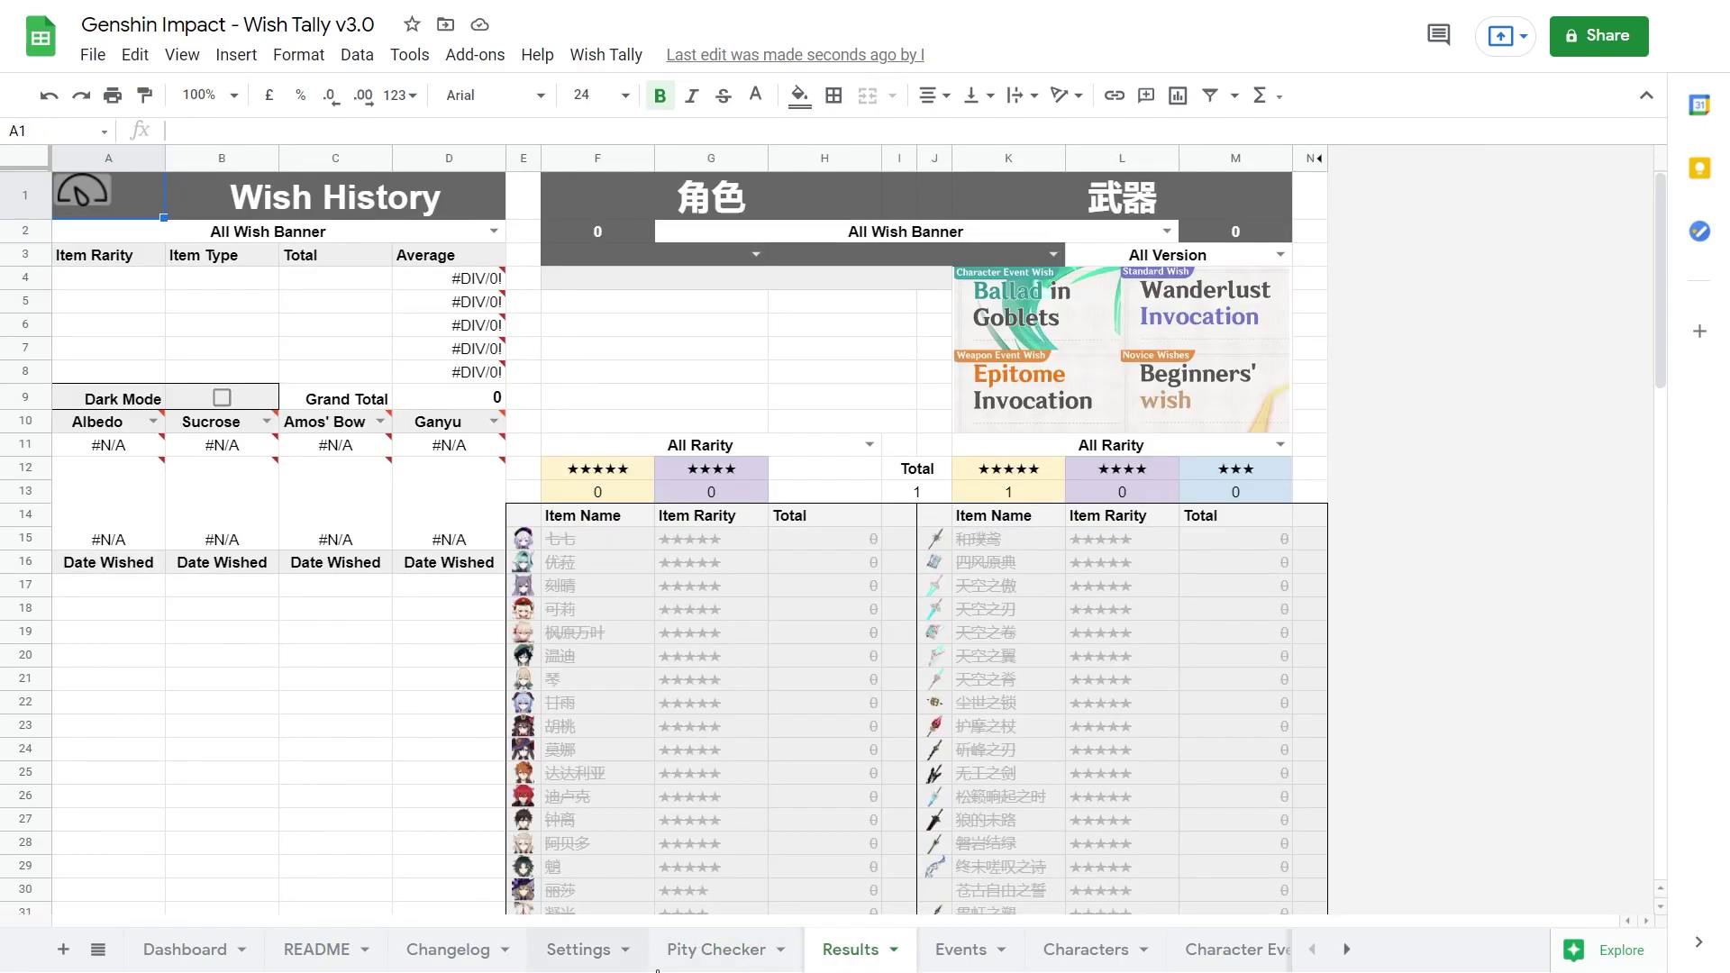
click(1072, 955)
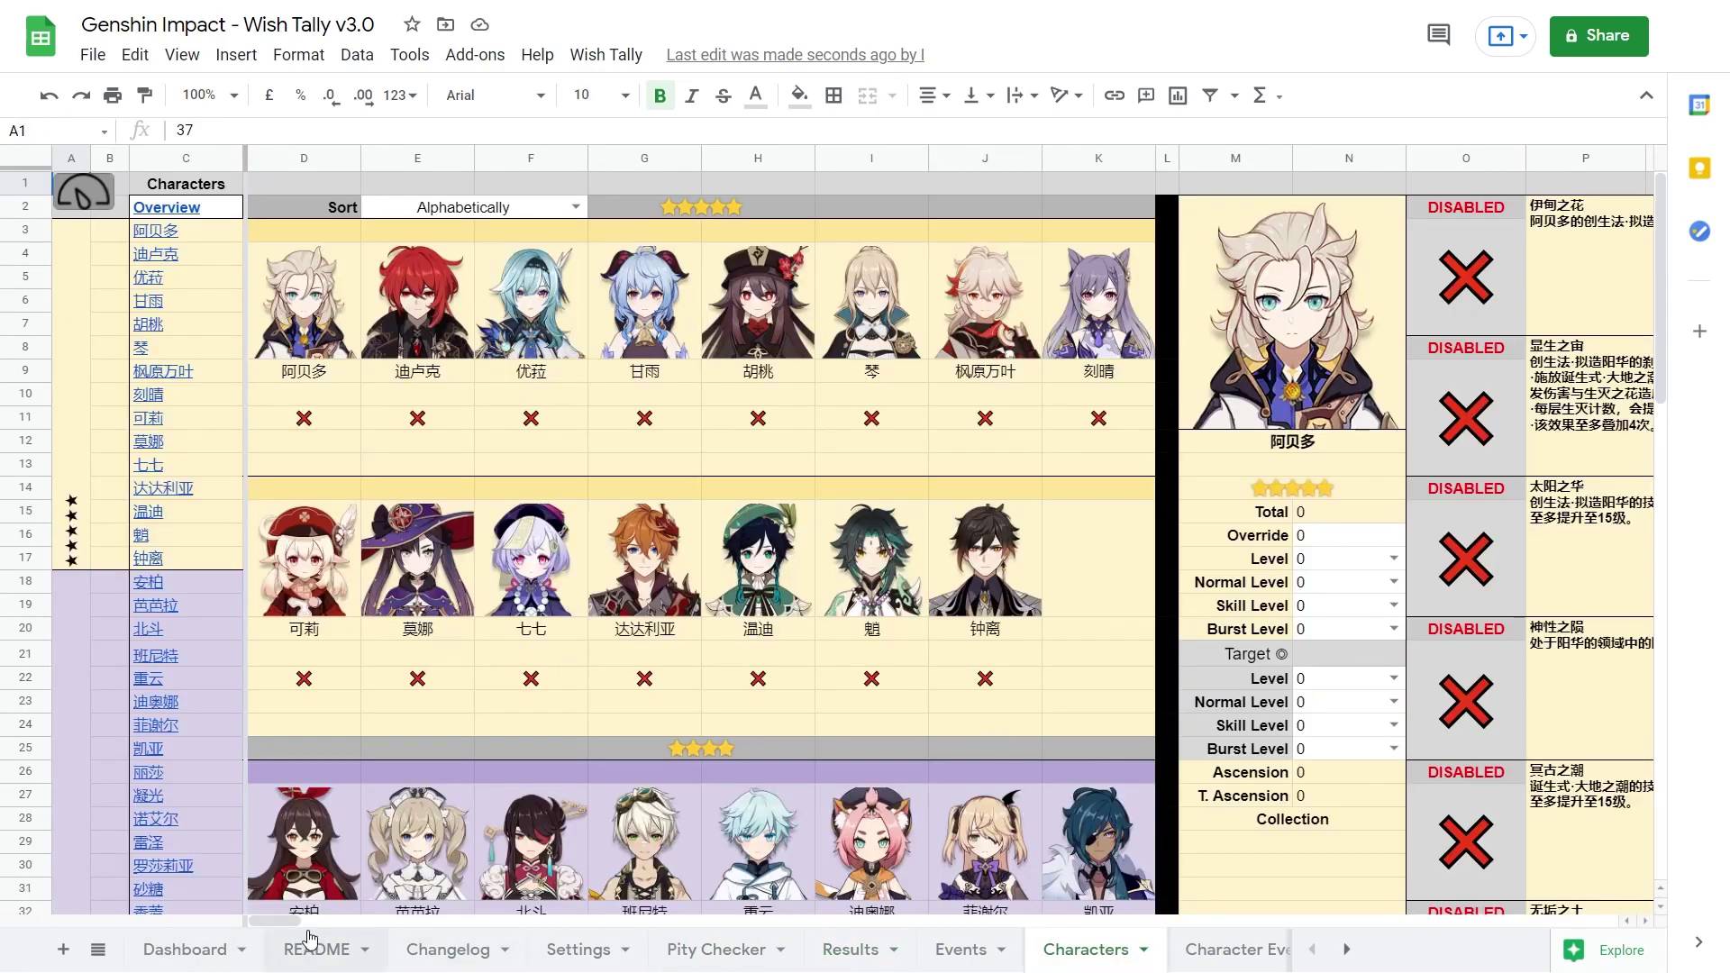
drag(281, 921, 662, 926)
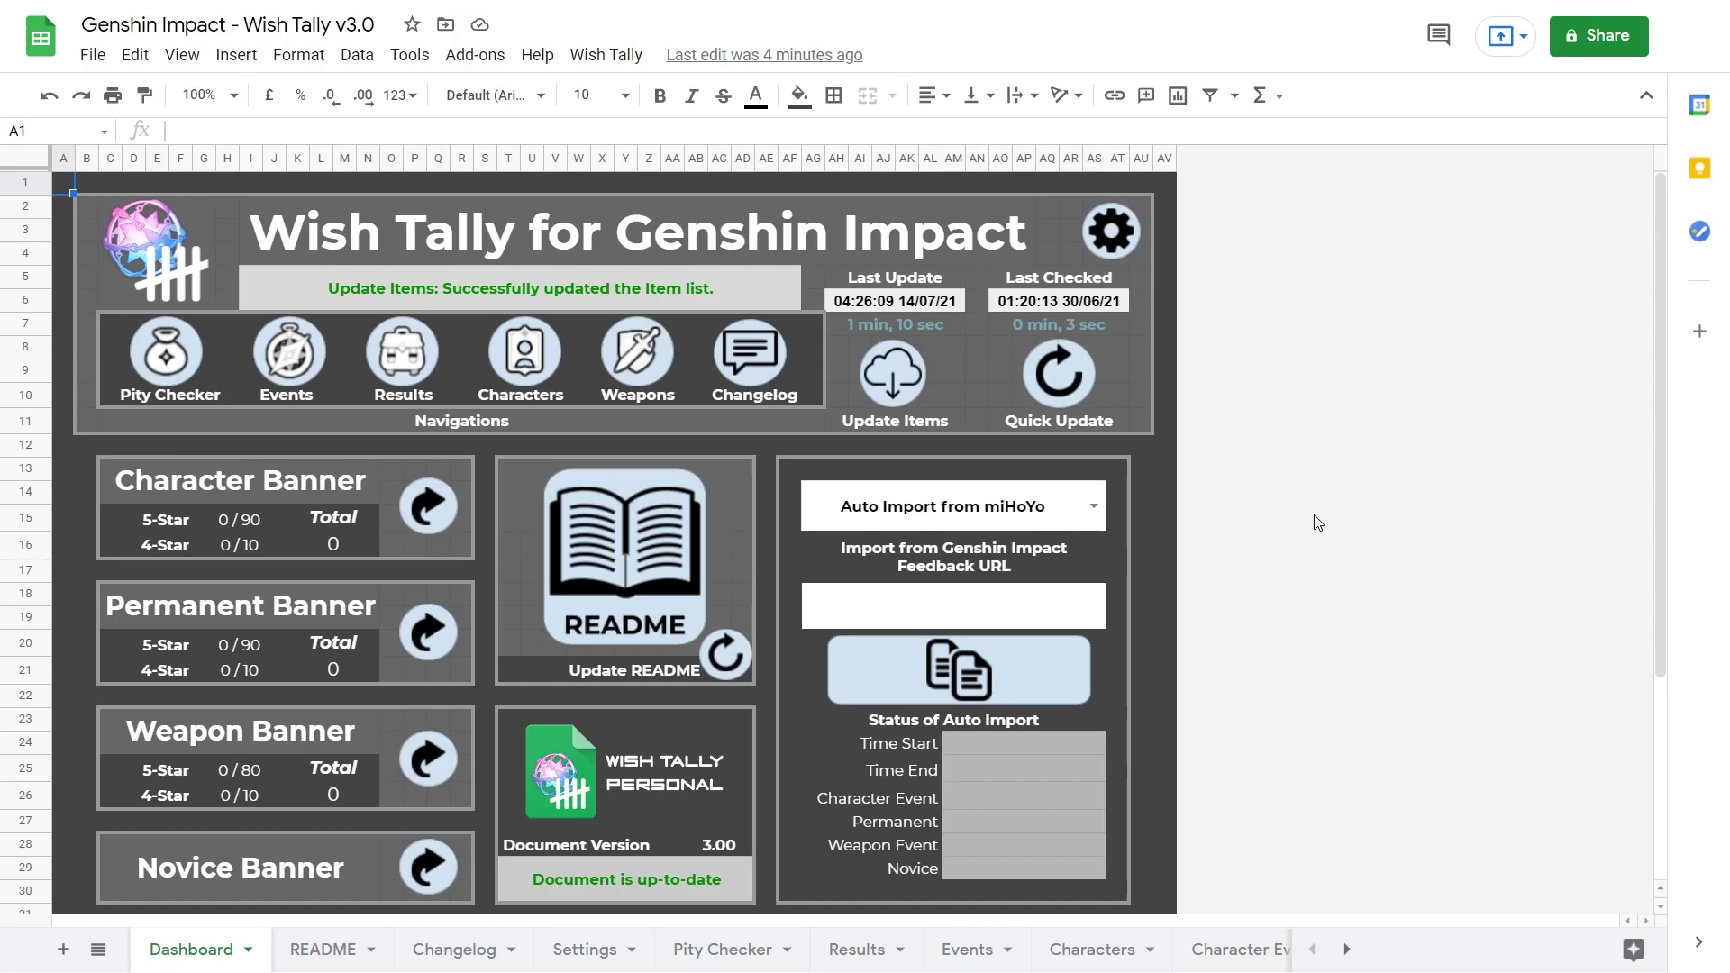
click(737, 661)
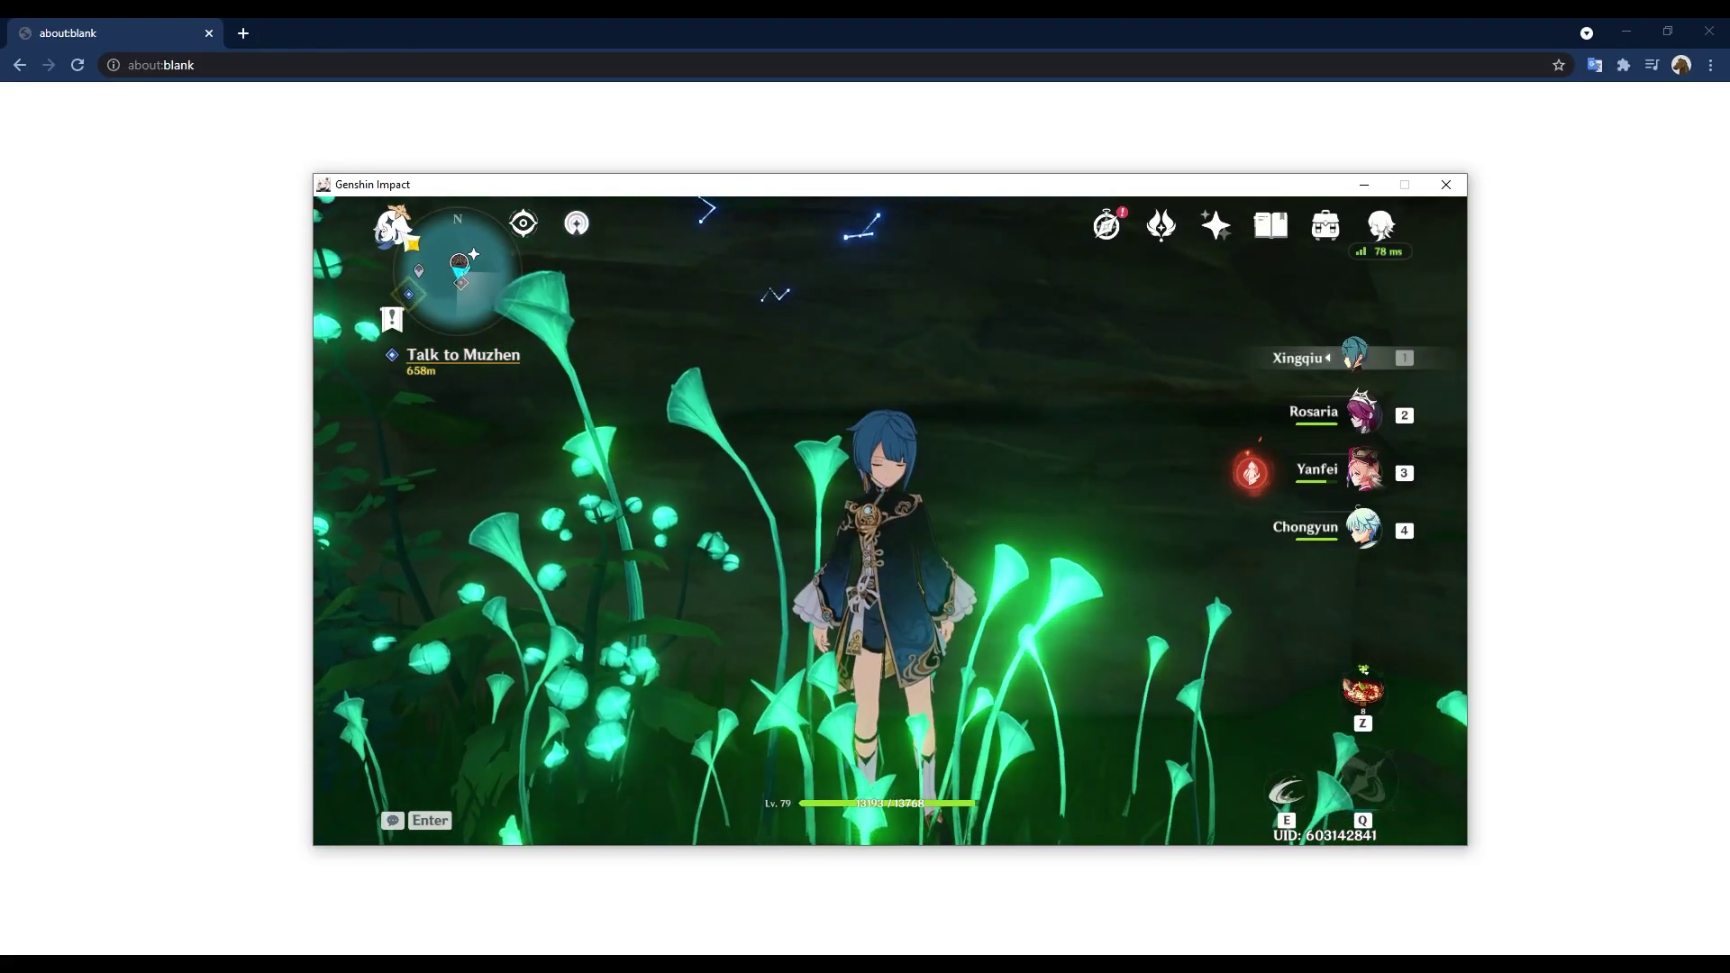
Open the game's feedback page from the Paimon menu and copy its address
key(Escape)
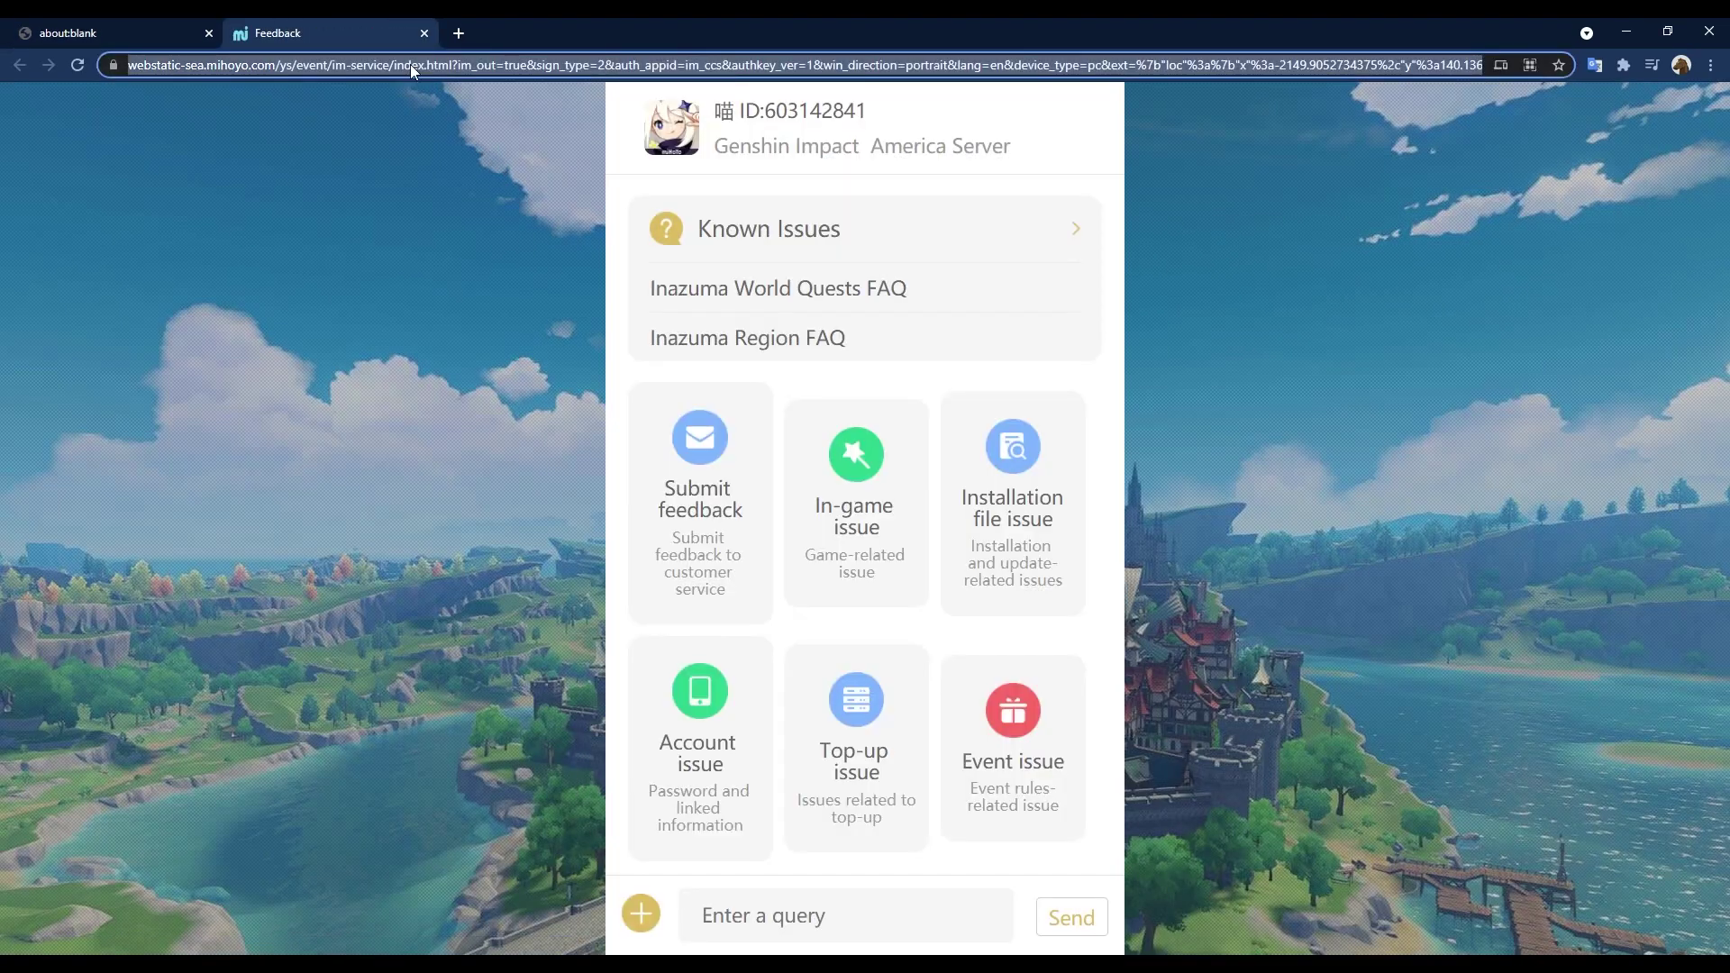
right_click(409, 63)
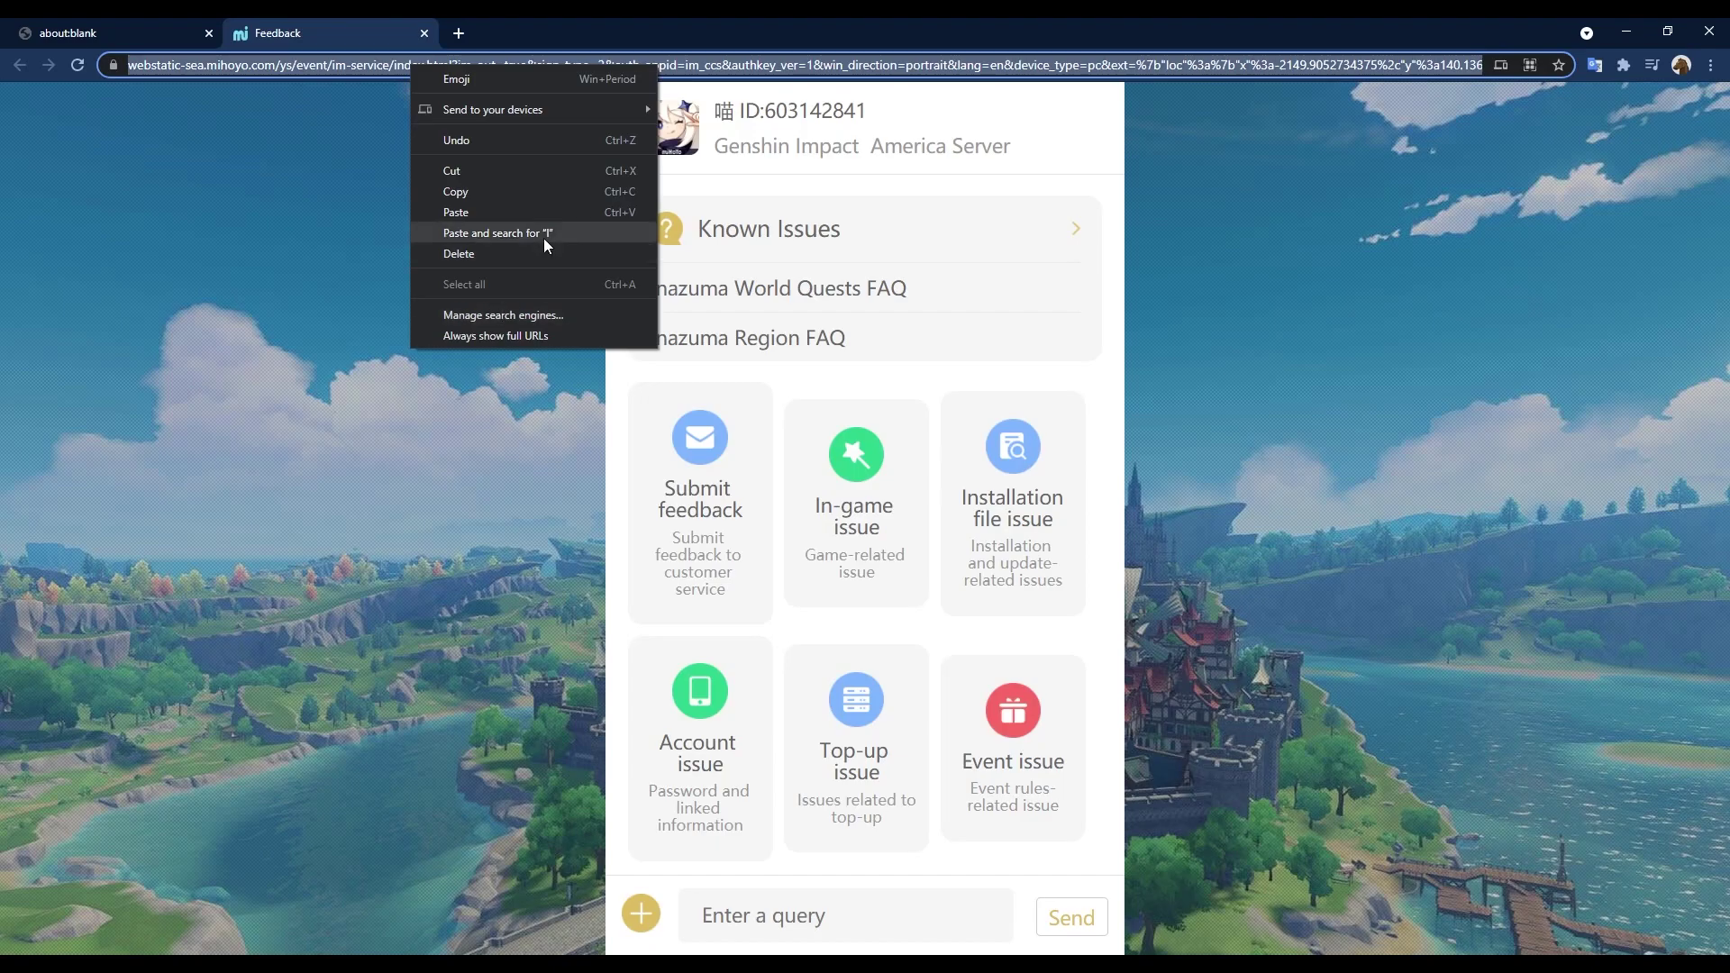
click(539, 189)
Paste the feedback link into the Feedback URL cell and import, finding 359, 78 and 133 wishes
key(alt+Tab)
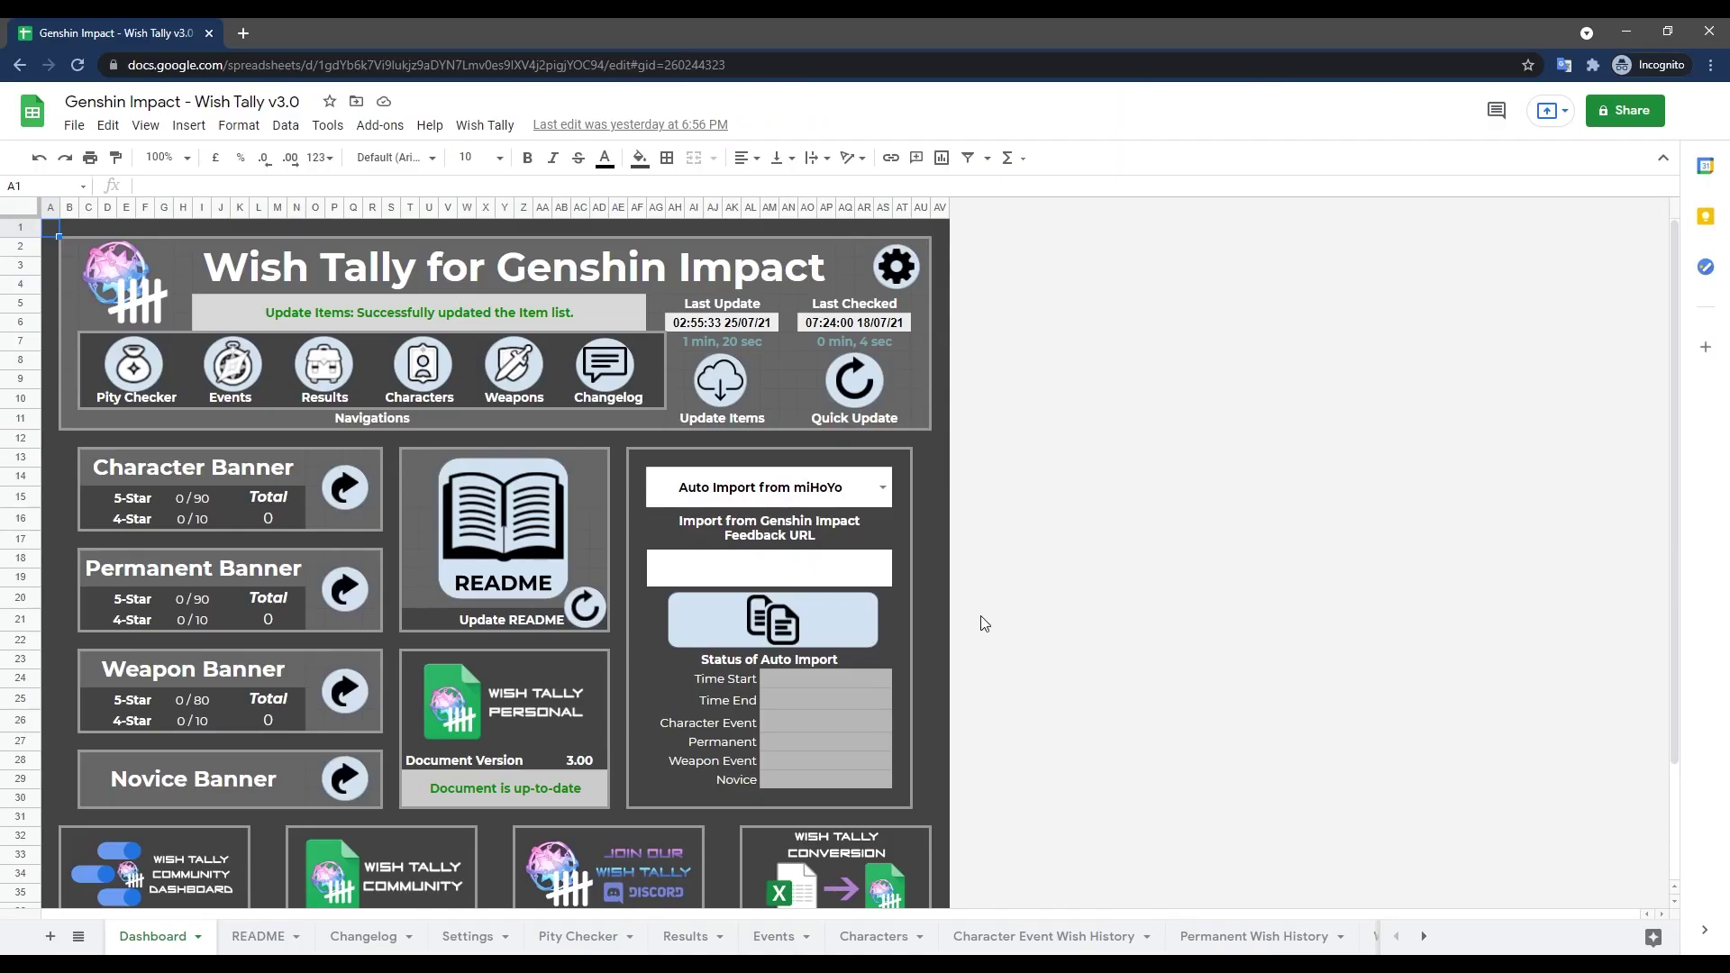
click(696, 571)
key(ctrl+v)
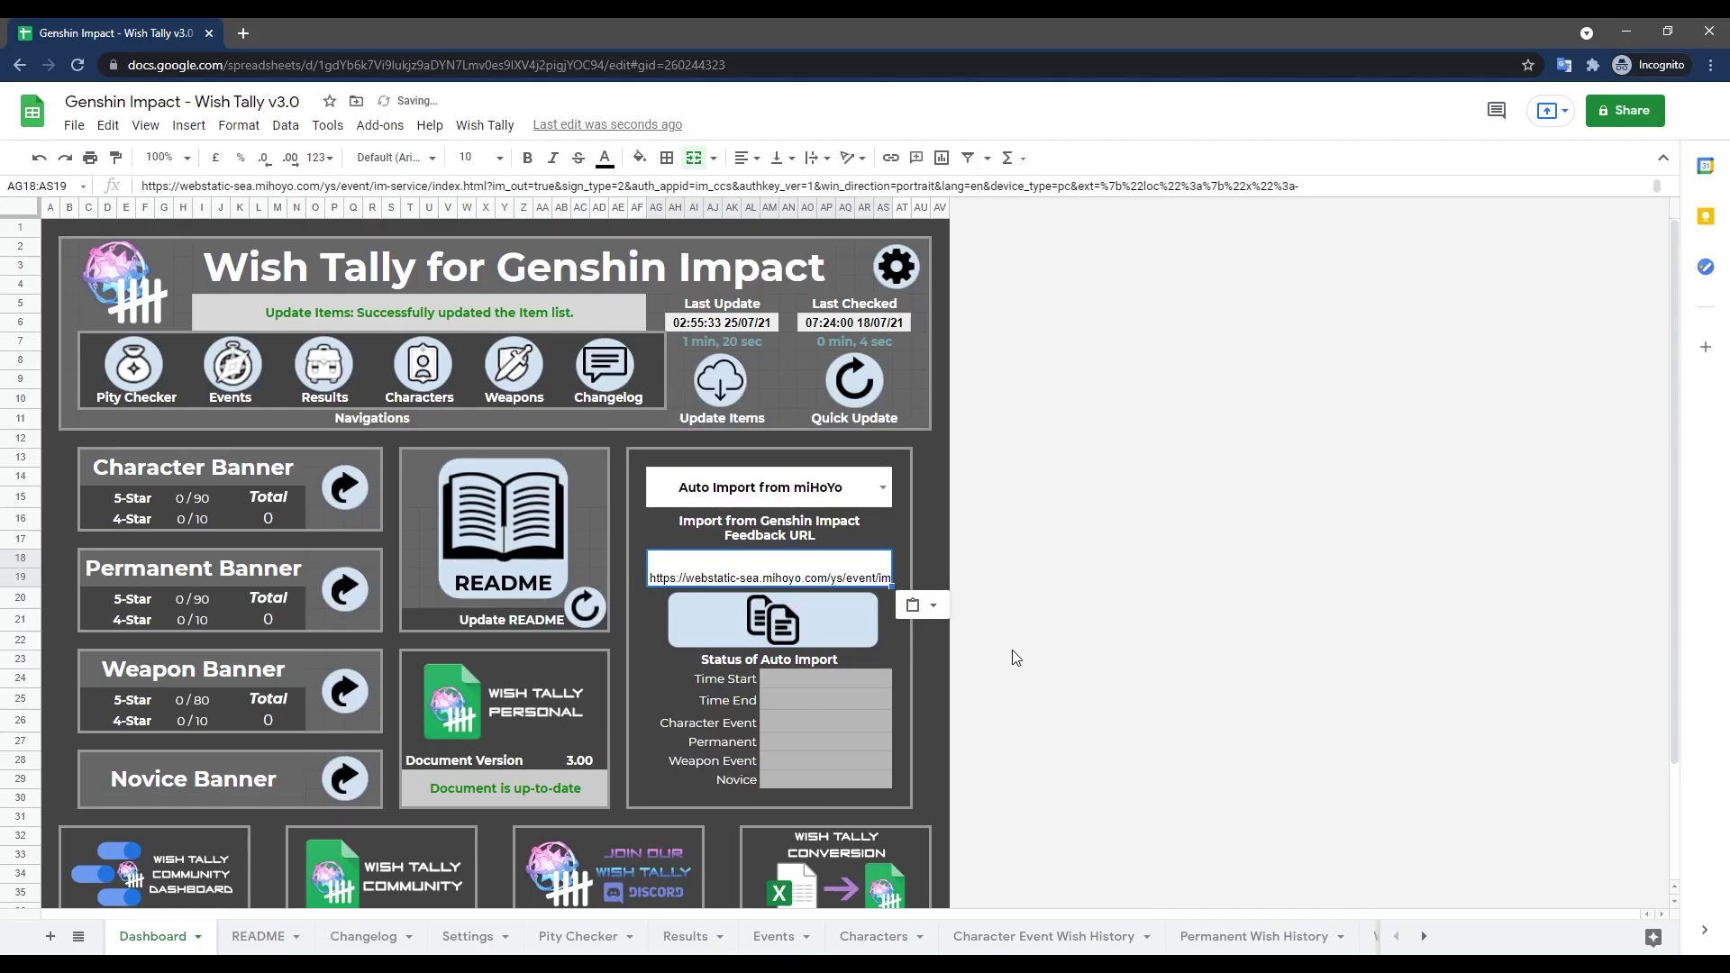
click(939, 641)
click(789, 633)
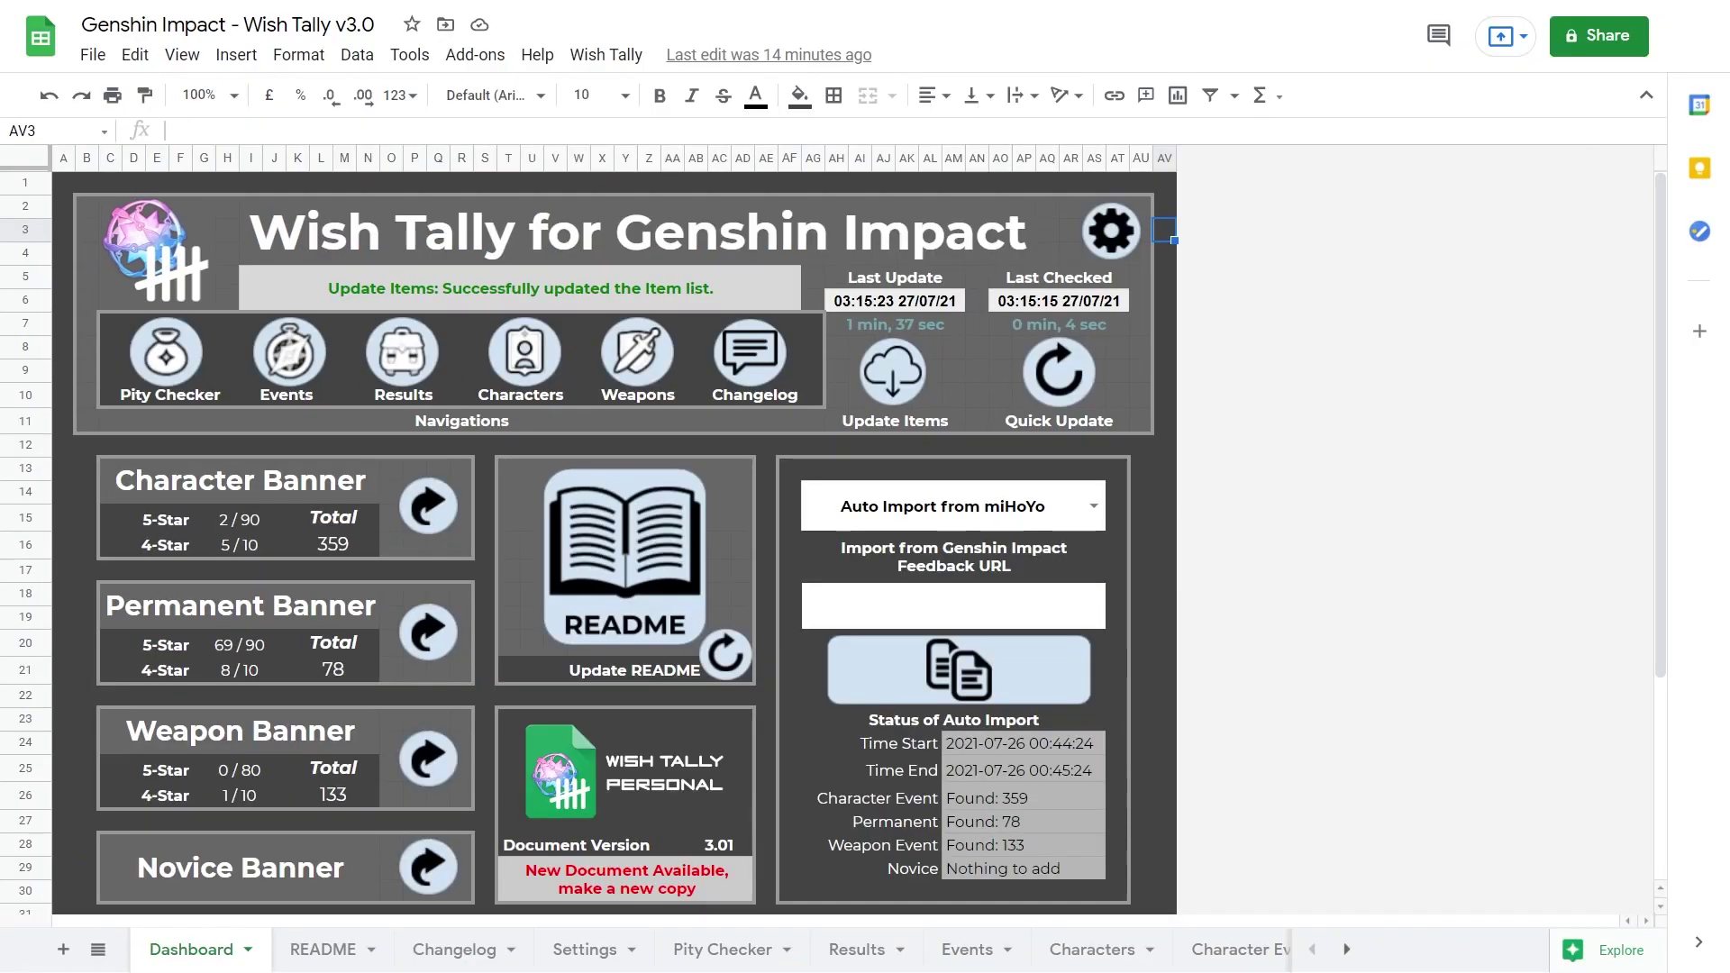
Set the import method to Import from old Wish Tally with the v2.93 sheet's share link as source
click(1094, 506)
click(940, 551)
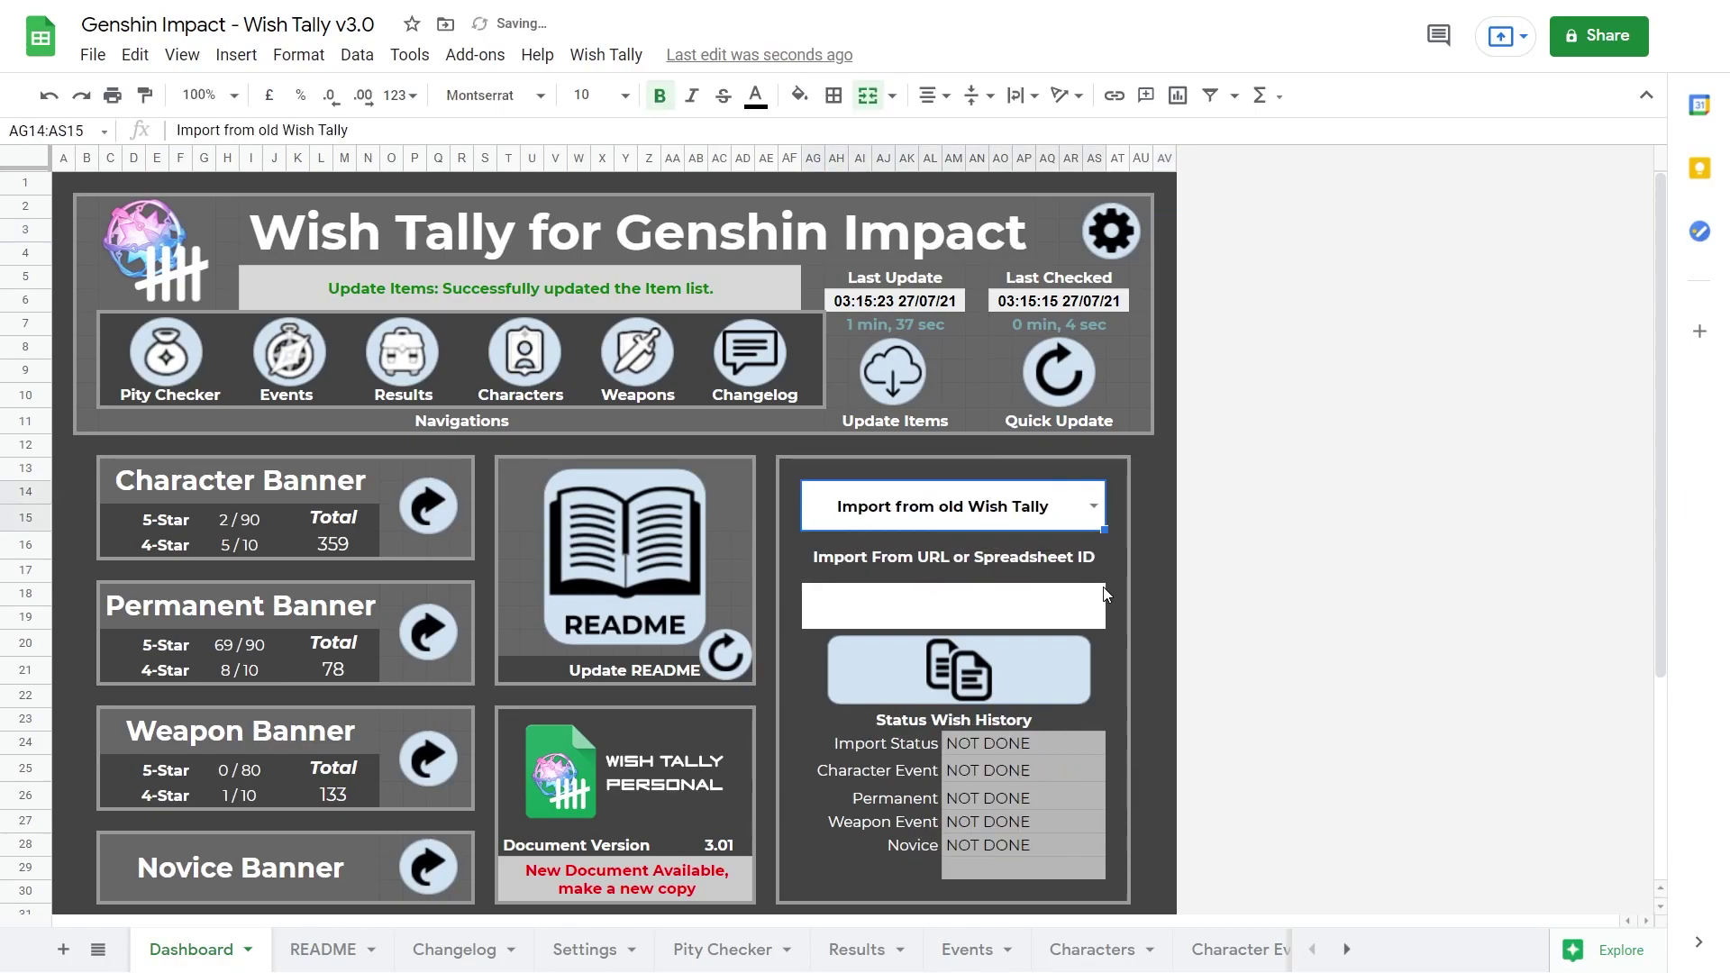
click(1085, 613)
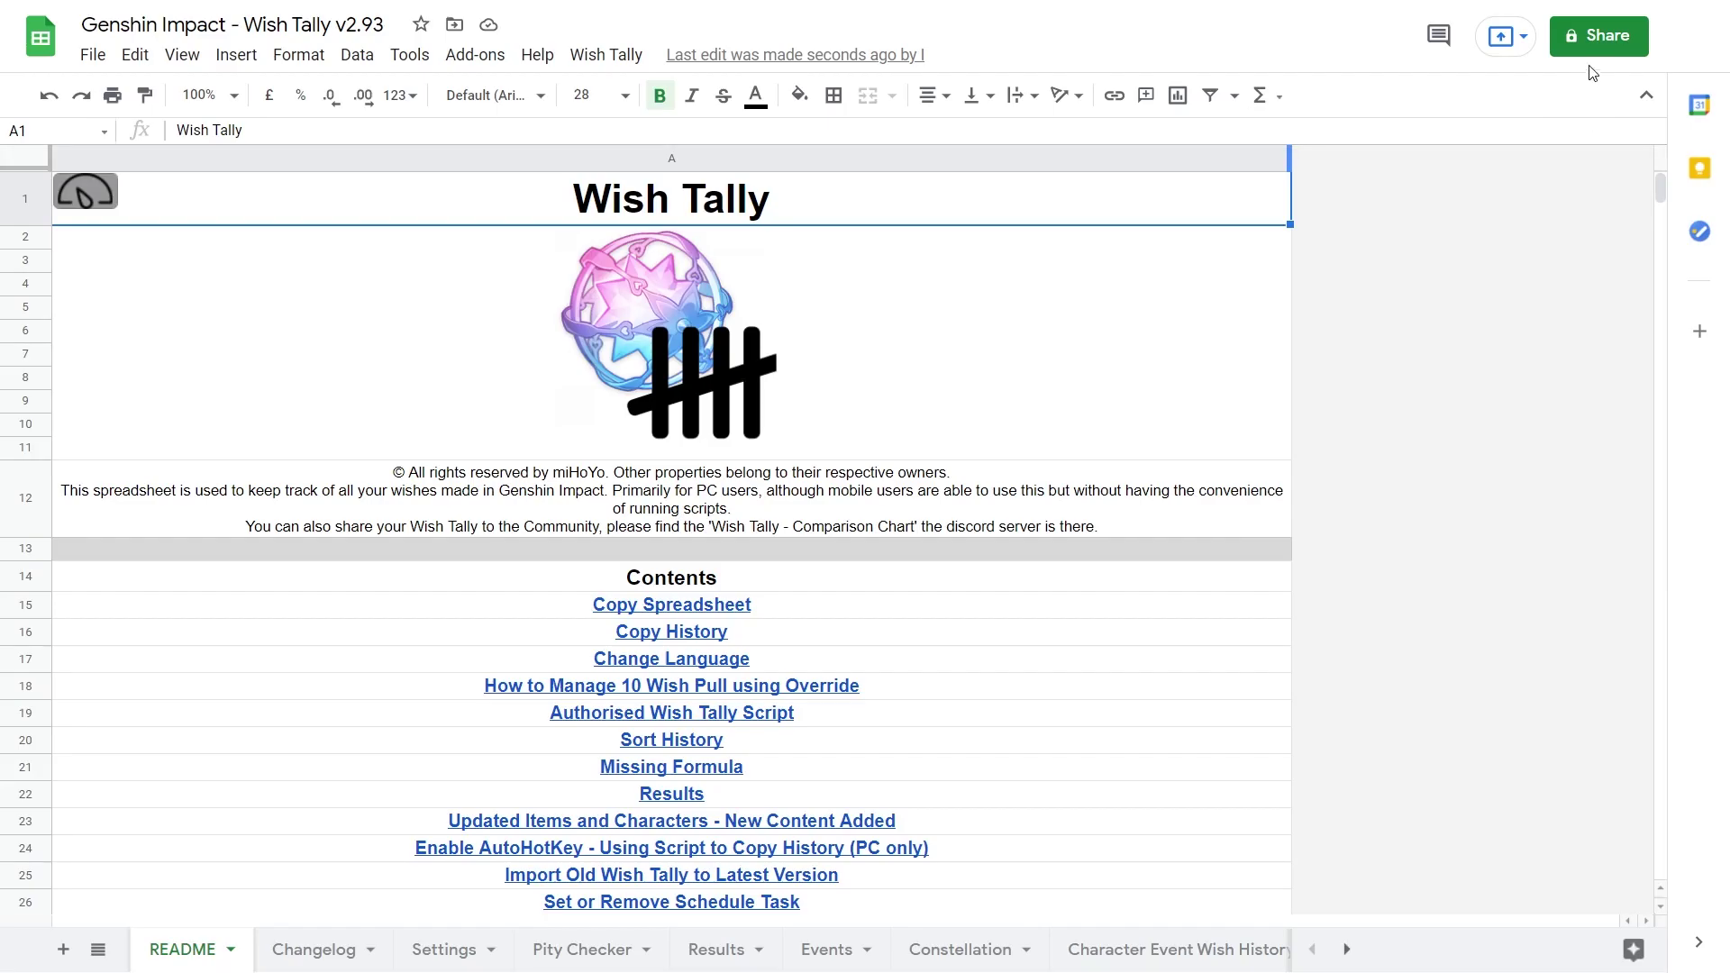
click(1591, 41)
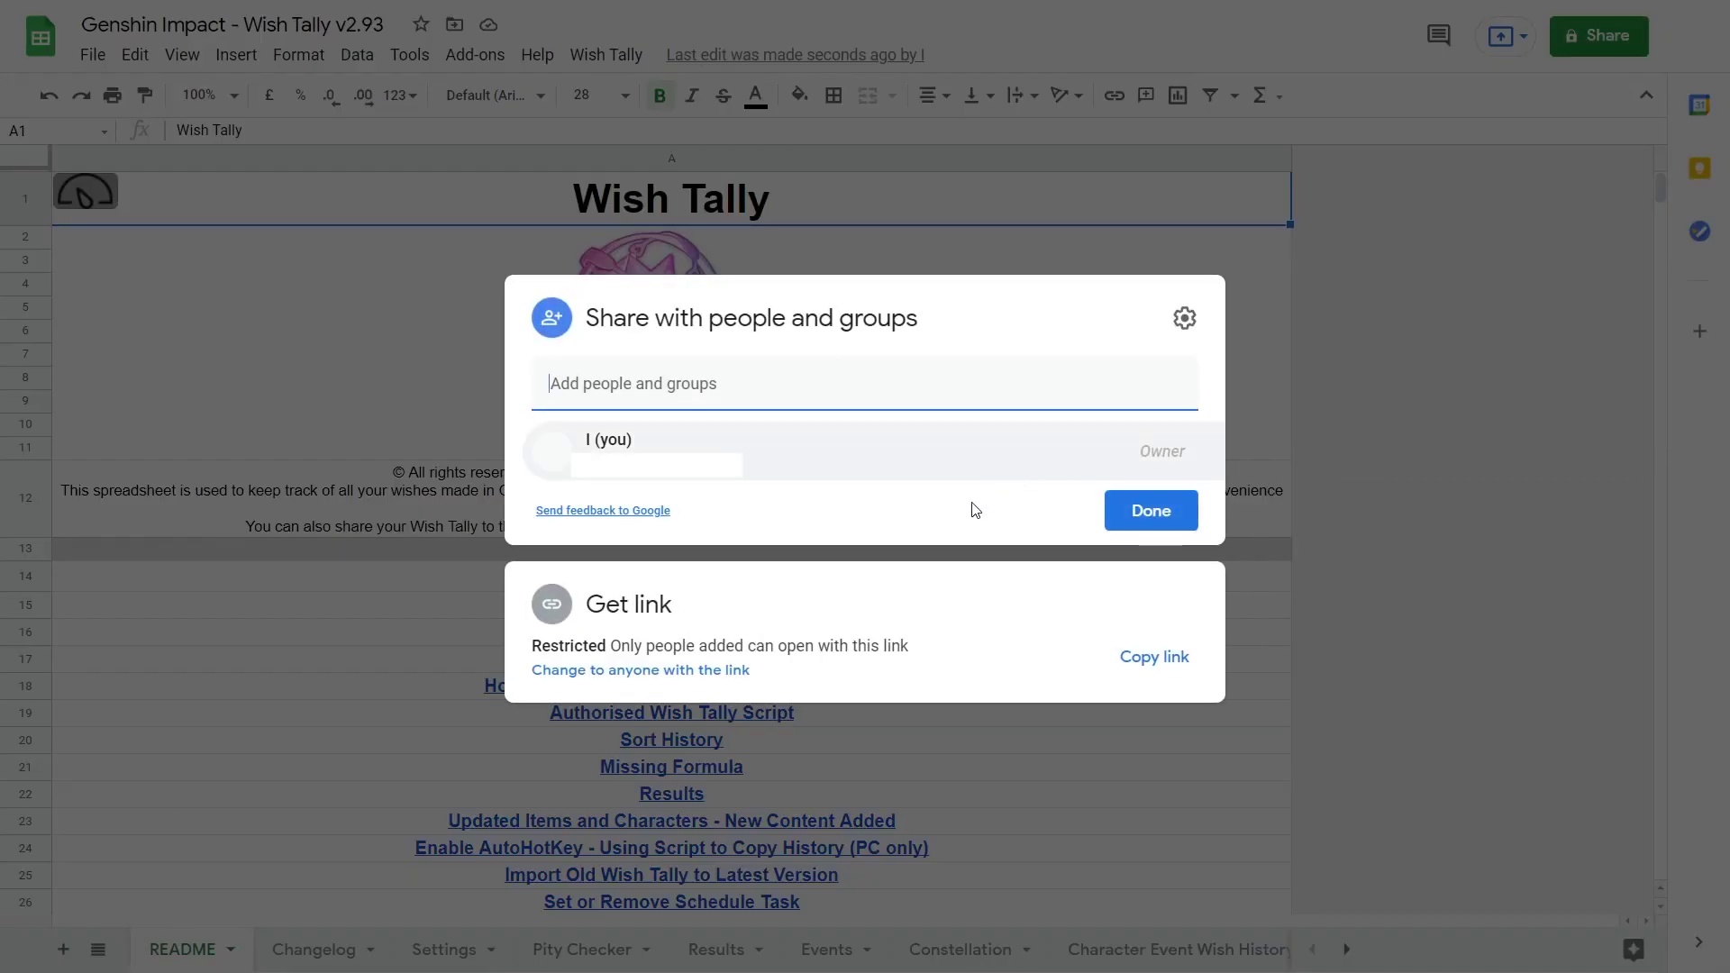
click(1148, 665)
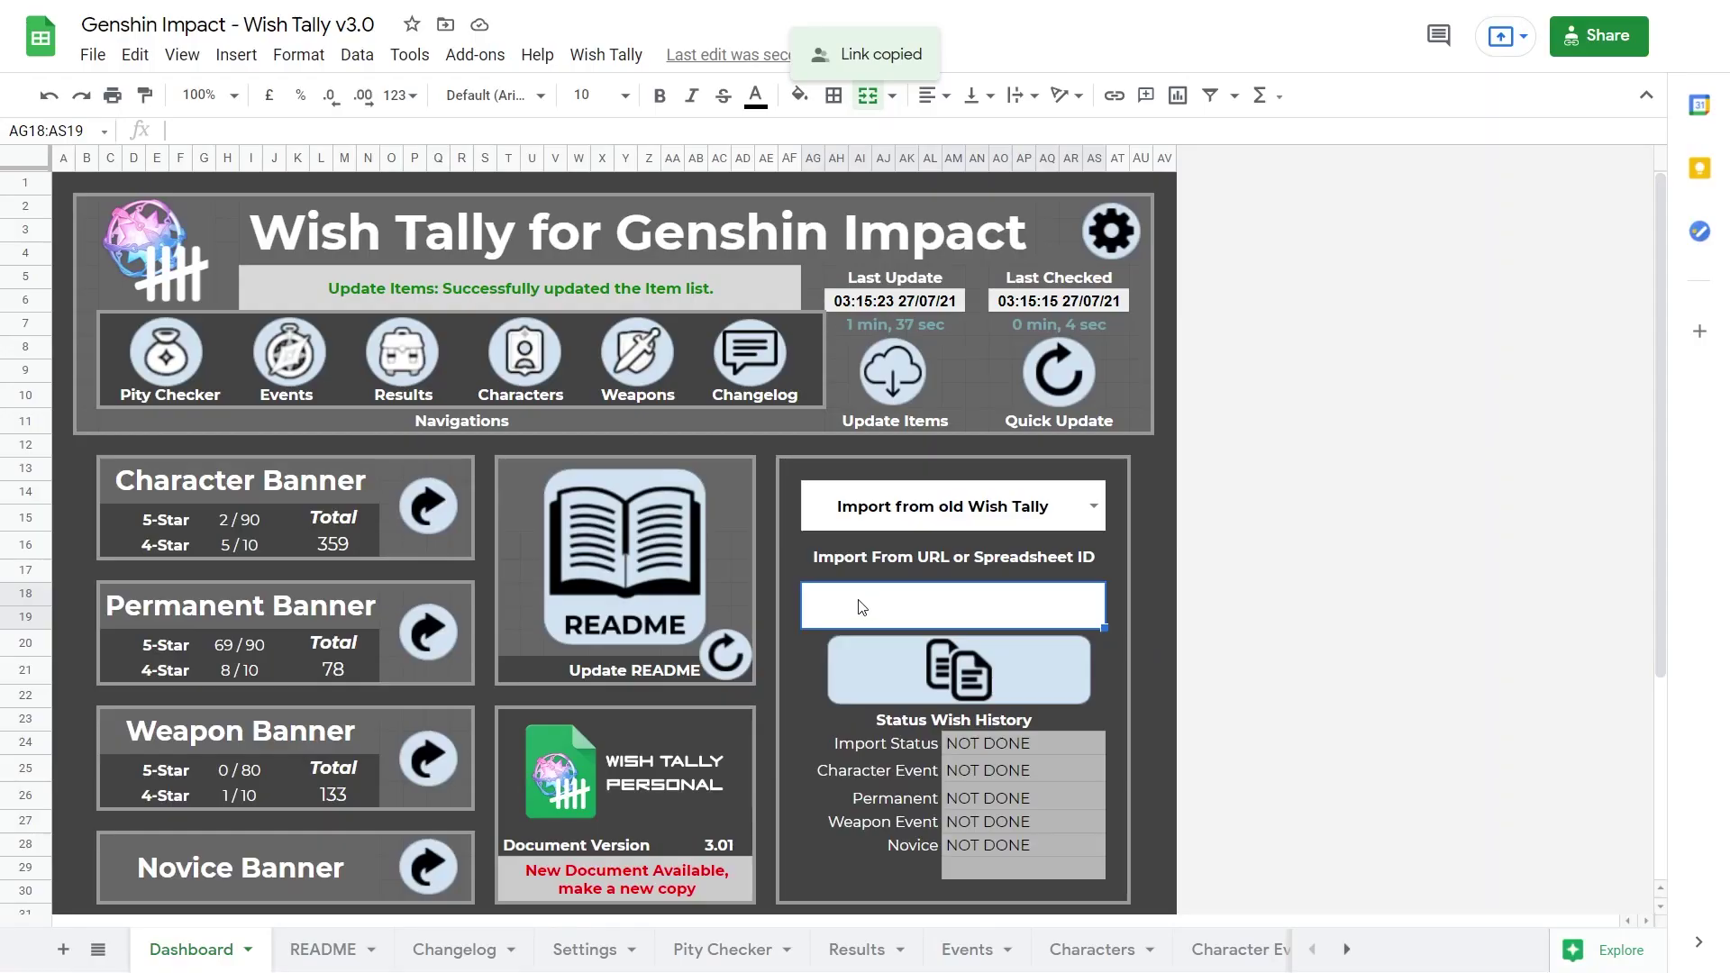
key(ctrl+v)
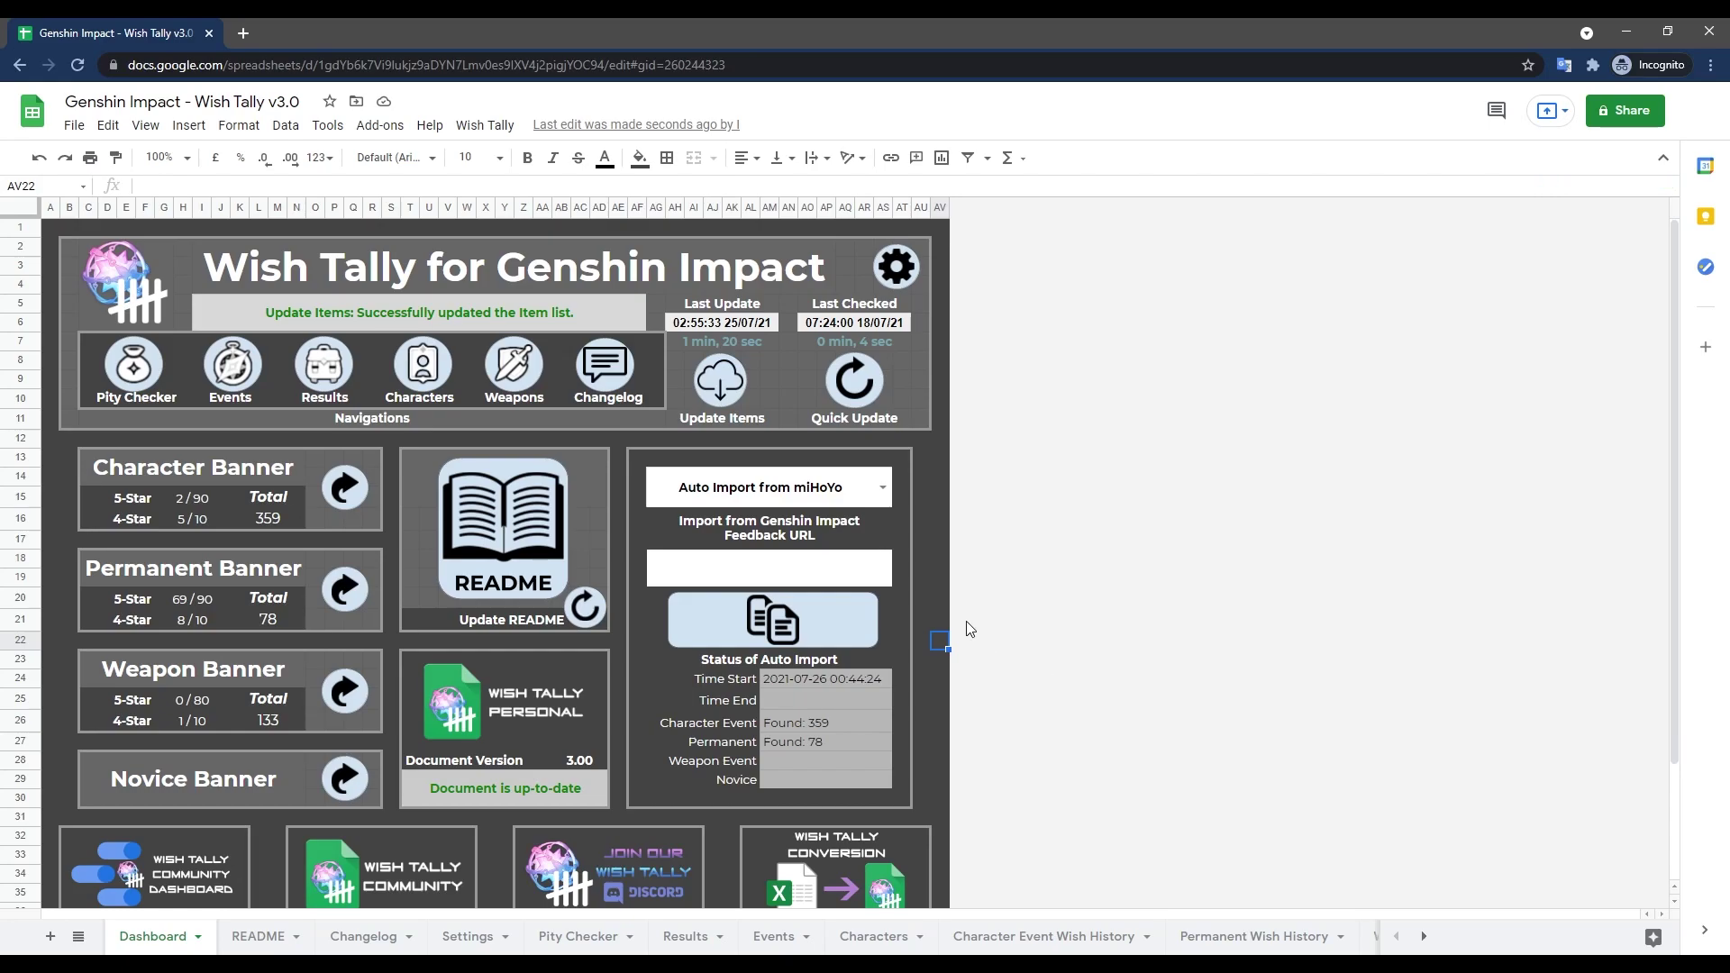
Scroll through the Pity Checker's banner tables, including Permanent banner pity of 8 and 69
click(555, 942)
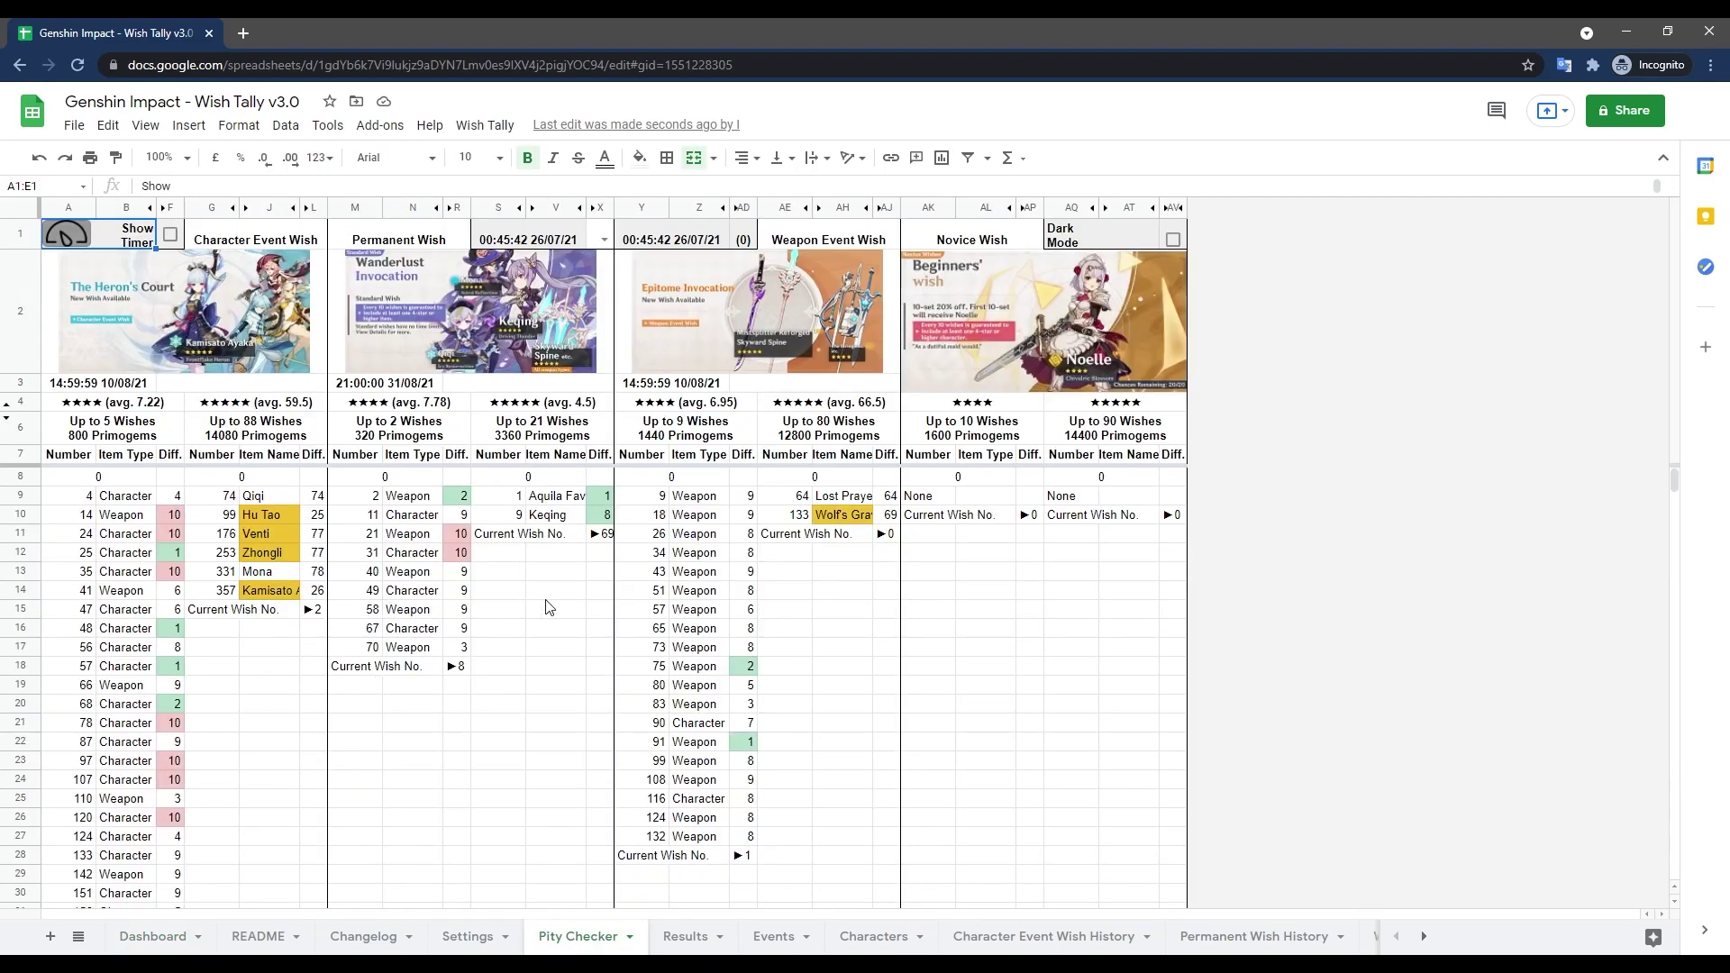
scroll(188, 647, down, 1)
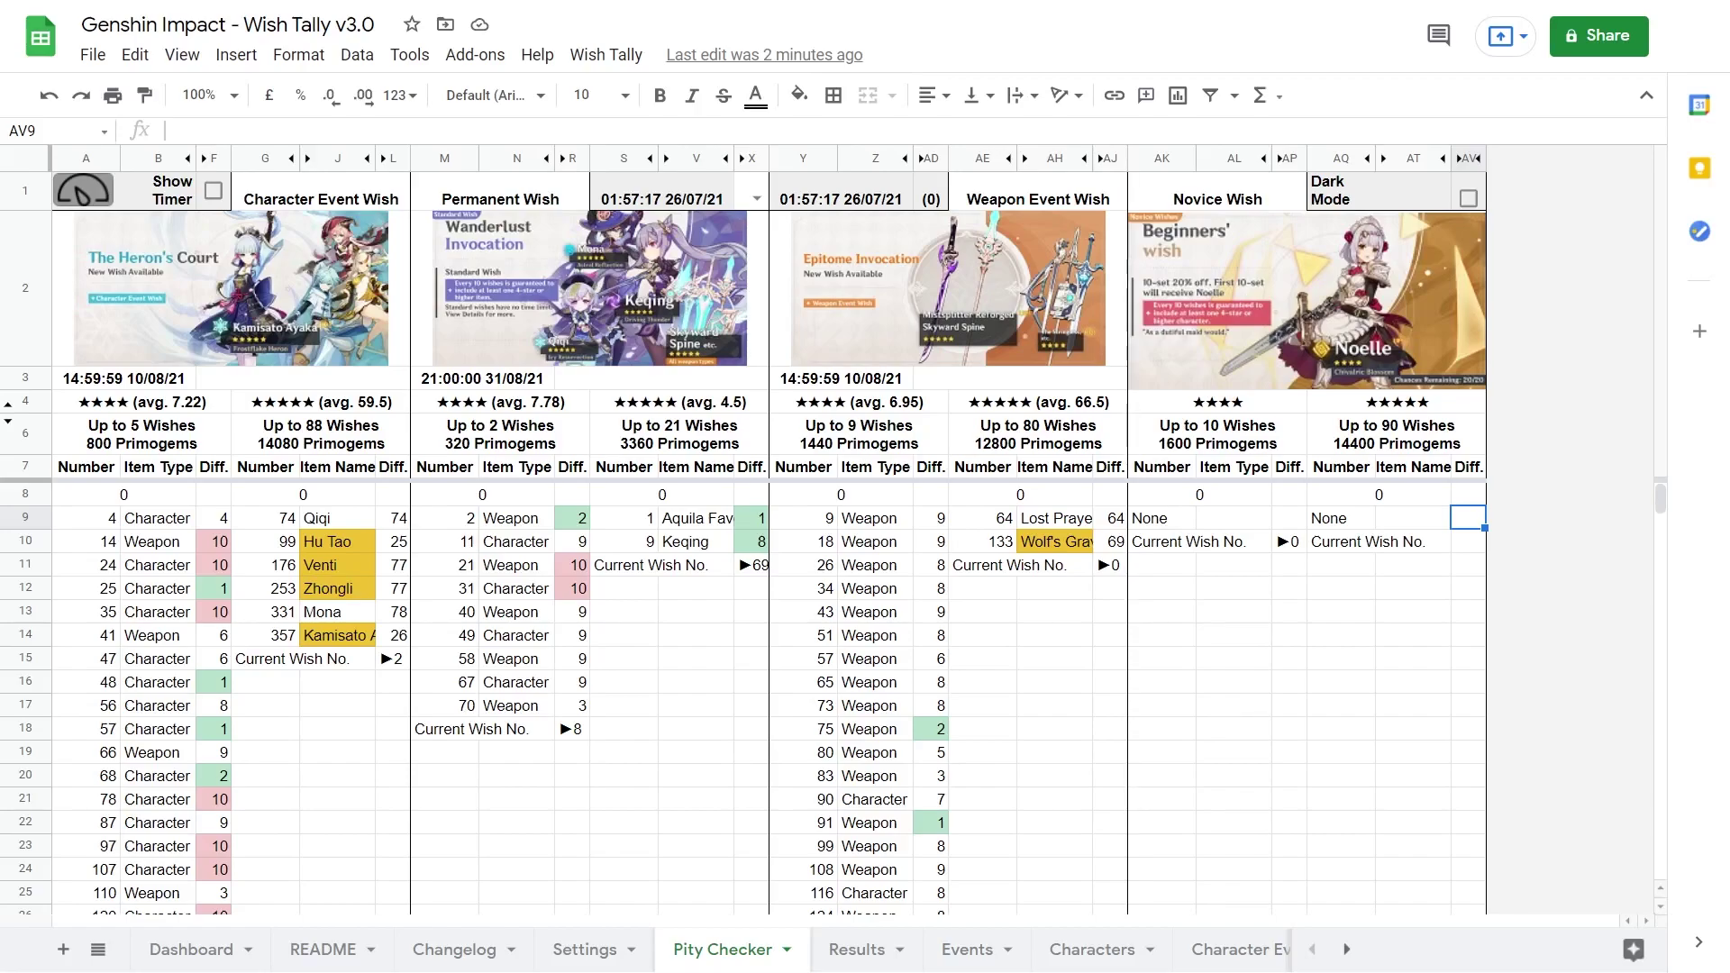
Tick For 4-Star in Settings, run Quick Update on the Dashboard, and view the Results sheet
click(571, 952)
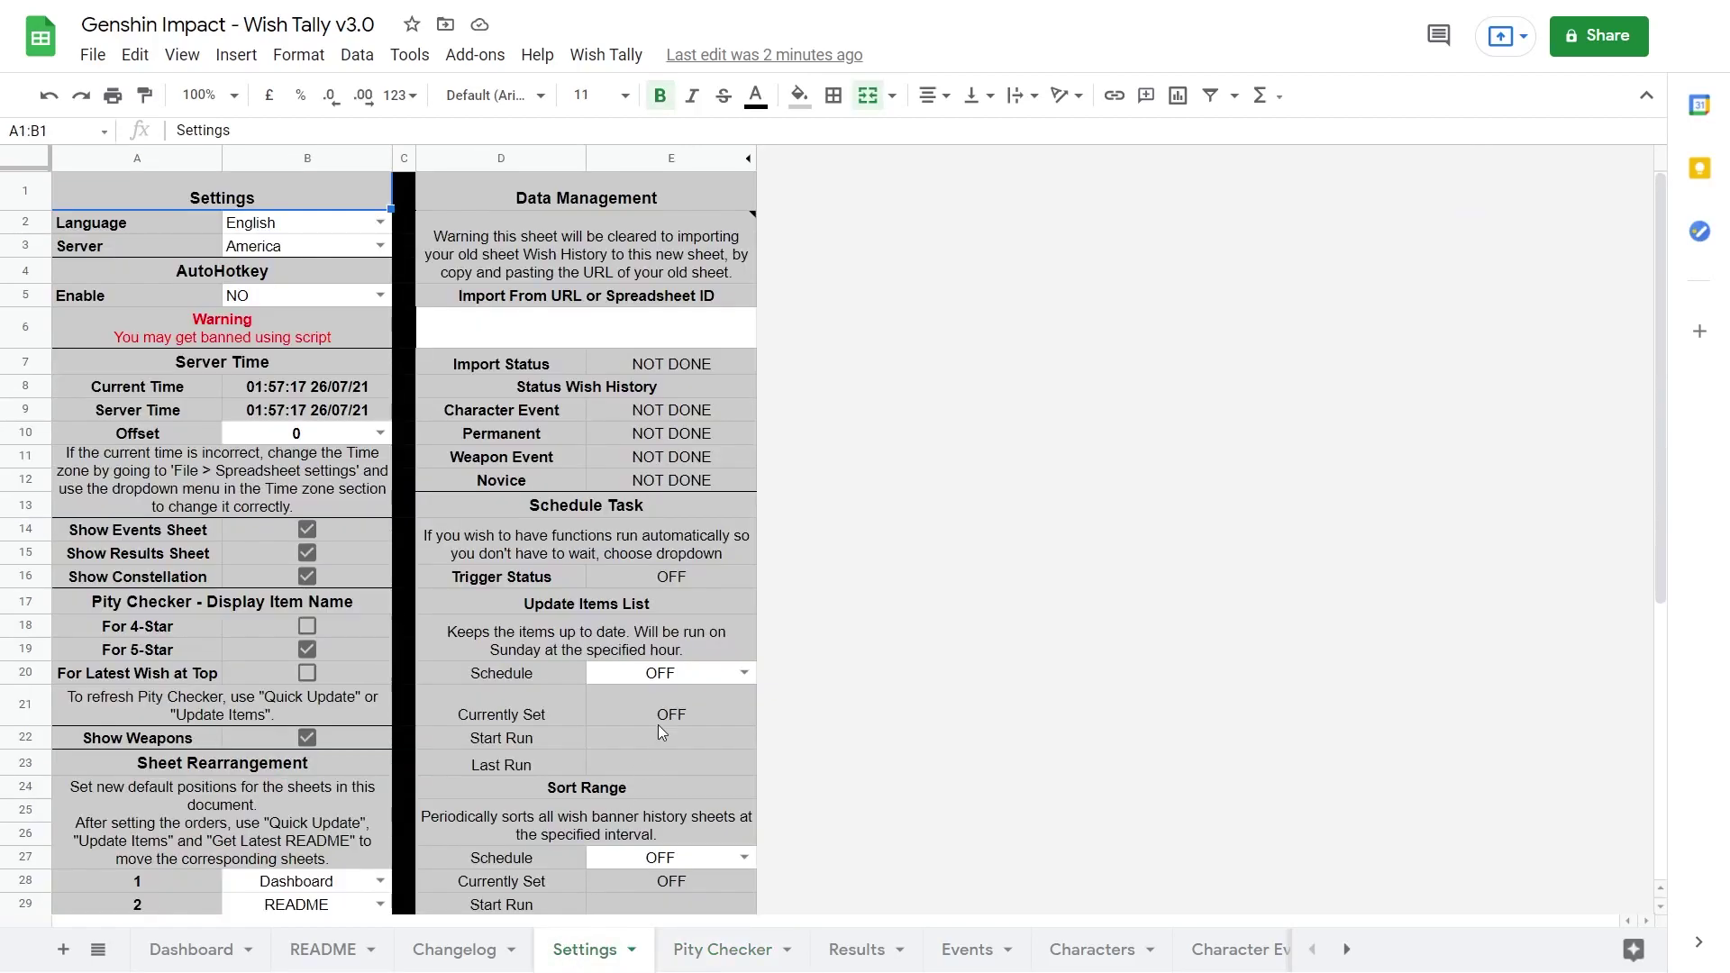
click(306, 626)
click(191, 951)
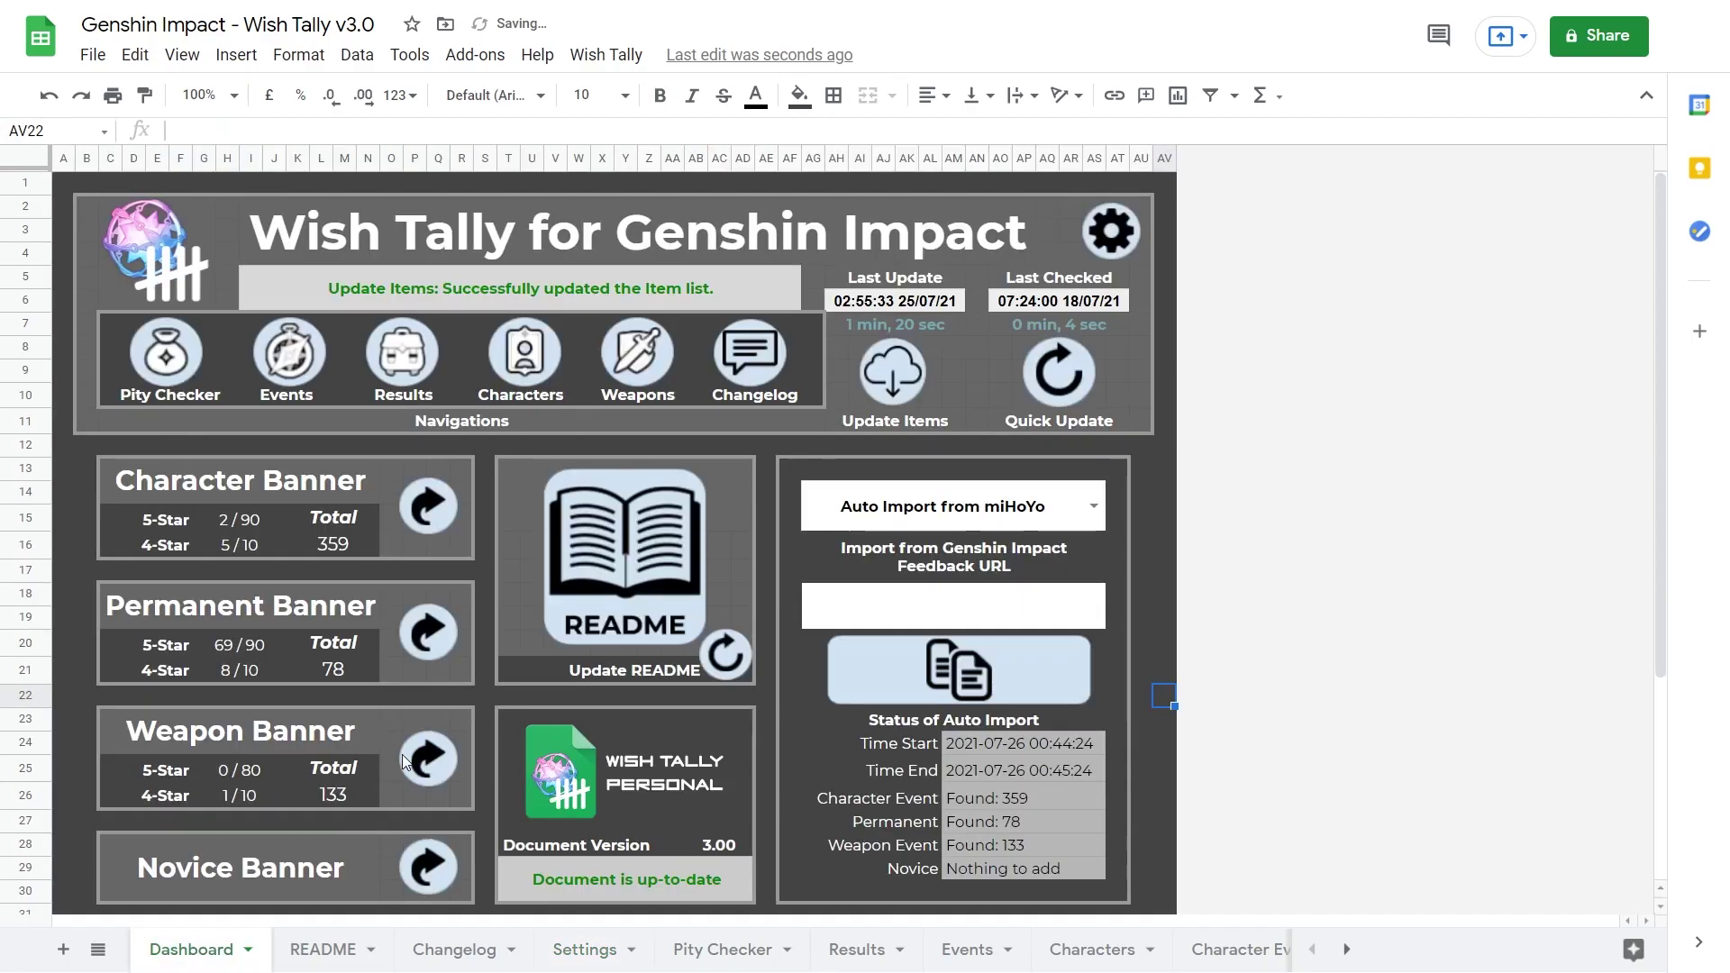
click(1036, 377)
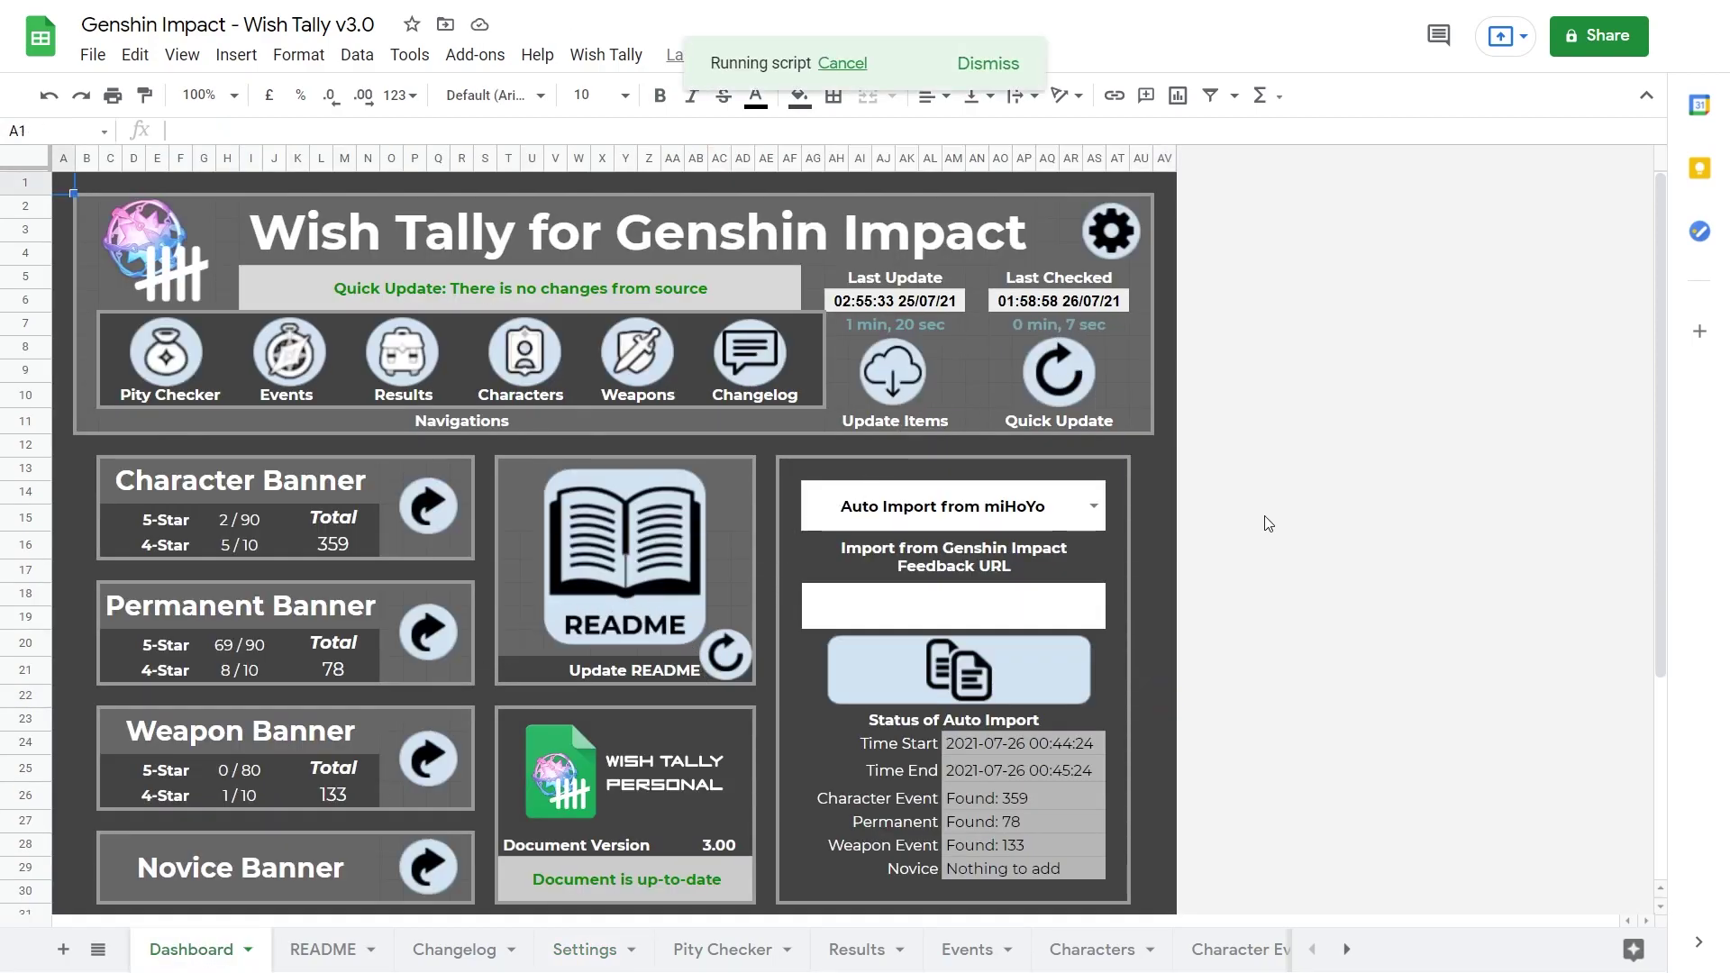
click(791, 960)
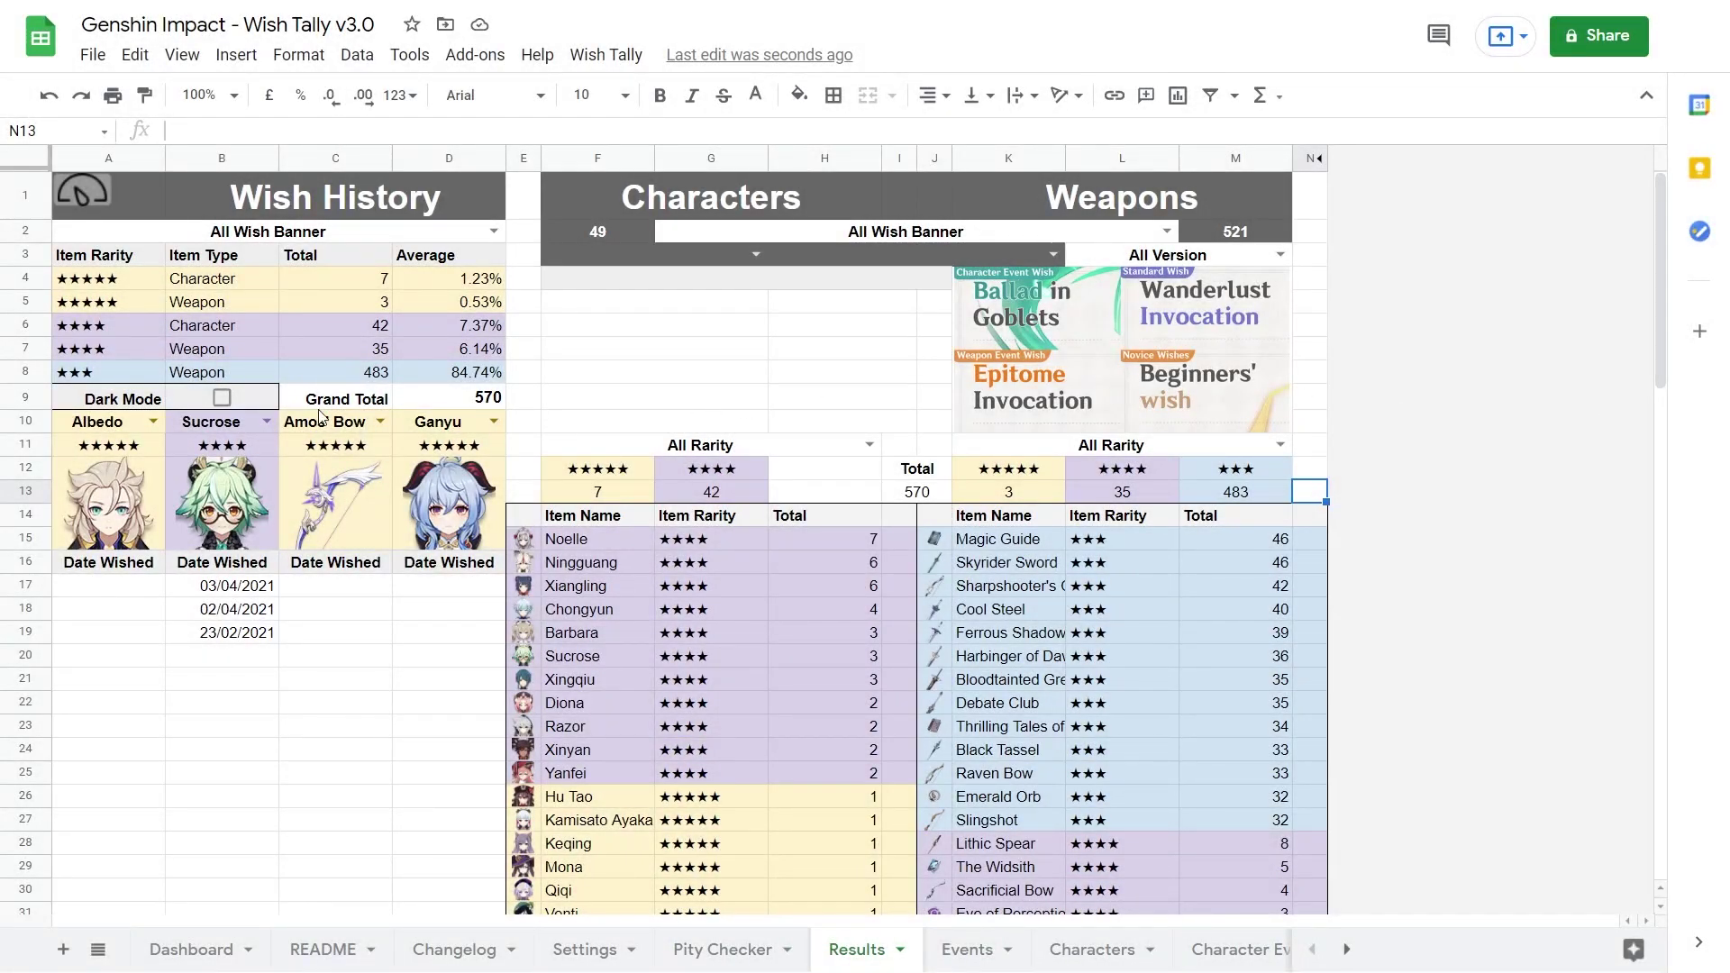
Replace the Sucrose and Amos' Bow showcases on Results with Mona, Hu Tao and The Widsith
click(237, 430)
text(Mon)
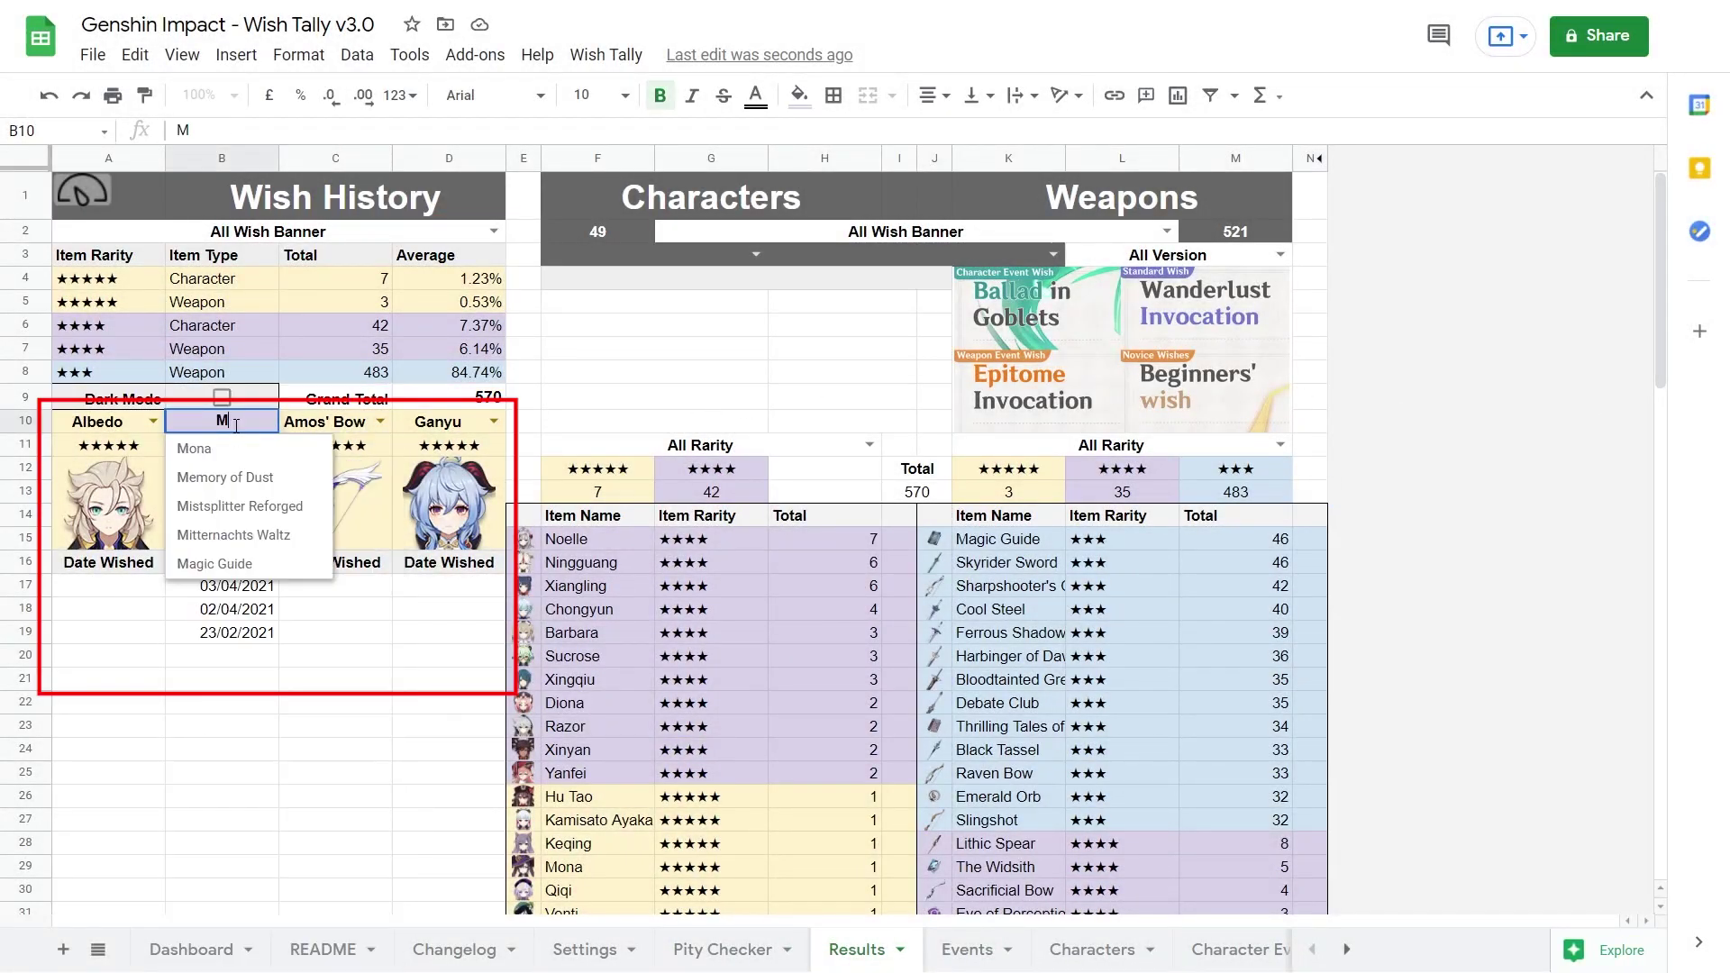
click(208, 448)
text(Hu)
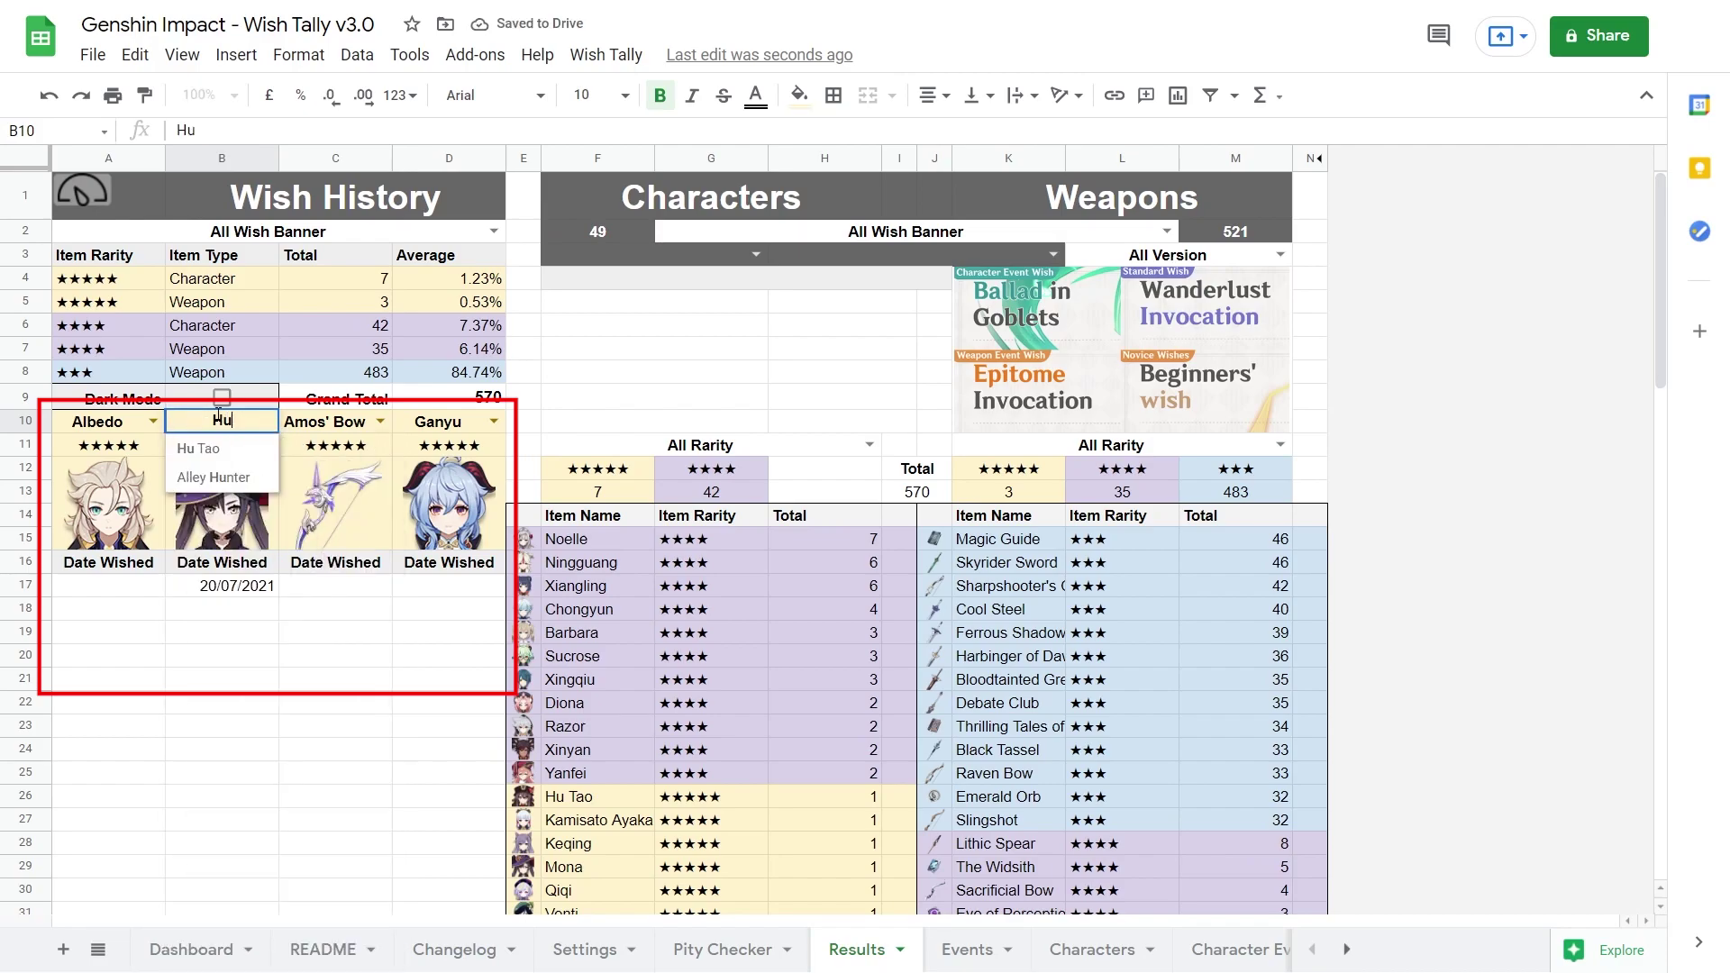
click(208, 447)
click(333, 425)
text(Wid)
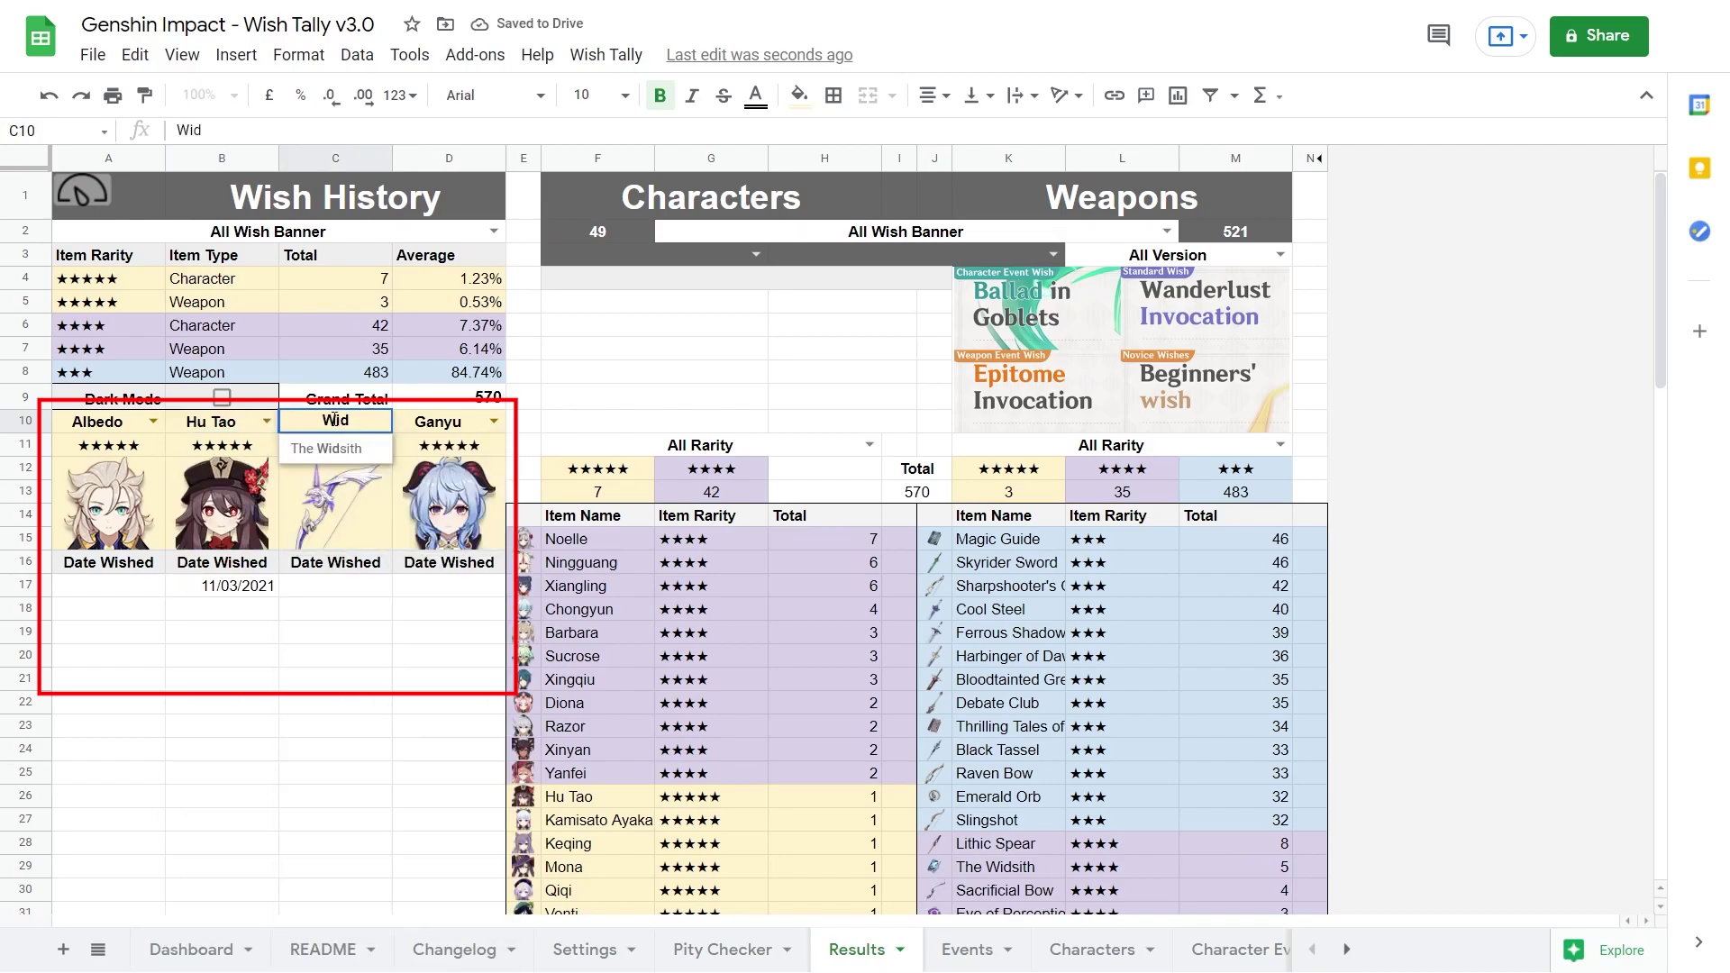
click(326, 448)
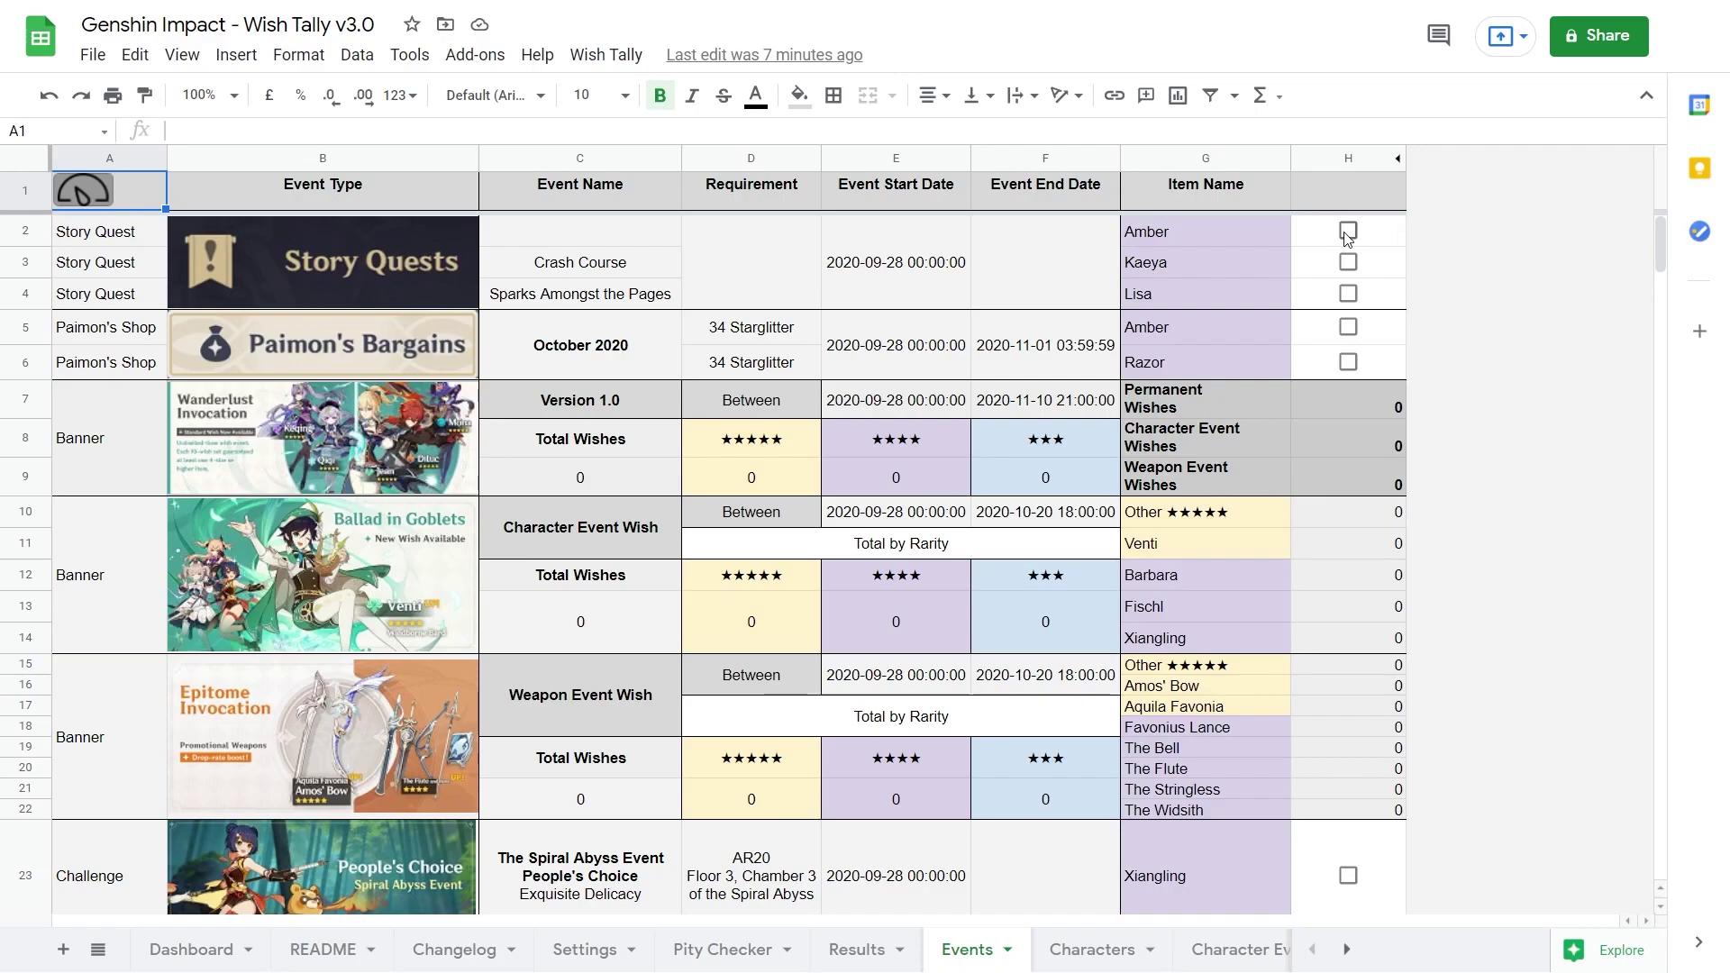
Mark the Amber, Kaeya, Lisa and Xiangling event rewards as obtained on the Events sheet
click(1348, 232)
click(1348, 262)
click(1348, 294)
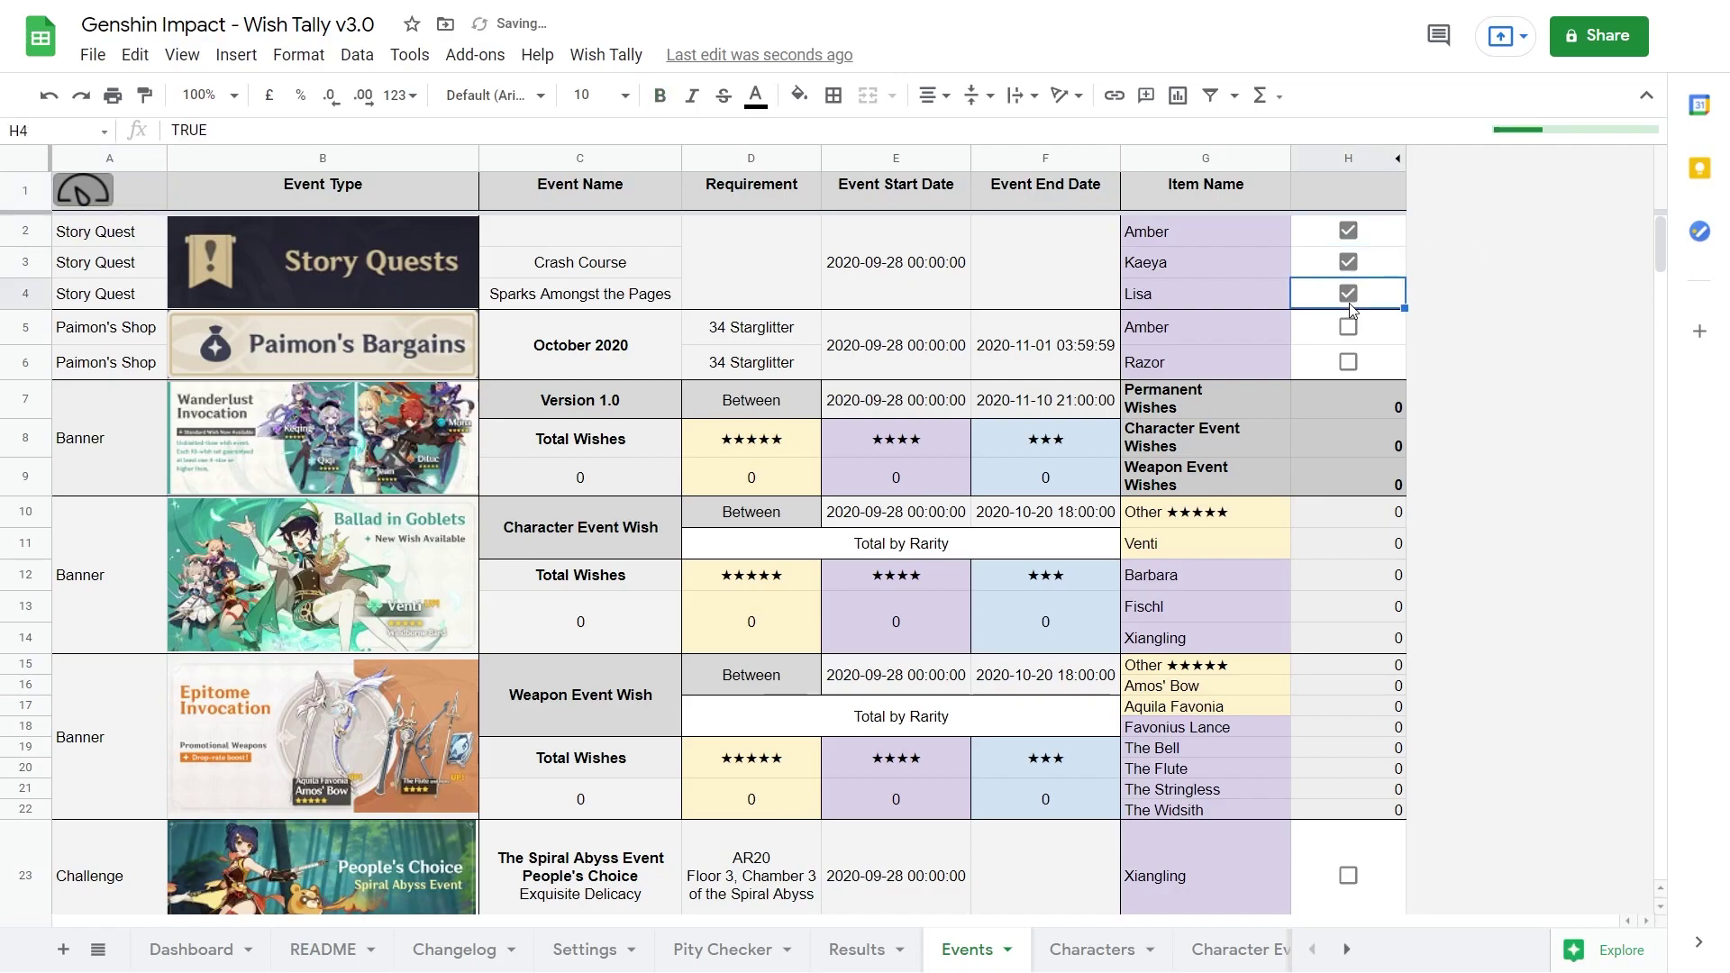
scroll(1186, 407, down, 2)
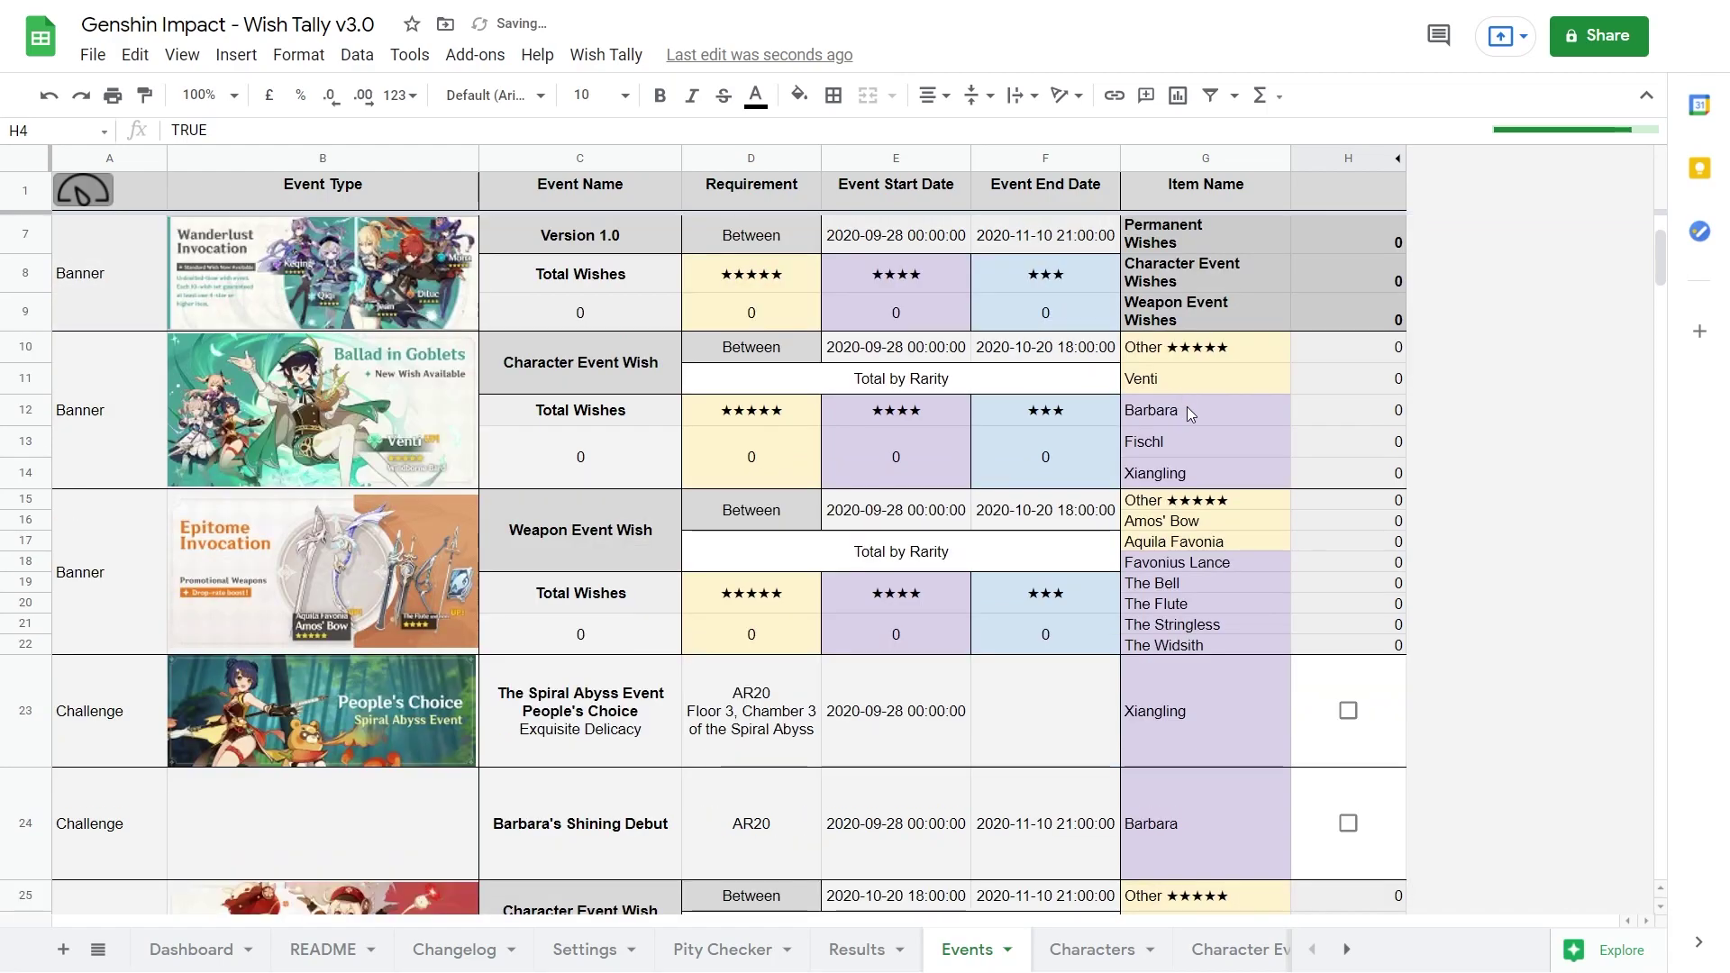
scroll(1187, 413, down, 3)
click(1347, 395)
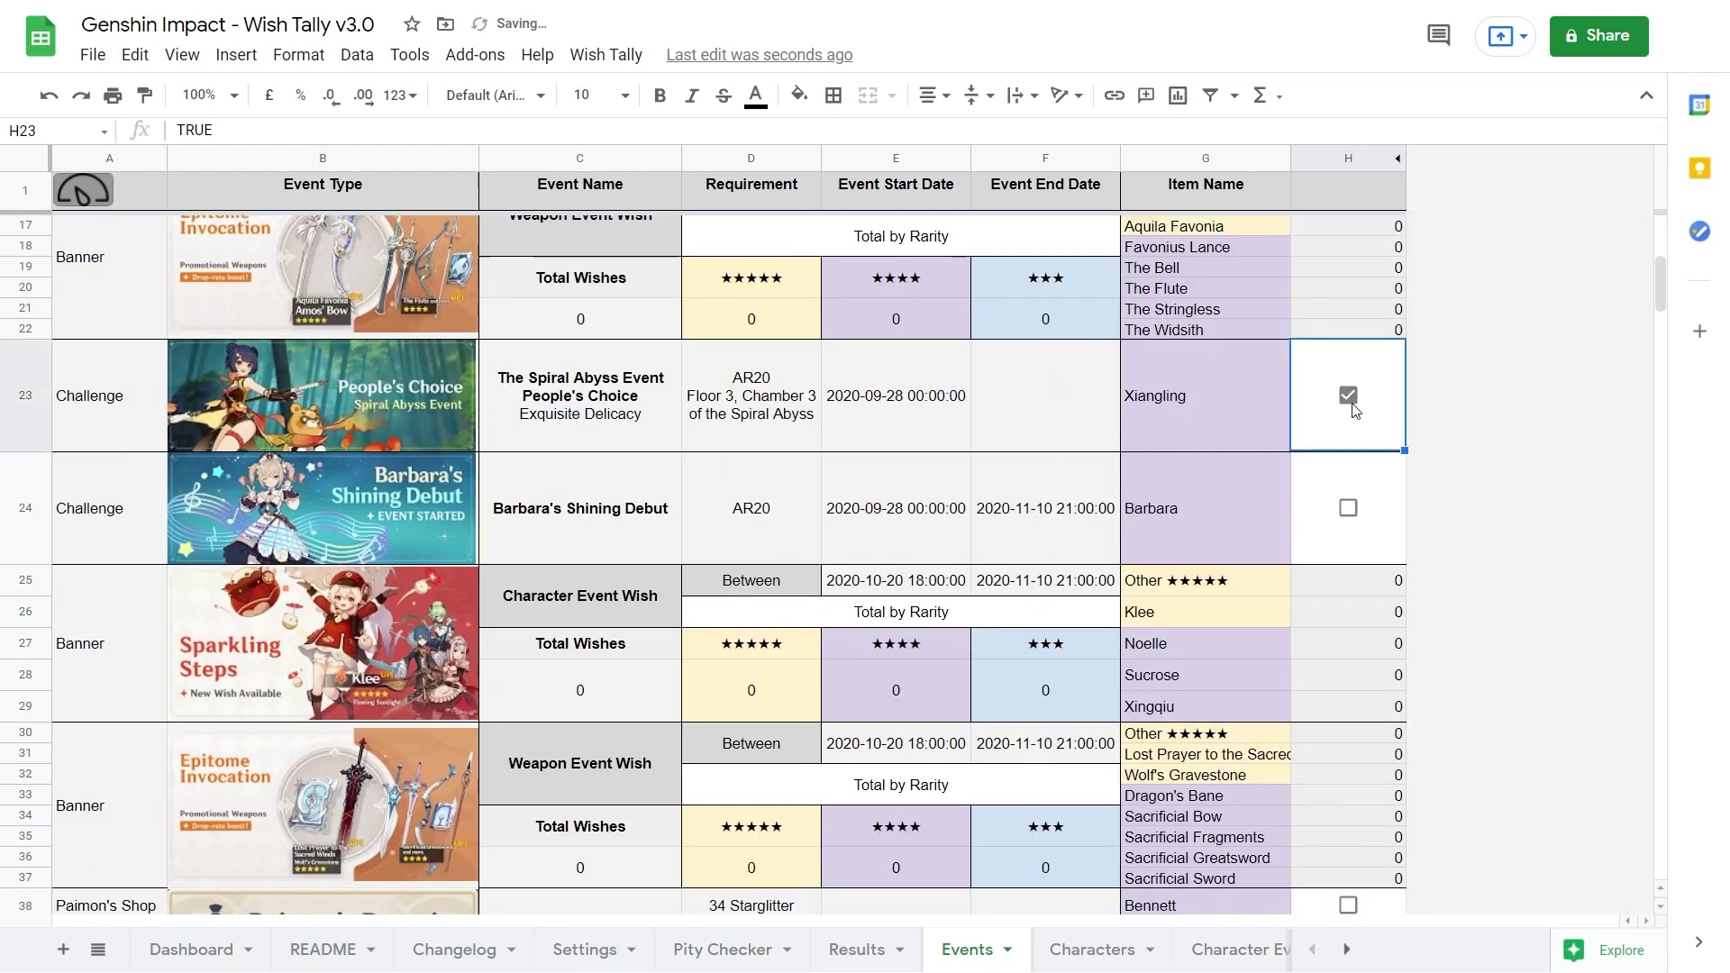
On the Characters sheet, change Barbara's constellation override so she reaches C6 with total 7
click(1092, 949)
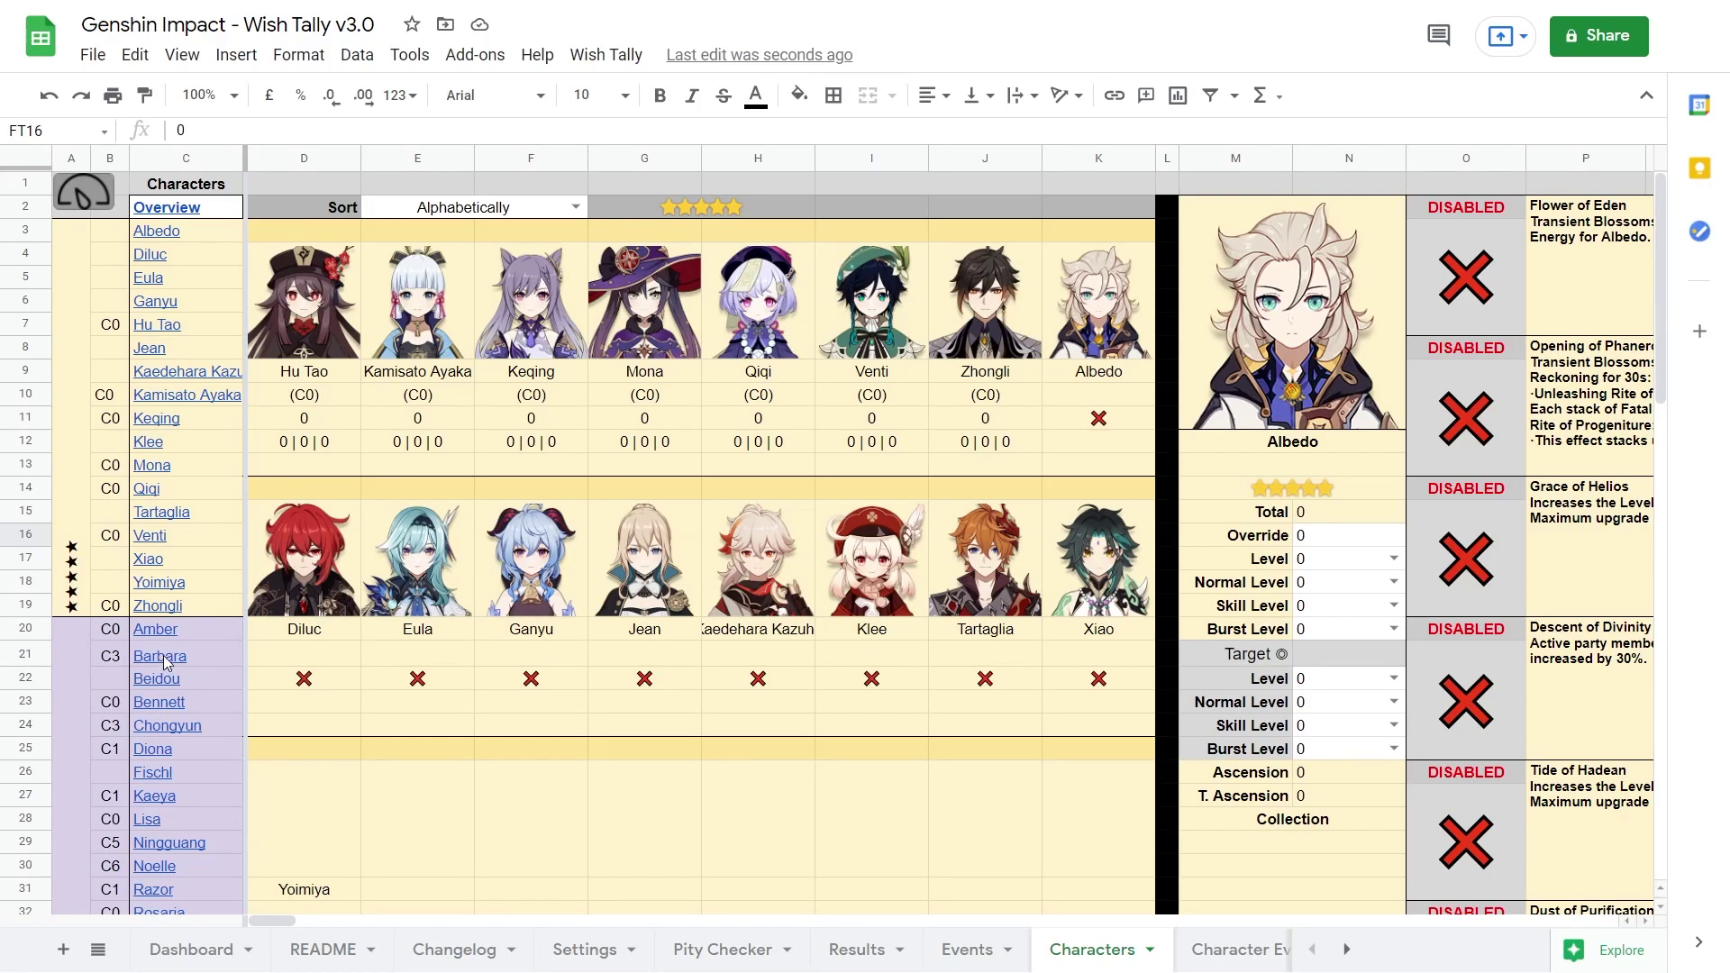
click(298, 694)
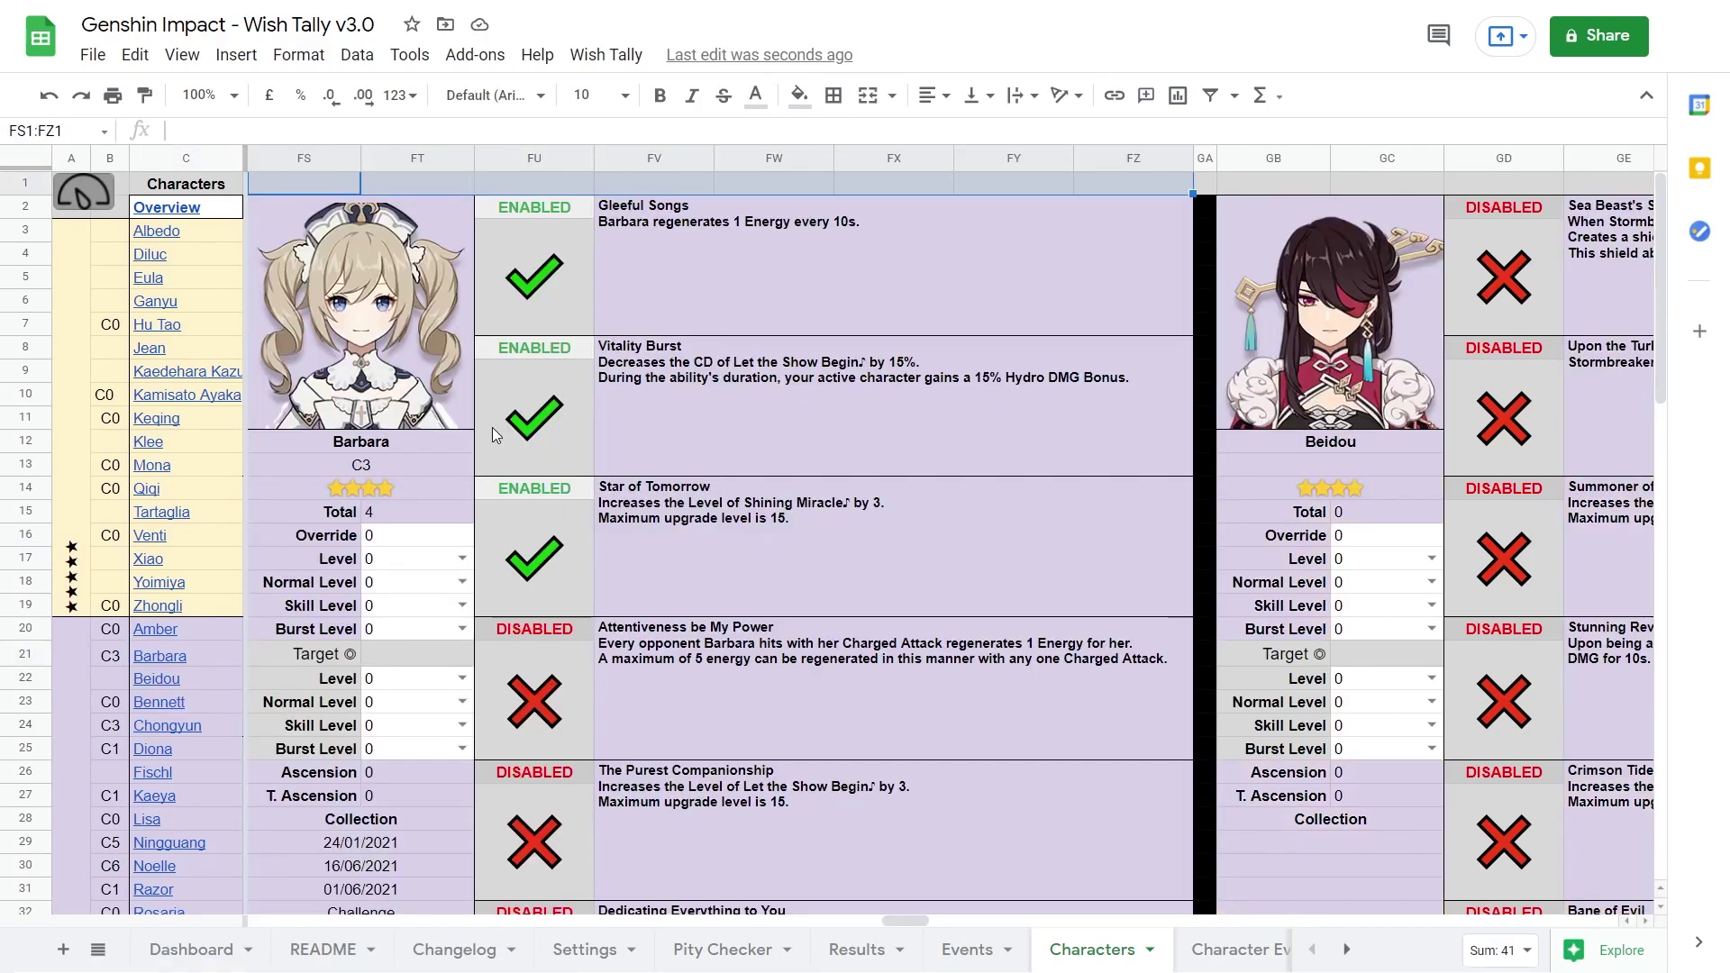
click(435, 541)
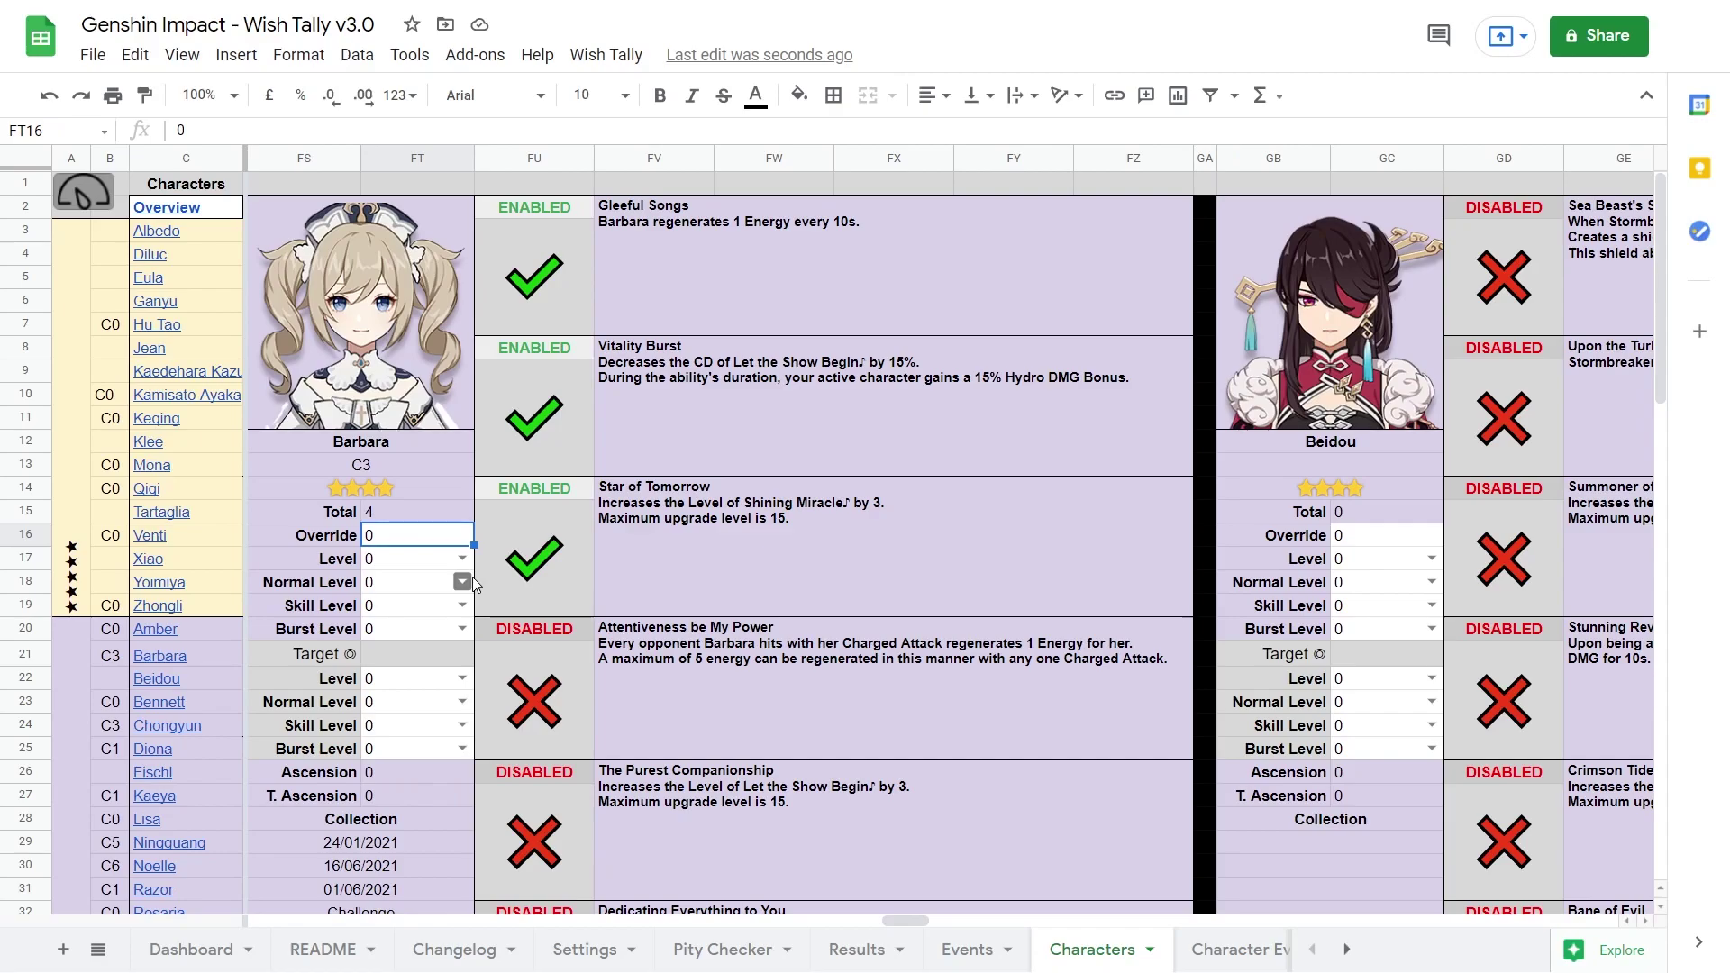
text(7)
key(Return)
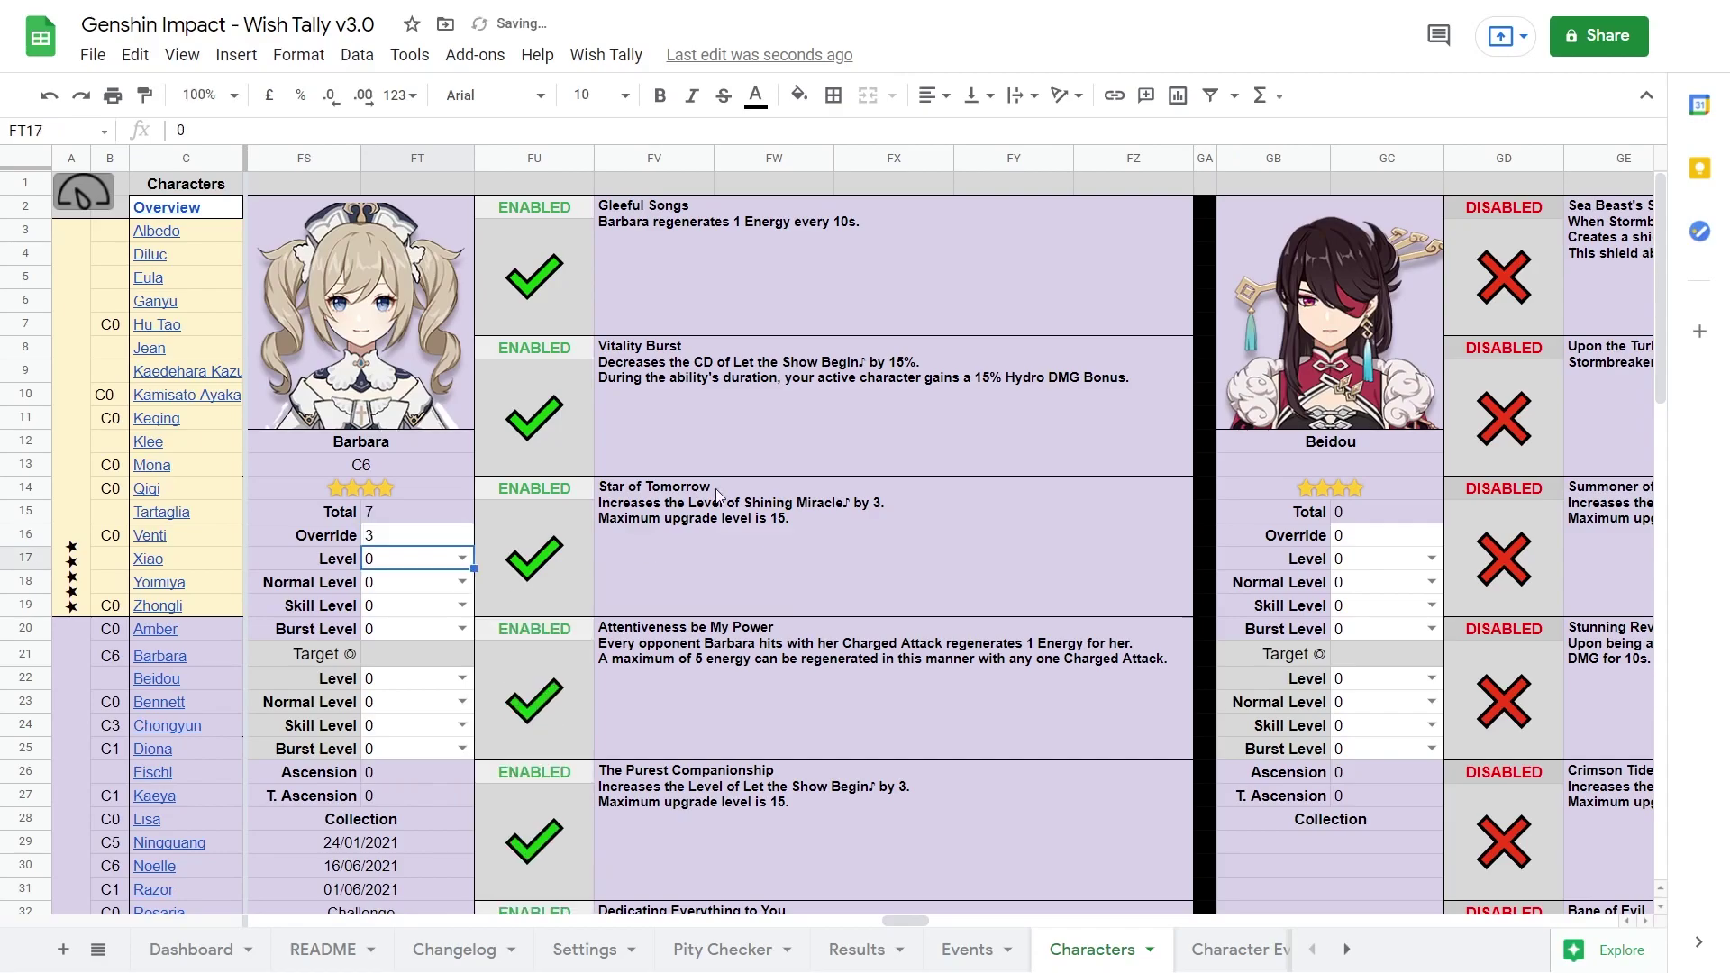
scroll(715, 489, down, 5)
scroll(716, 488, up, 5)
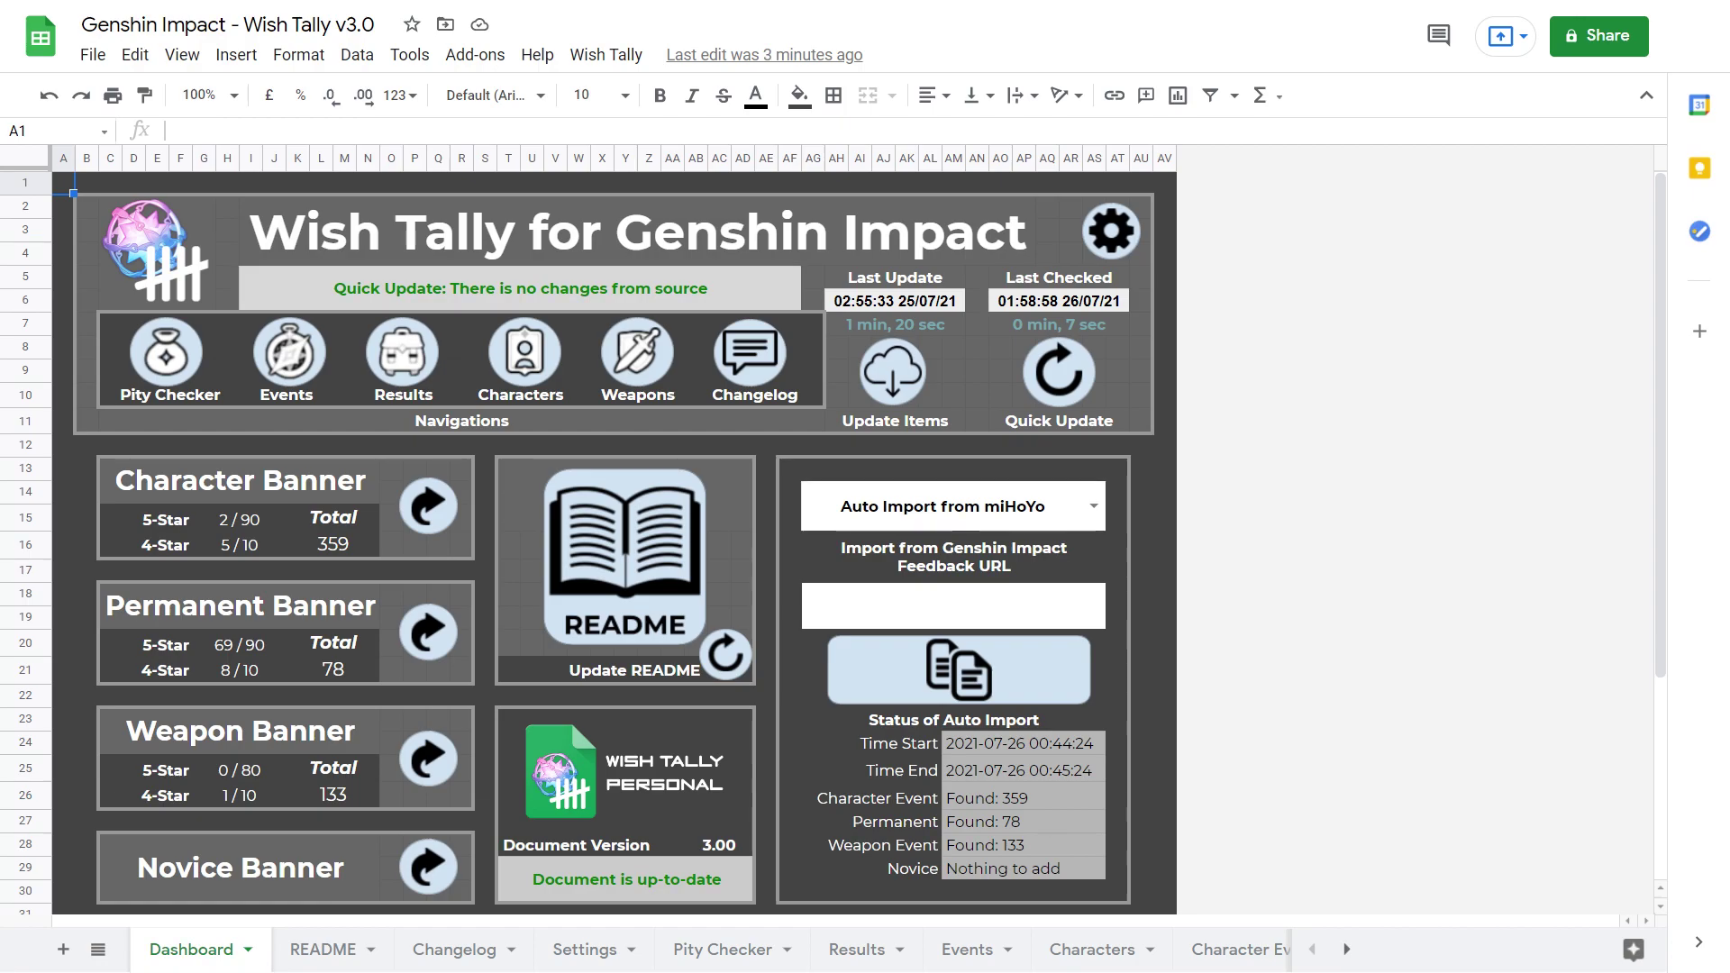
Refresh the item list with Update Items on the Dashboard, then scroll down to the Wish Tally Community link
scroll(1355, 574, down, 5)
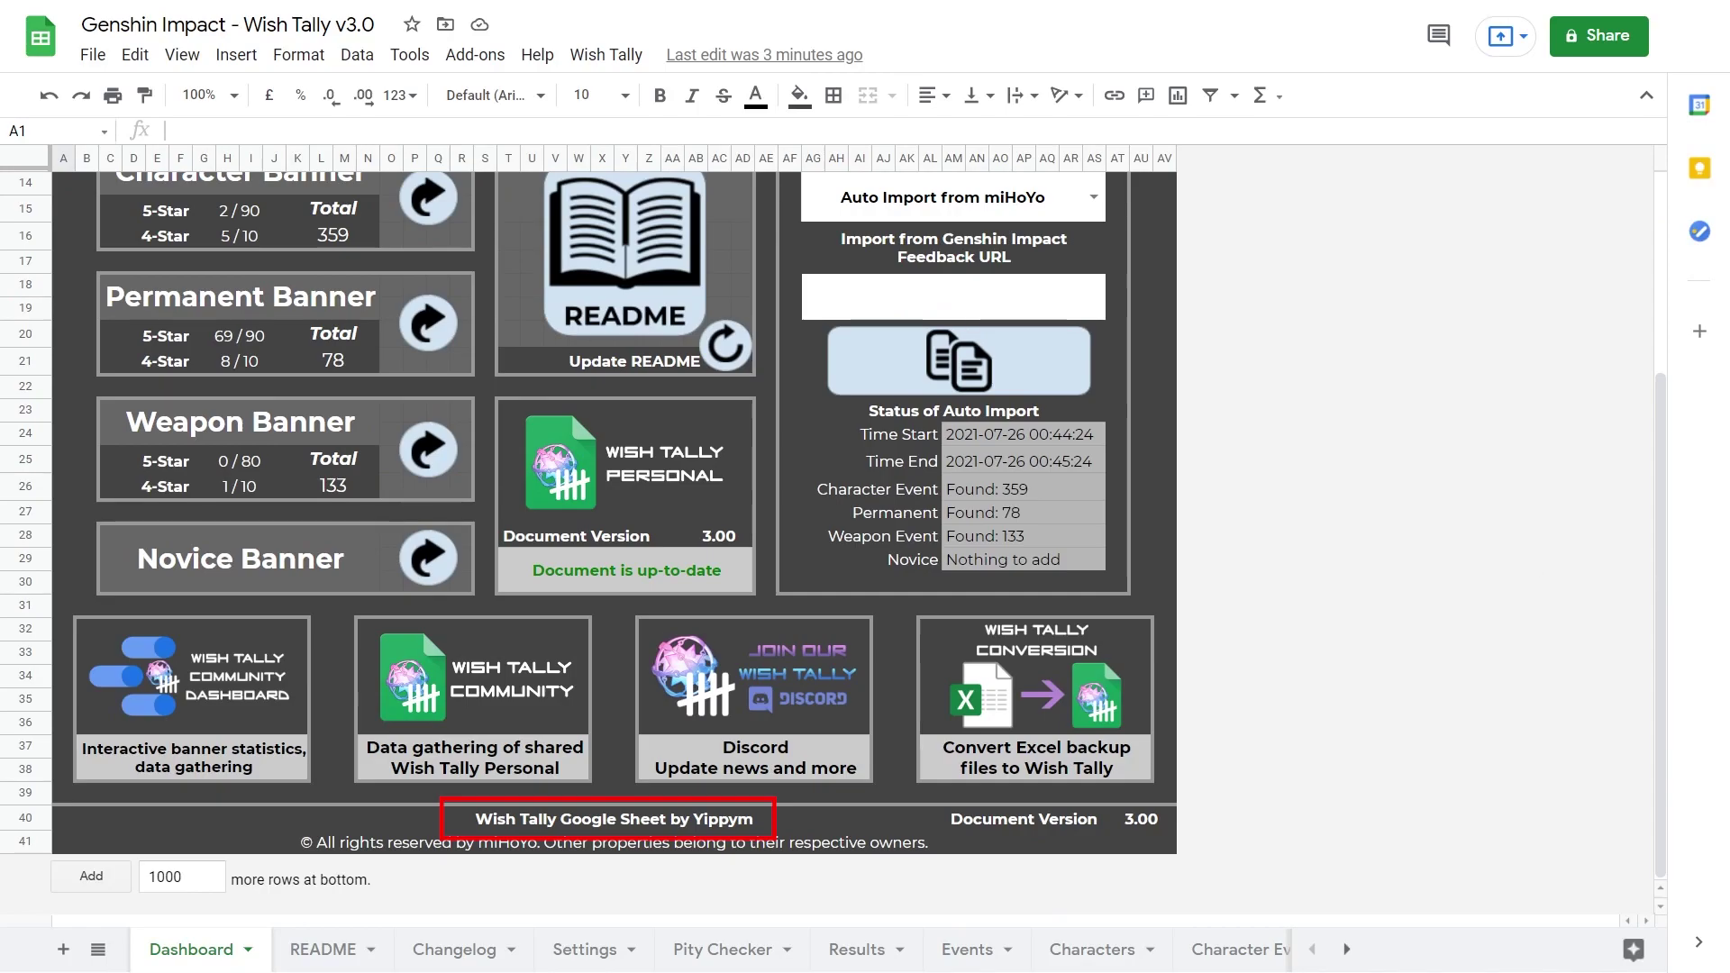
click(1163, 534)
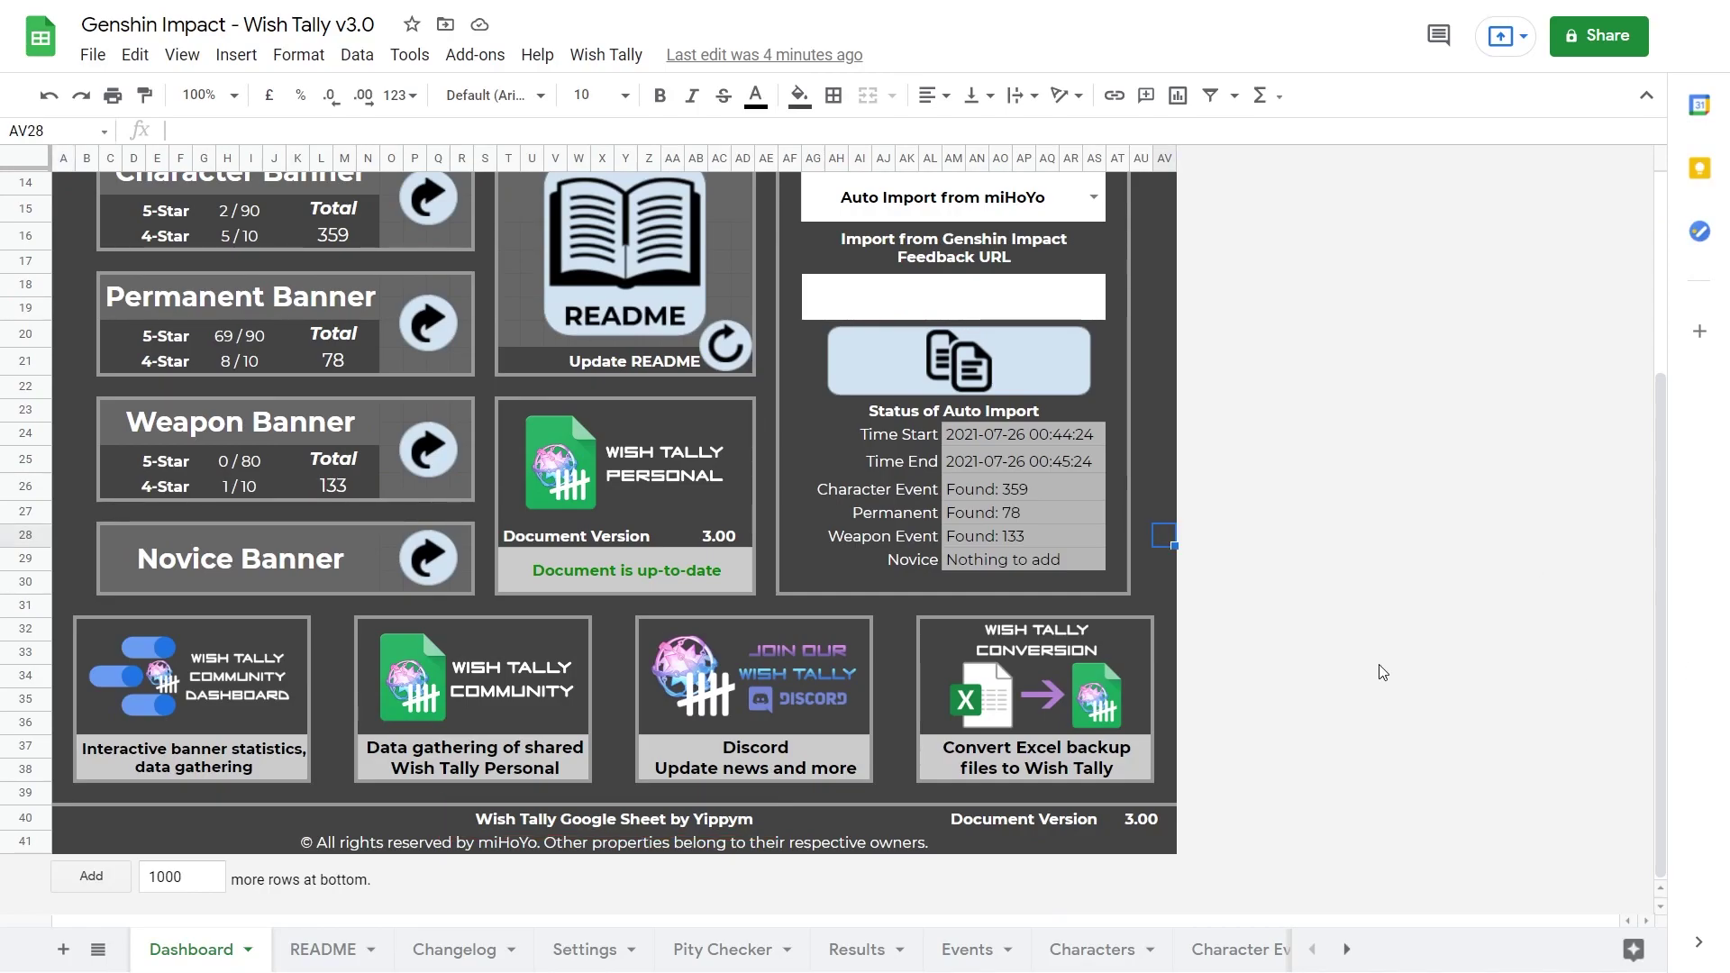
scroll(1378, 667, up, 5)
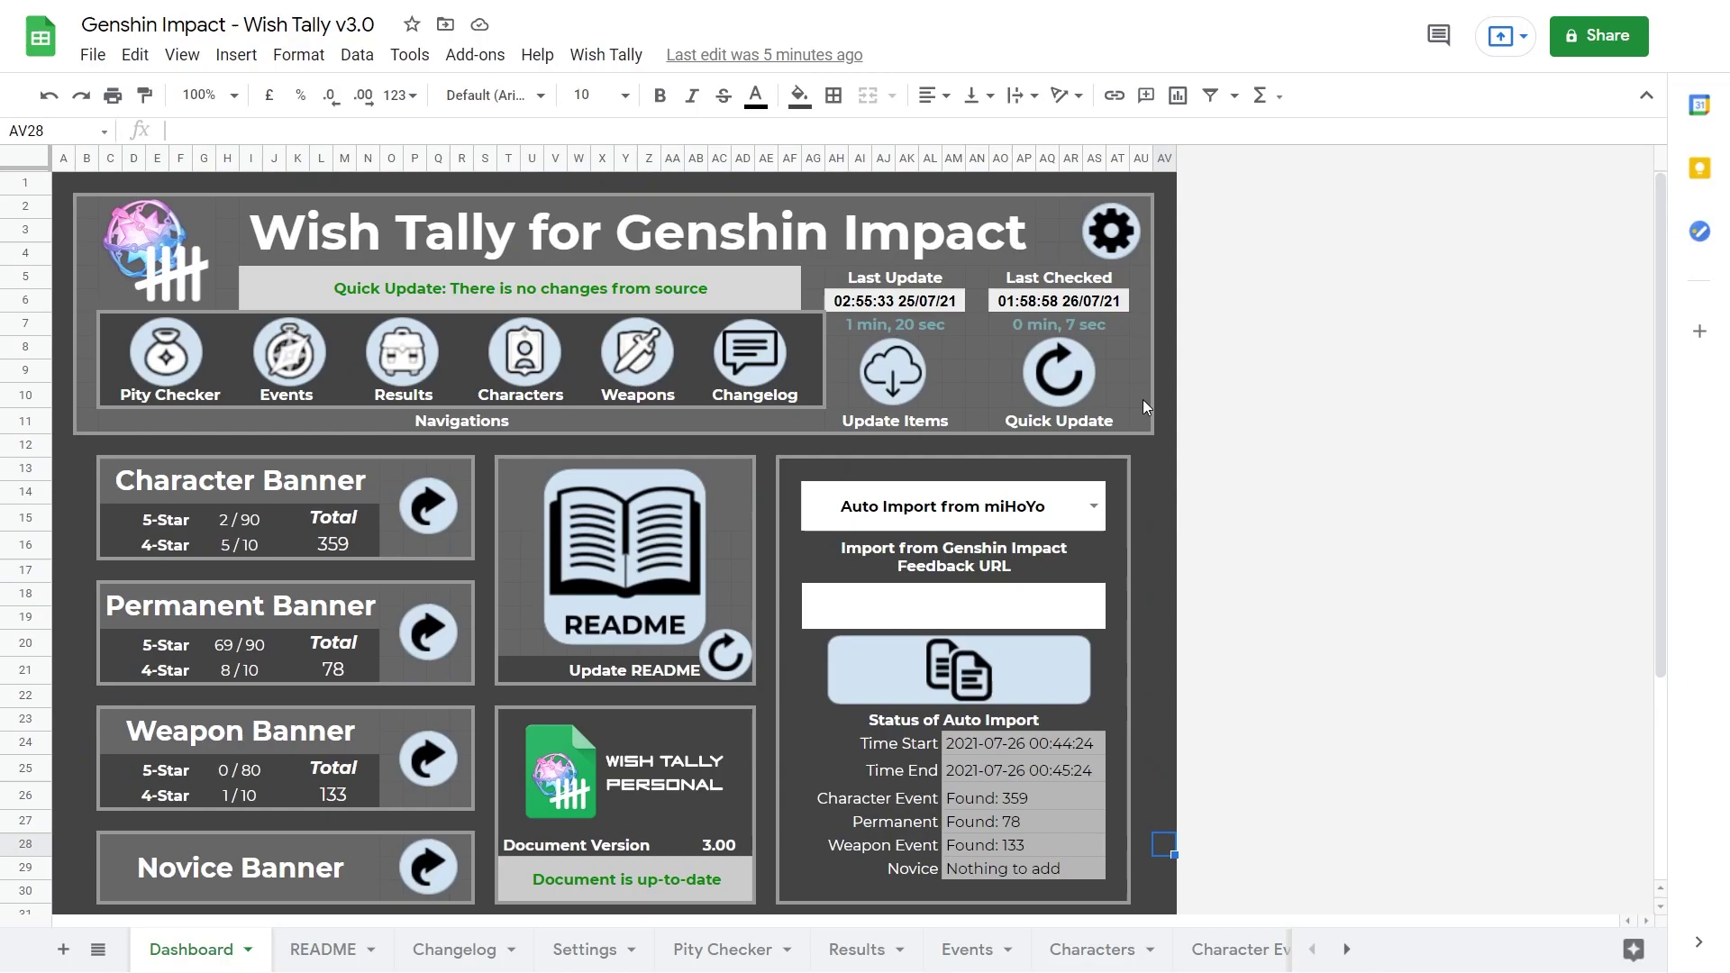
click(889, 379)
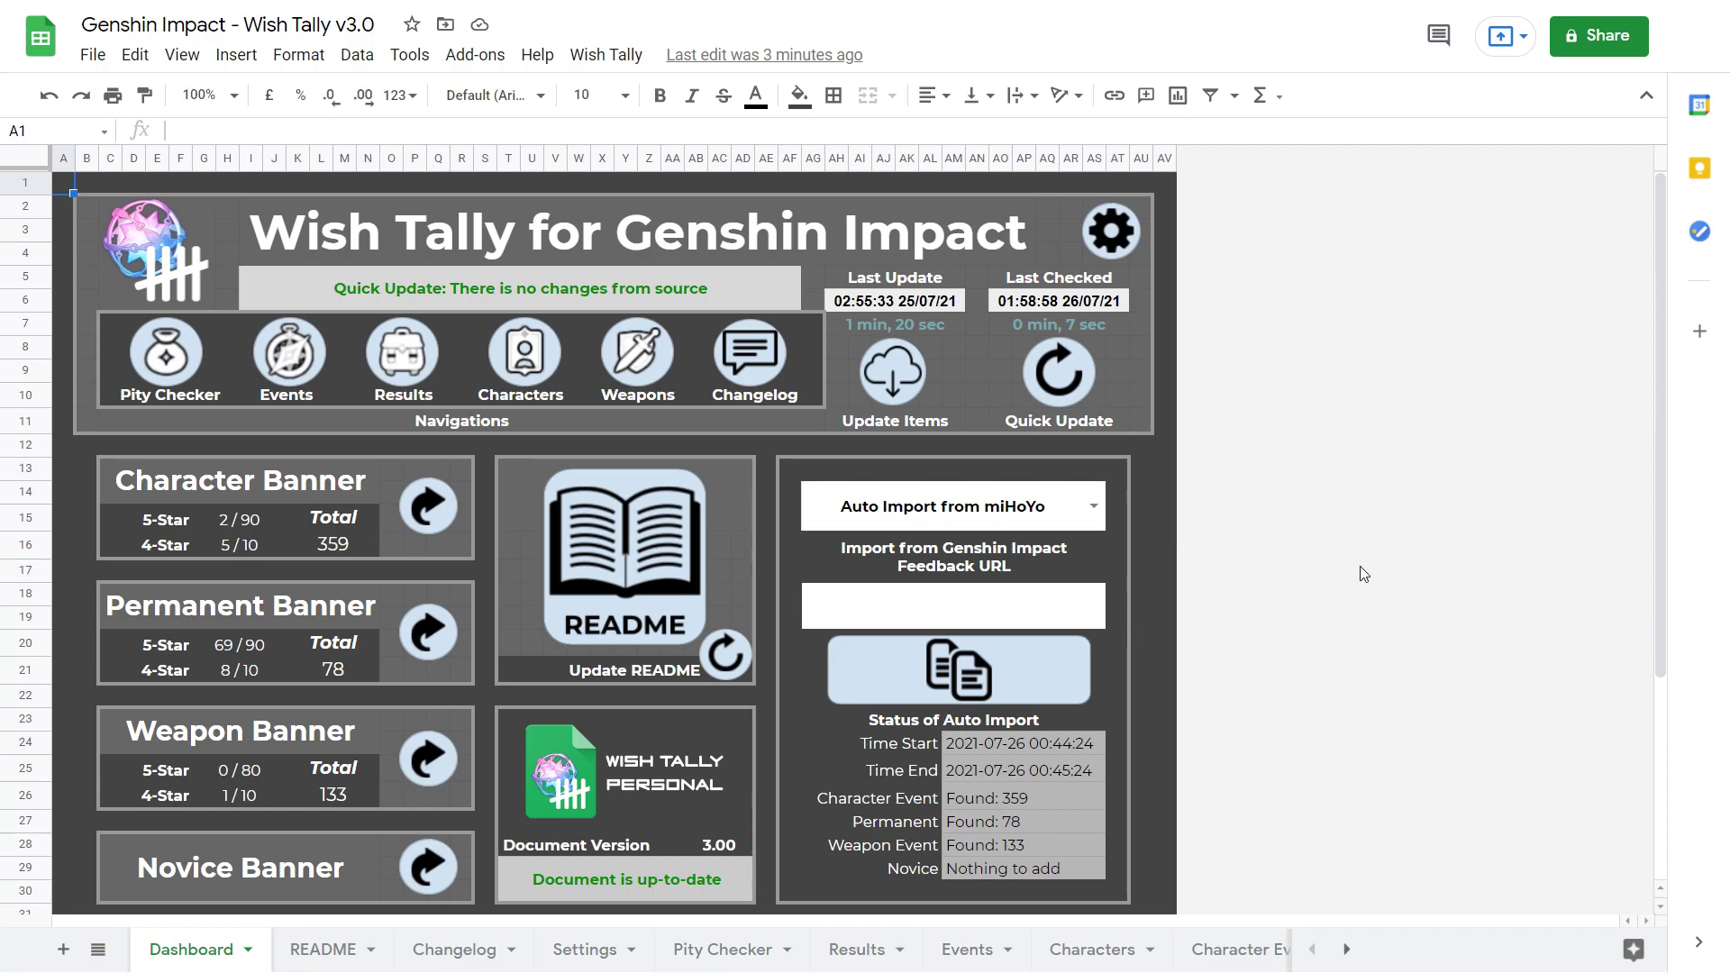
scroll(1359, 571, down, 4)
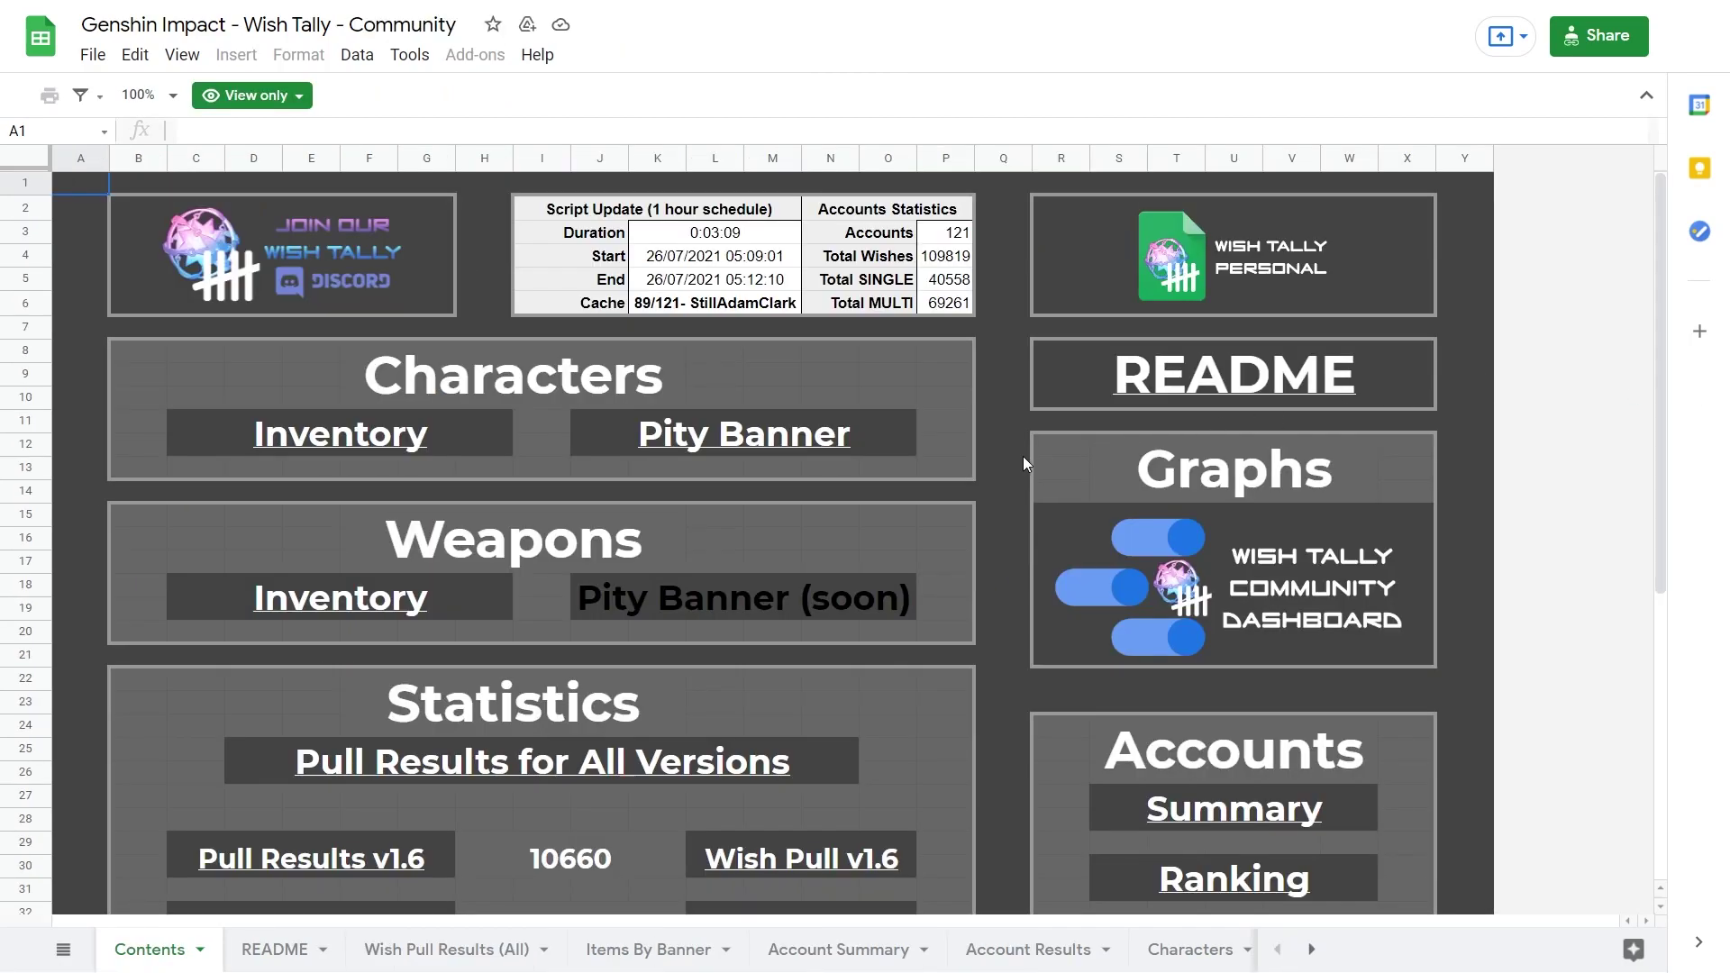
scroll(985, 460, down, 5)
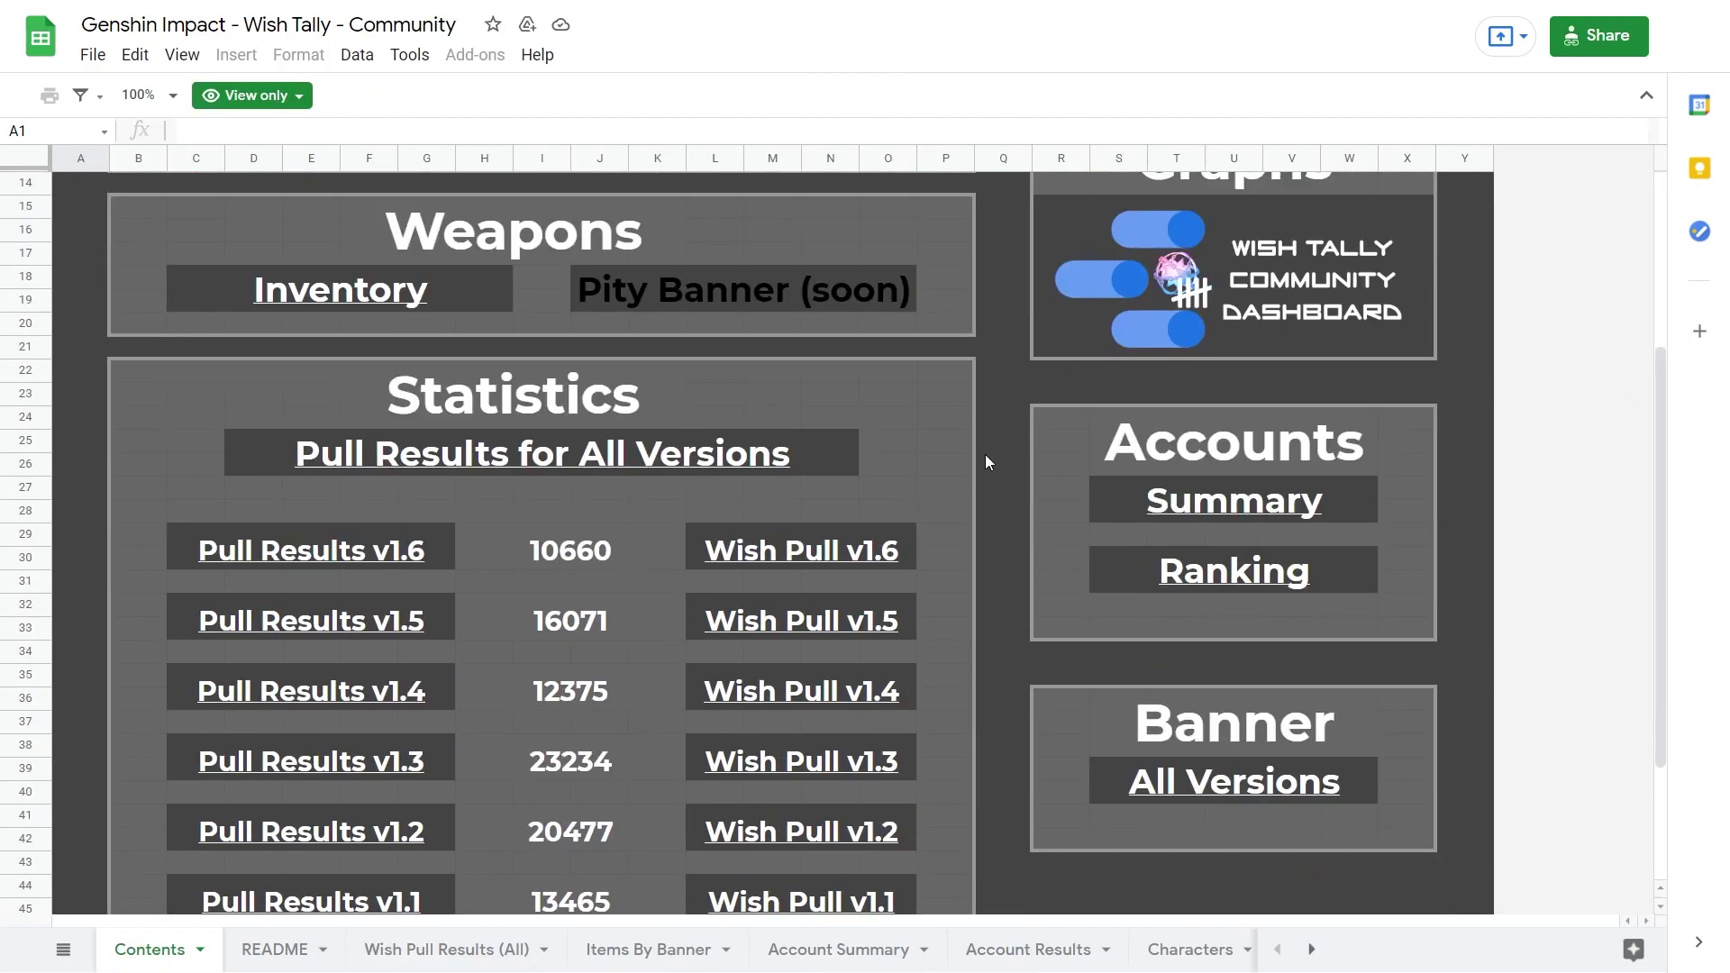
Browse the community Wish Pull Results (All), Items By Banner and Account Summary sheets
click(442, 955)
scroll(595, 682, down, 10)
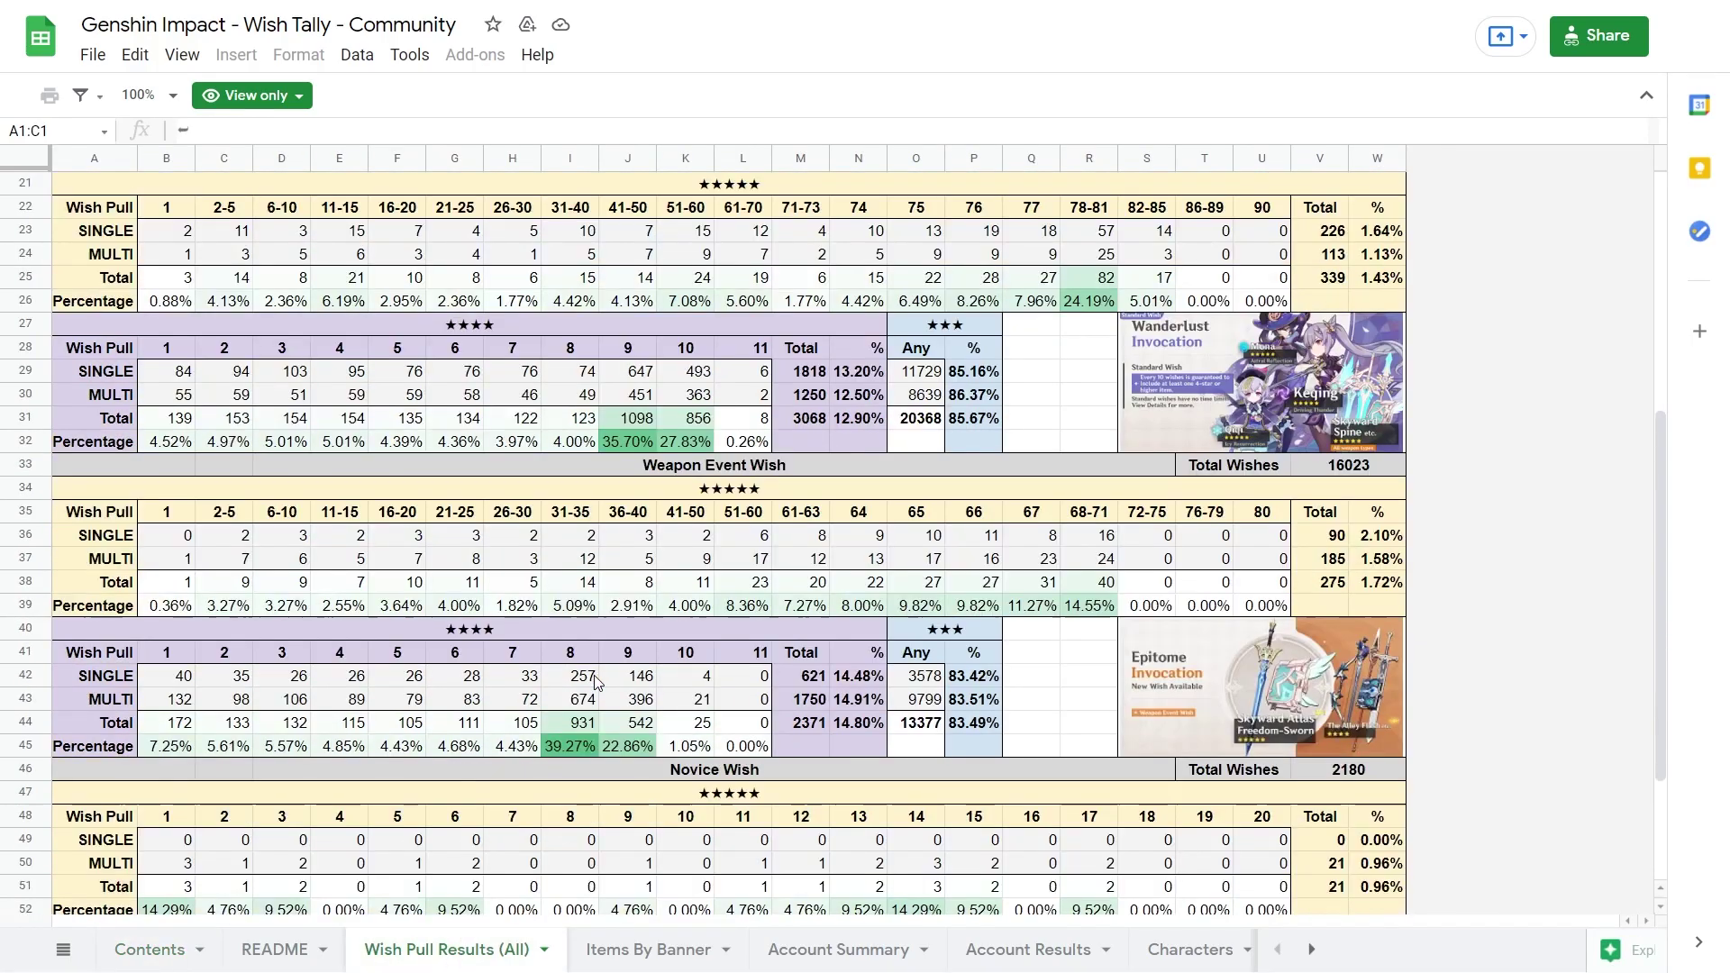
scroll(594, 682, up, 10)
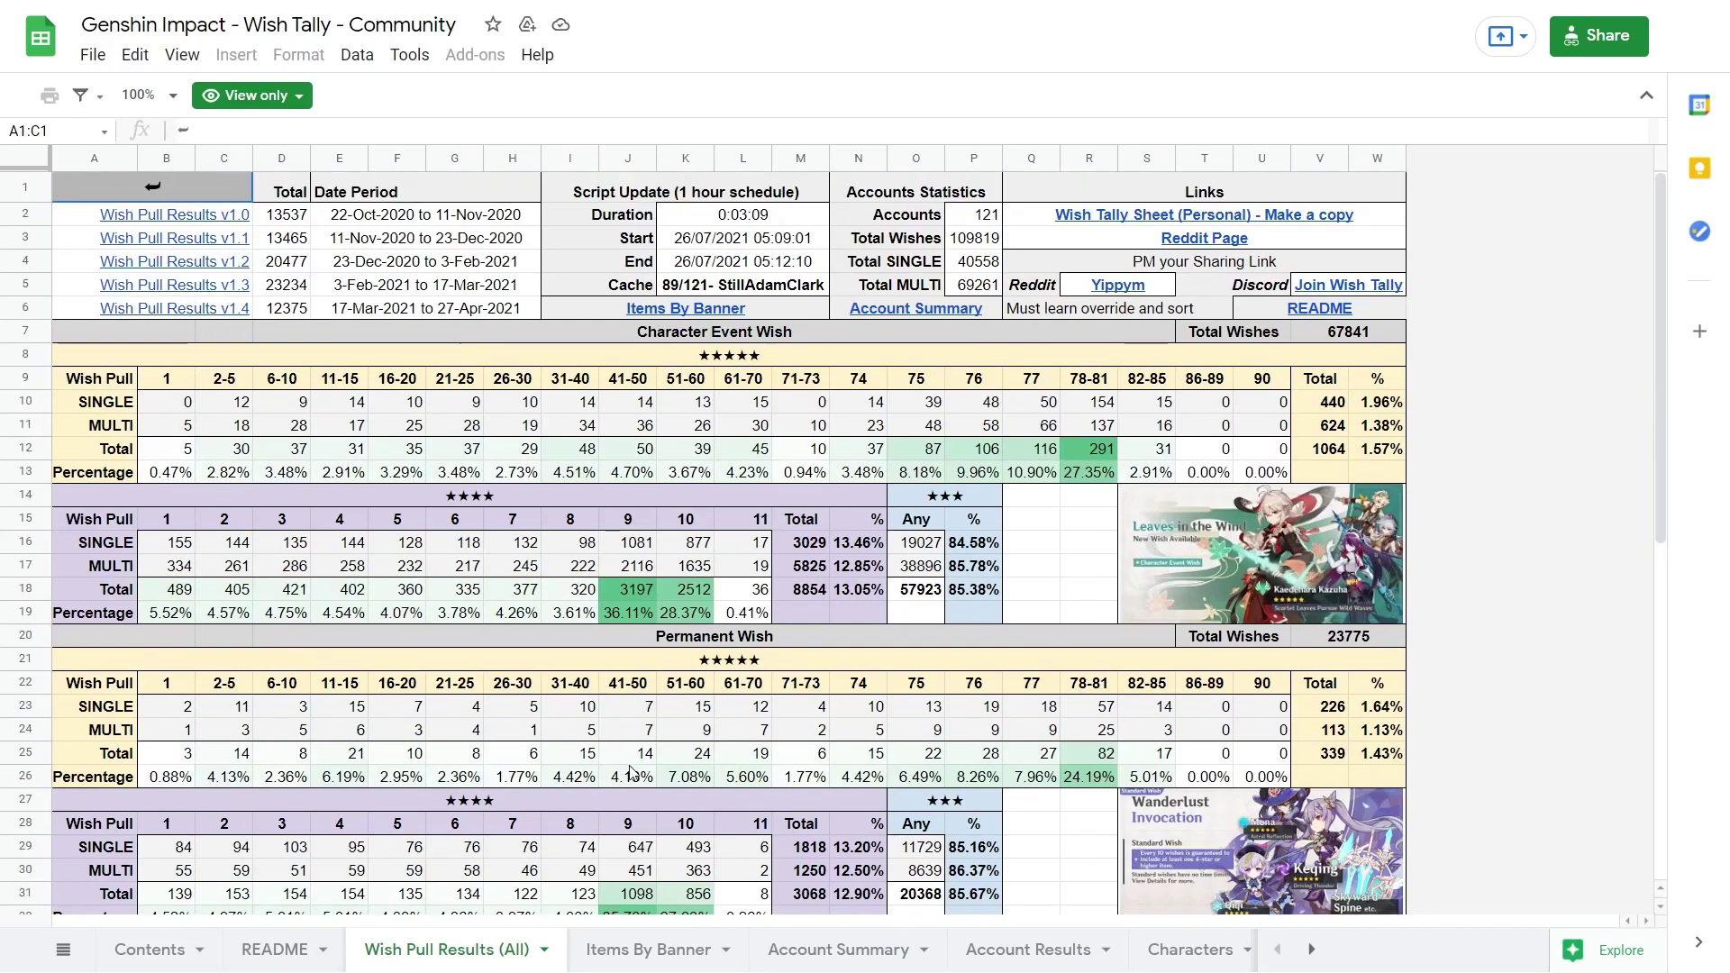
click(634, 963)
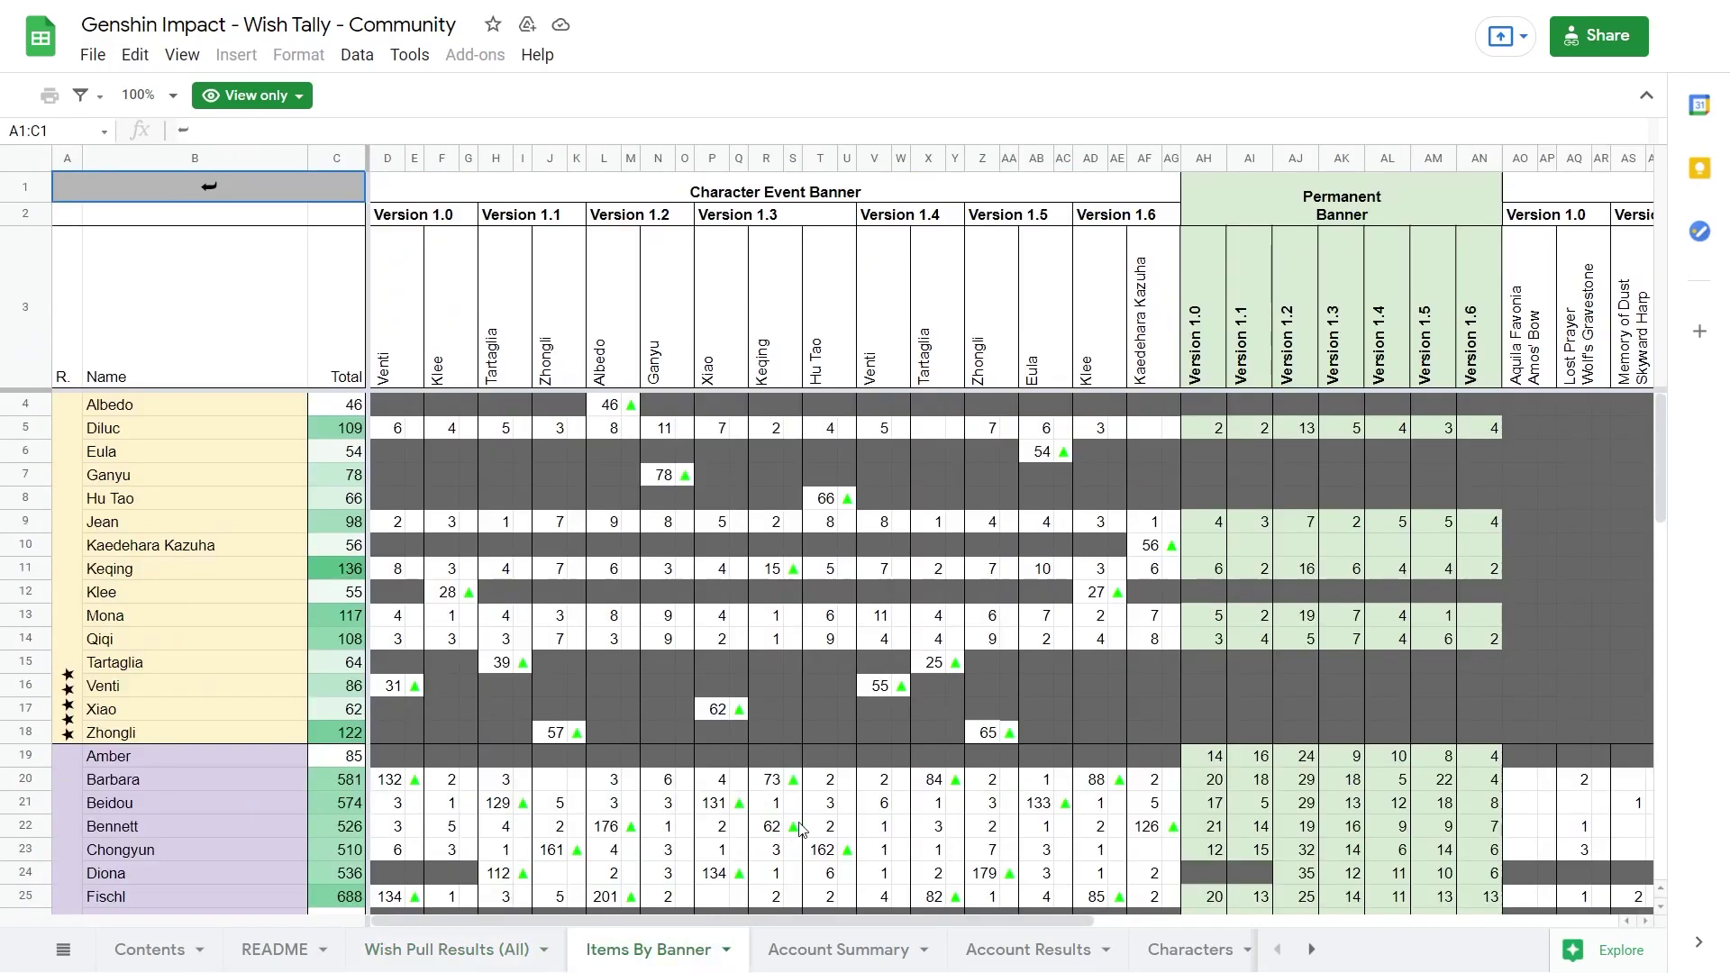
click(794, 964)
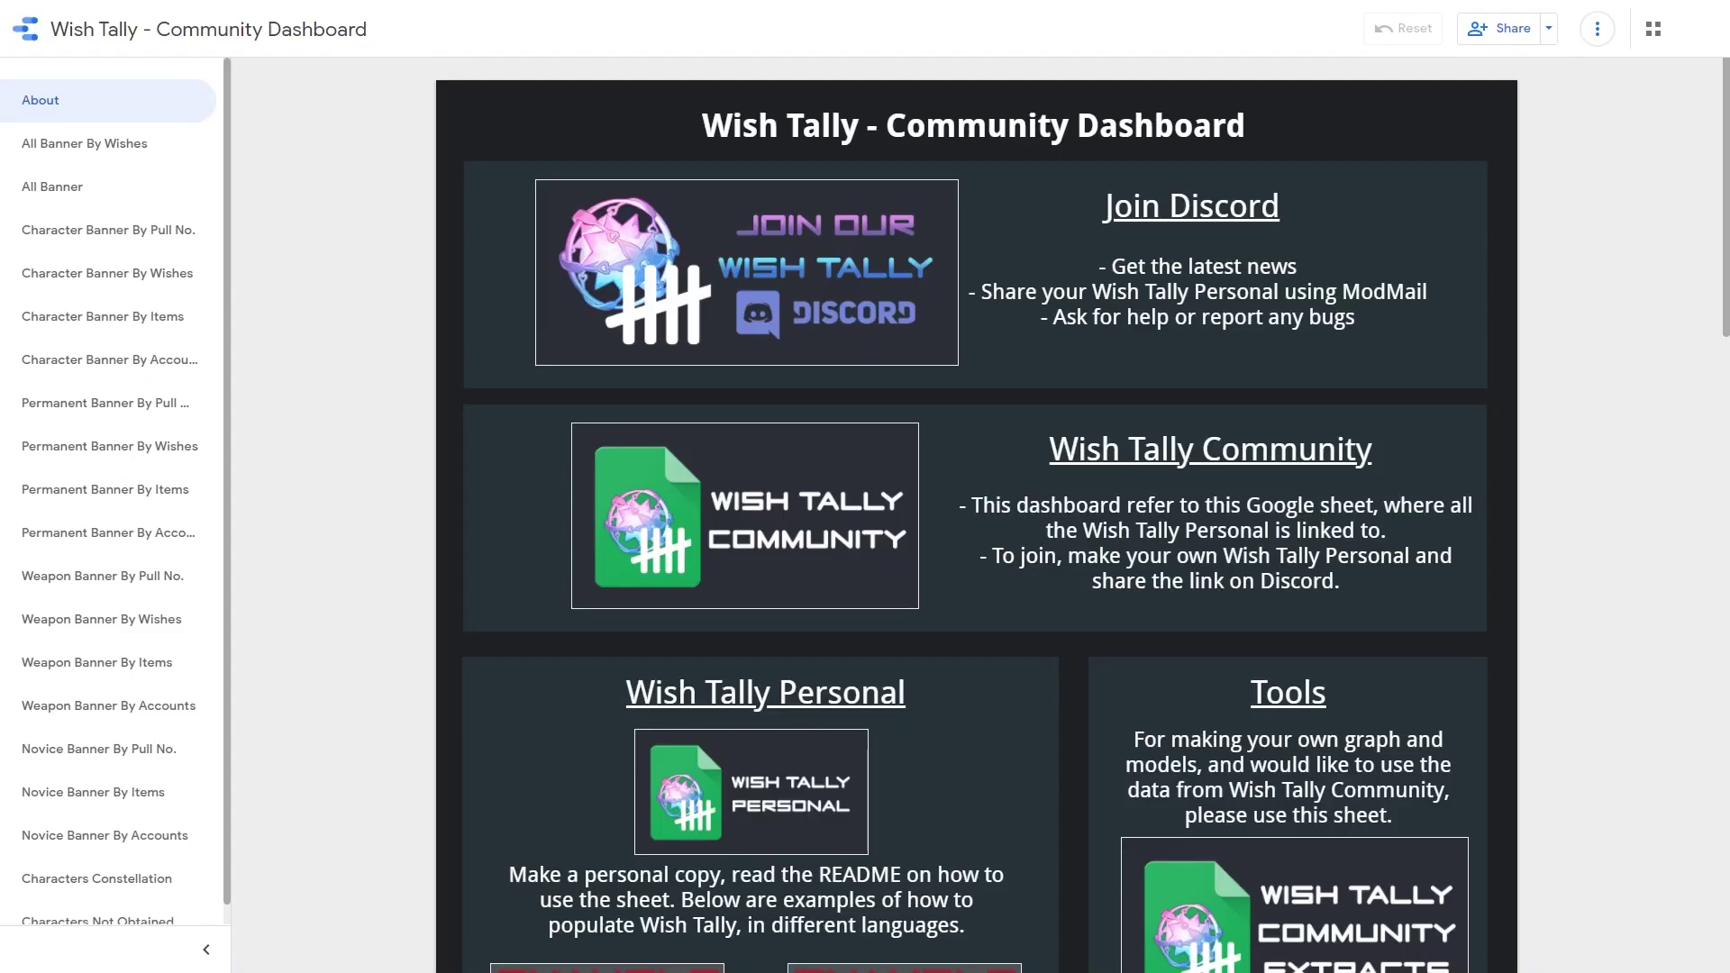
Switch the Wish Tally Community Dashboard from All Banner By Wishes to its All Banner page
click(150, 153)
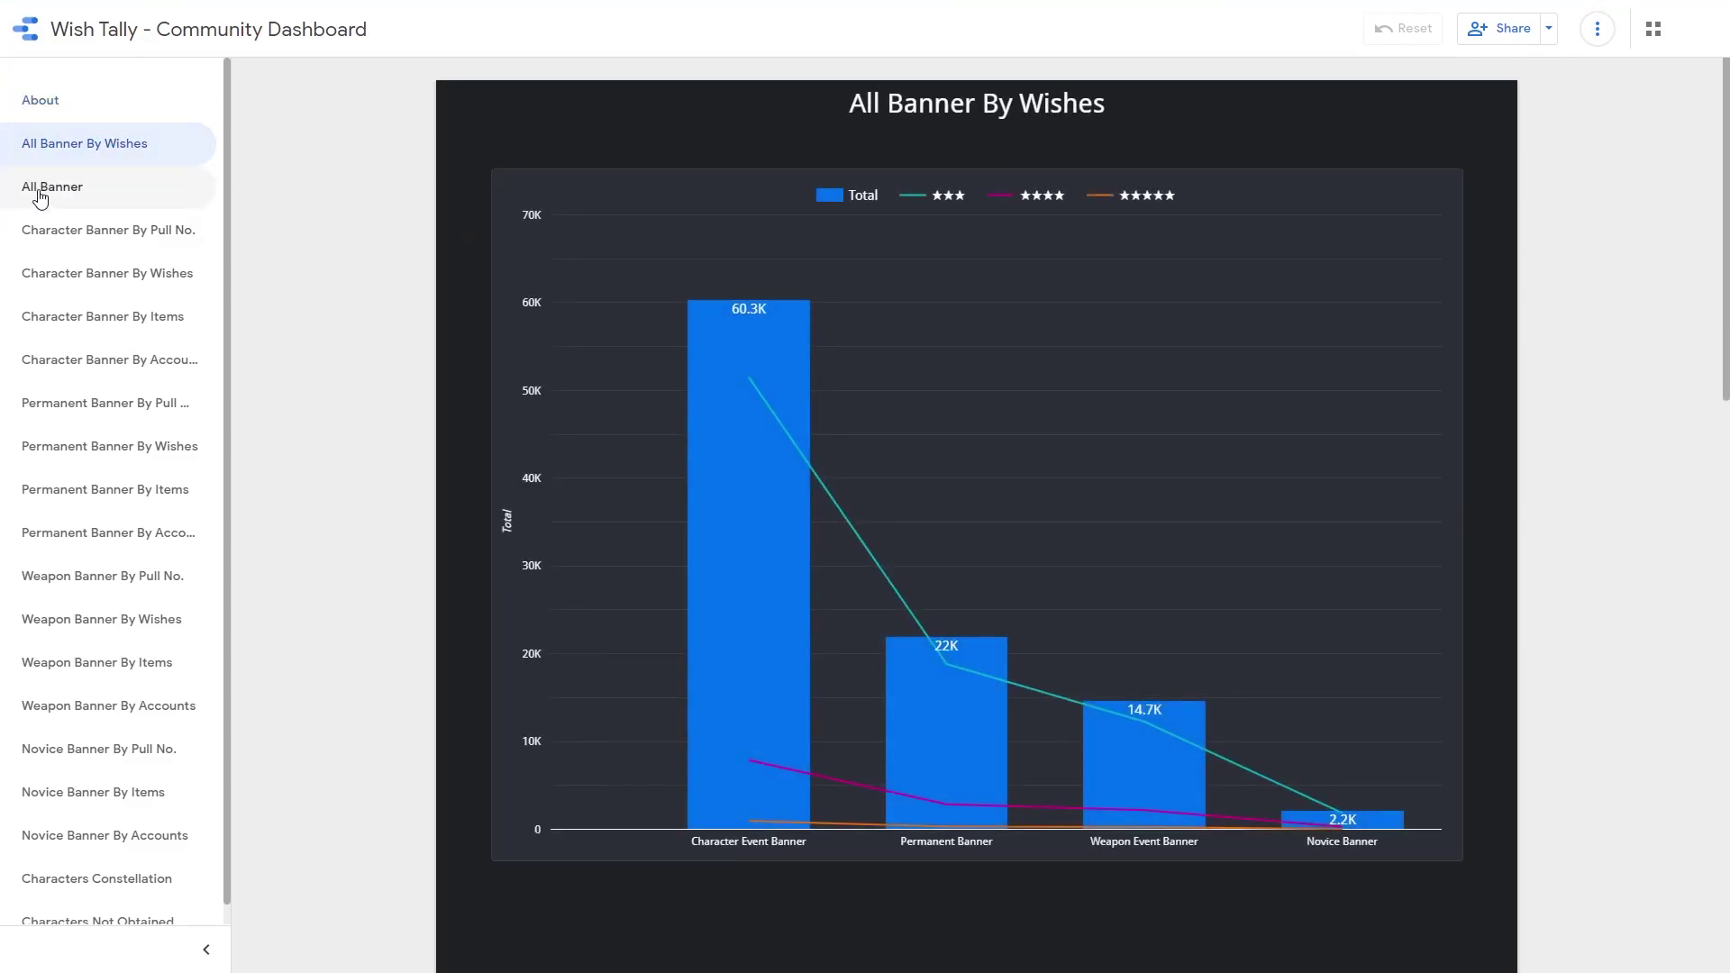
click(40, 198)
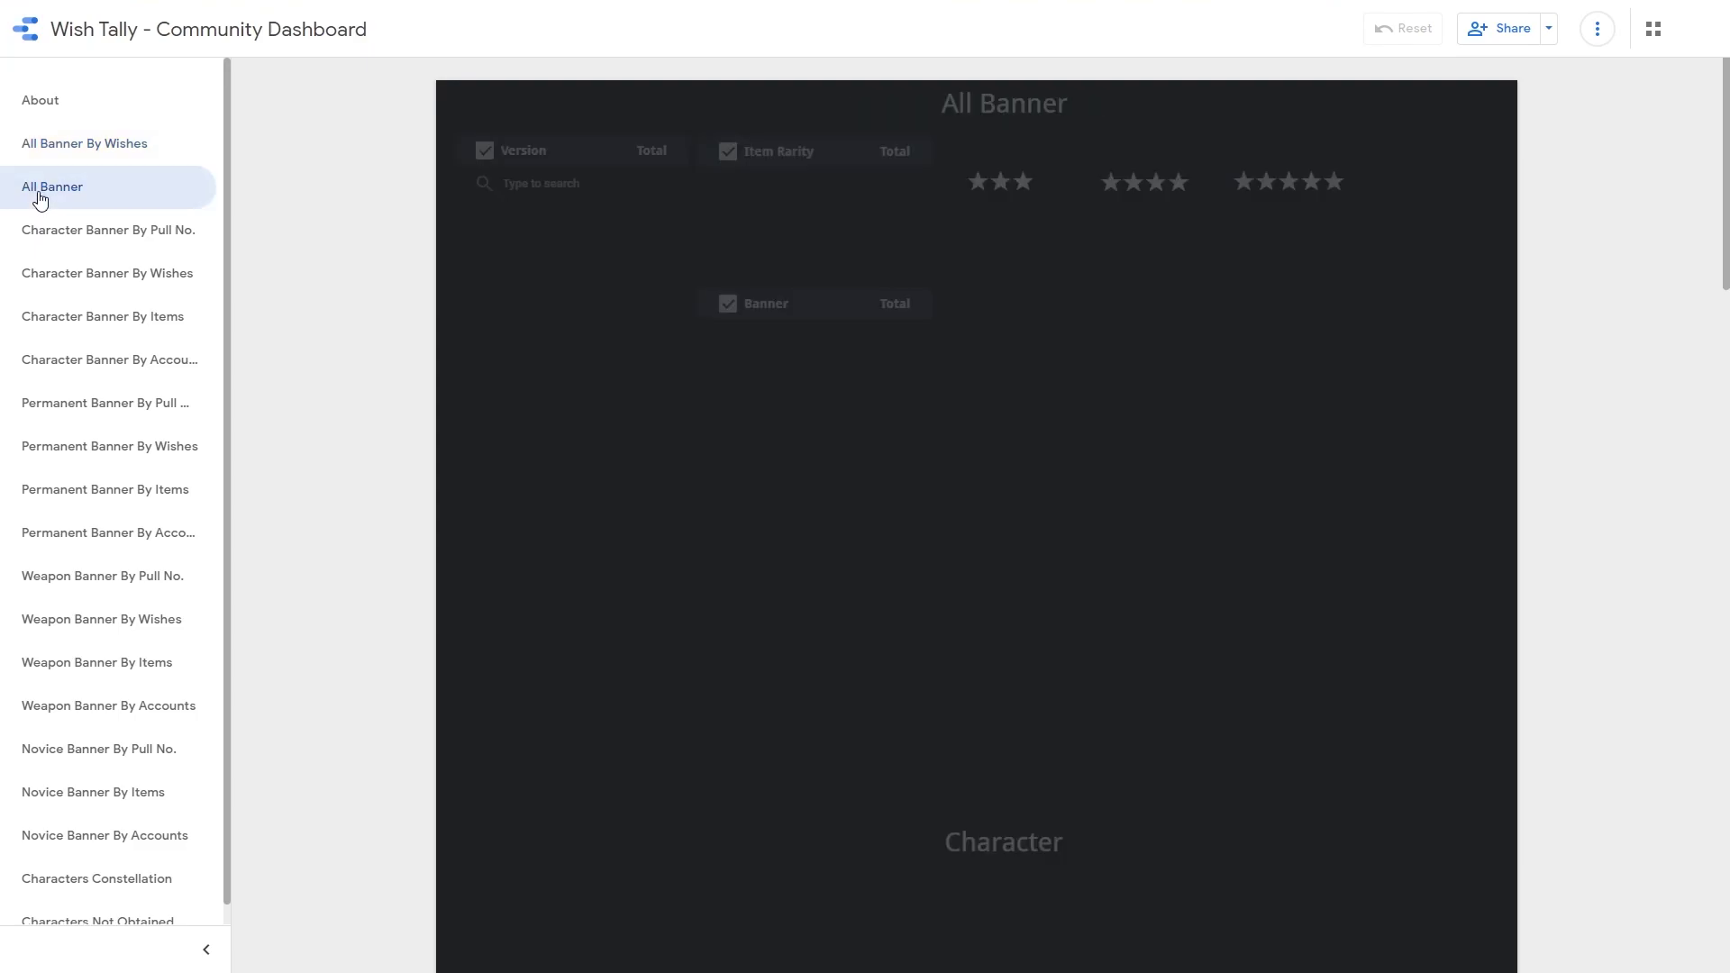